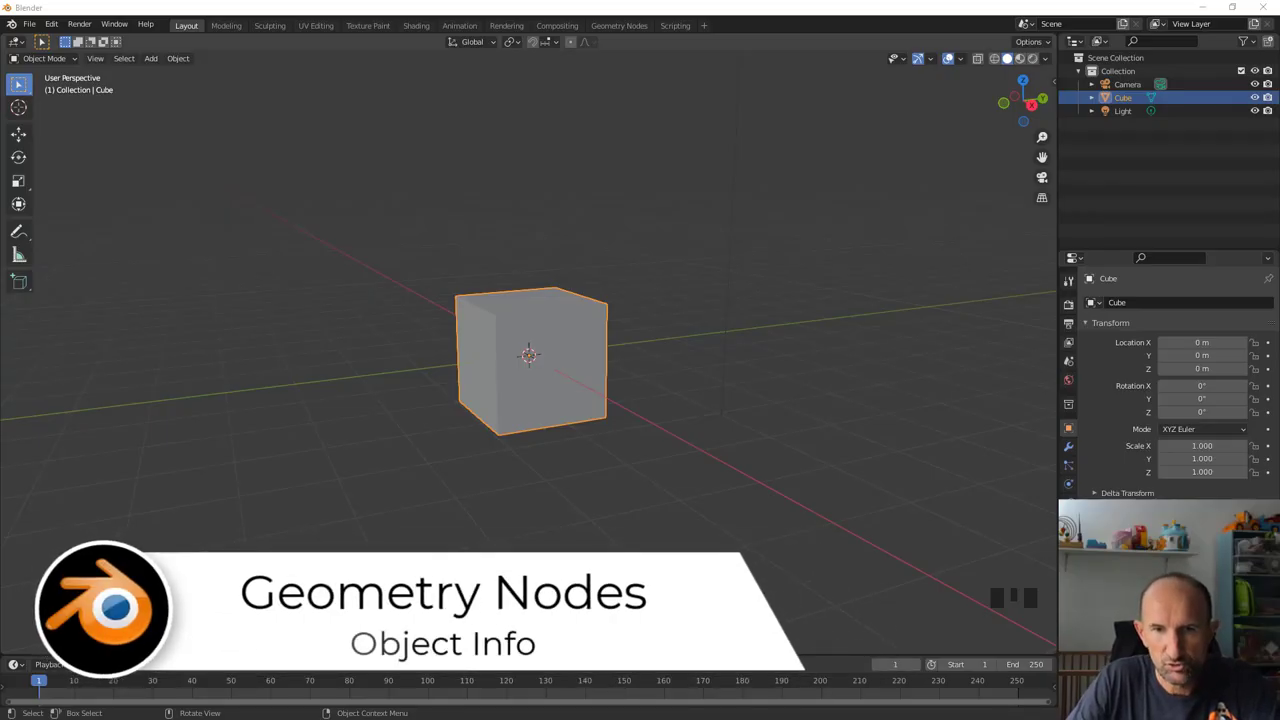
Step: Make the timeline taller and widen the Properties editor beside the default cube
drag(674, 657, 623, 514)
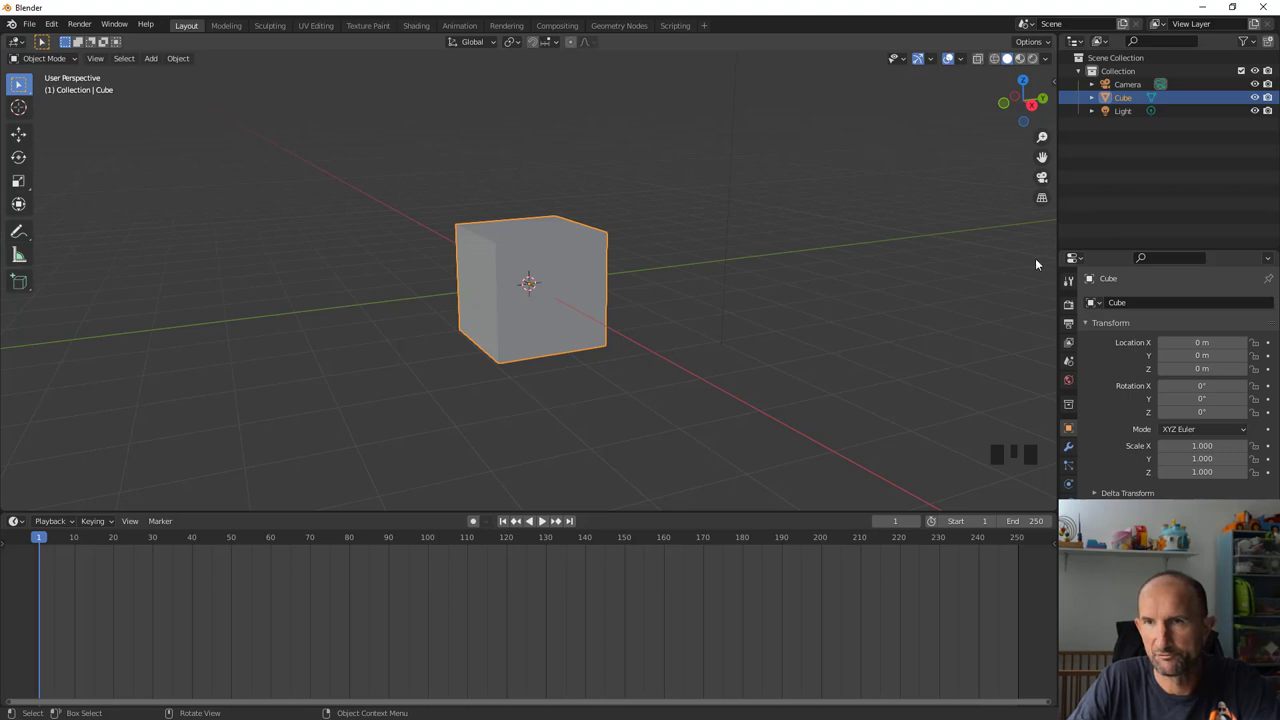
drag(1057, 264, 918, 300)
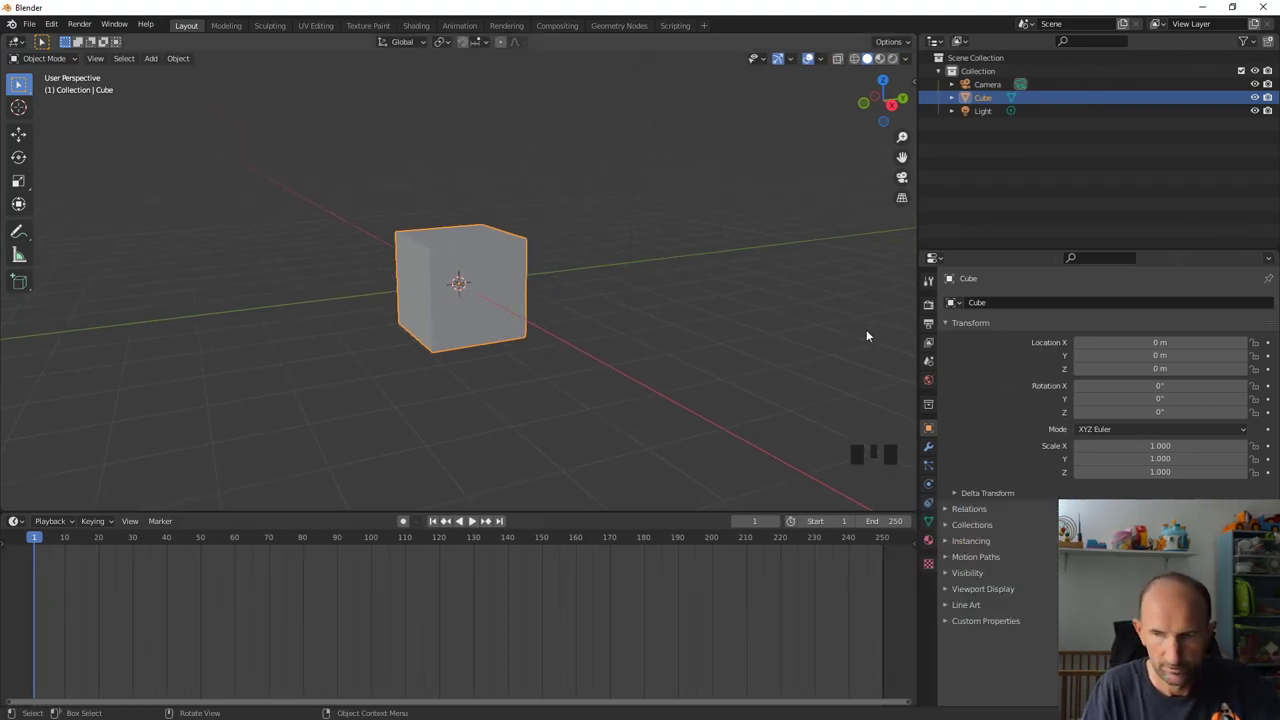
Step: In the Geometry Nodes workspace, create a new node tree for the cube
click(617, 26)
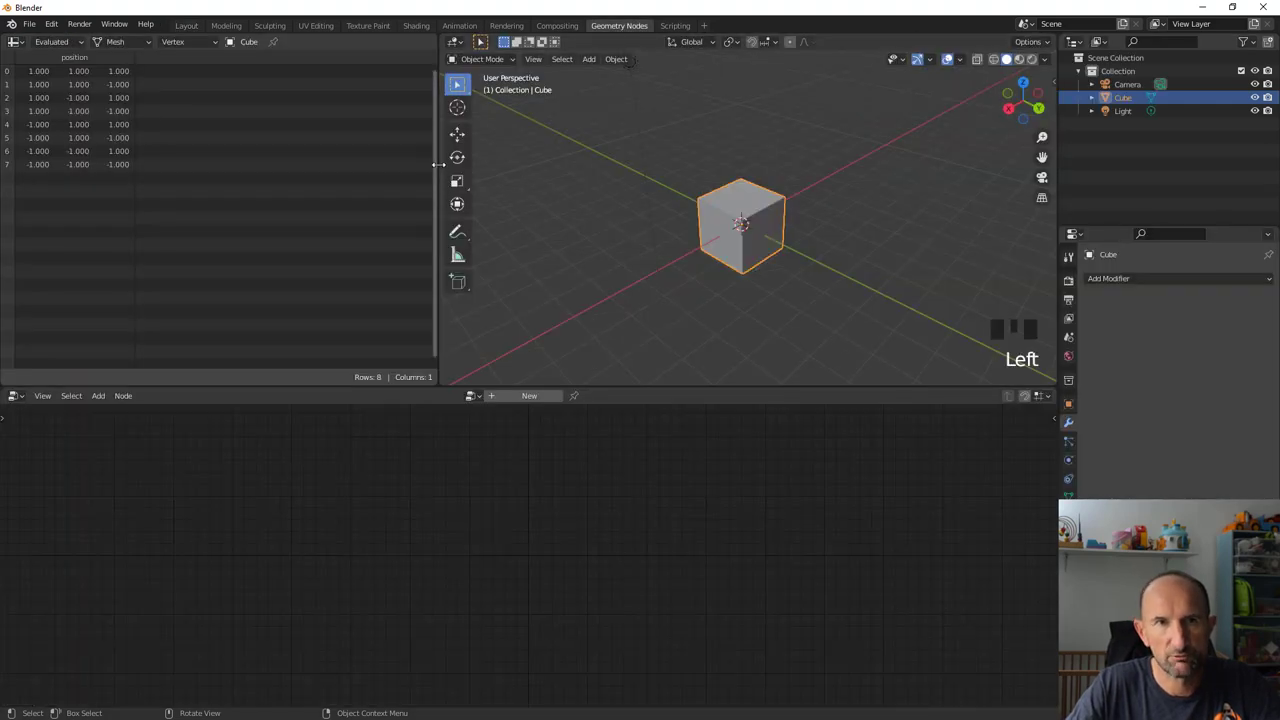
drag(440, 162, 160, 162)
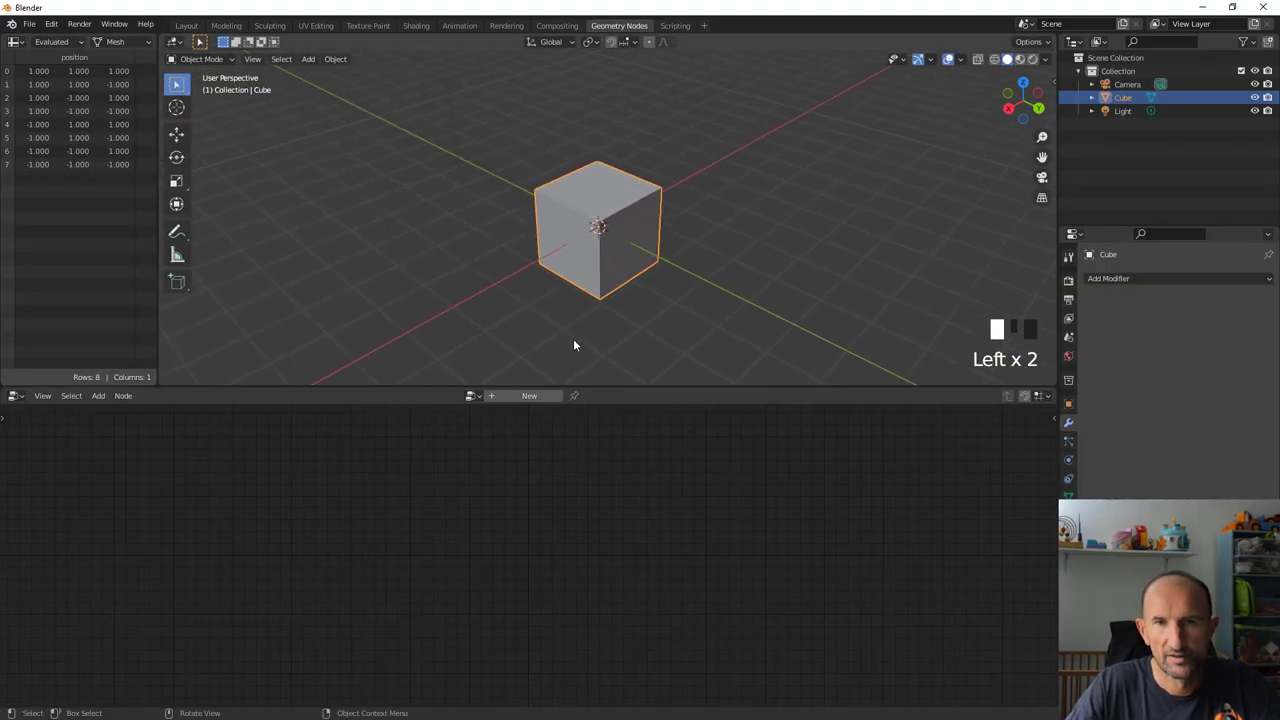
click(536, 396)
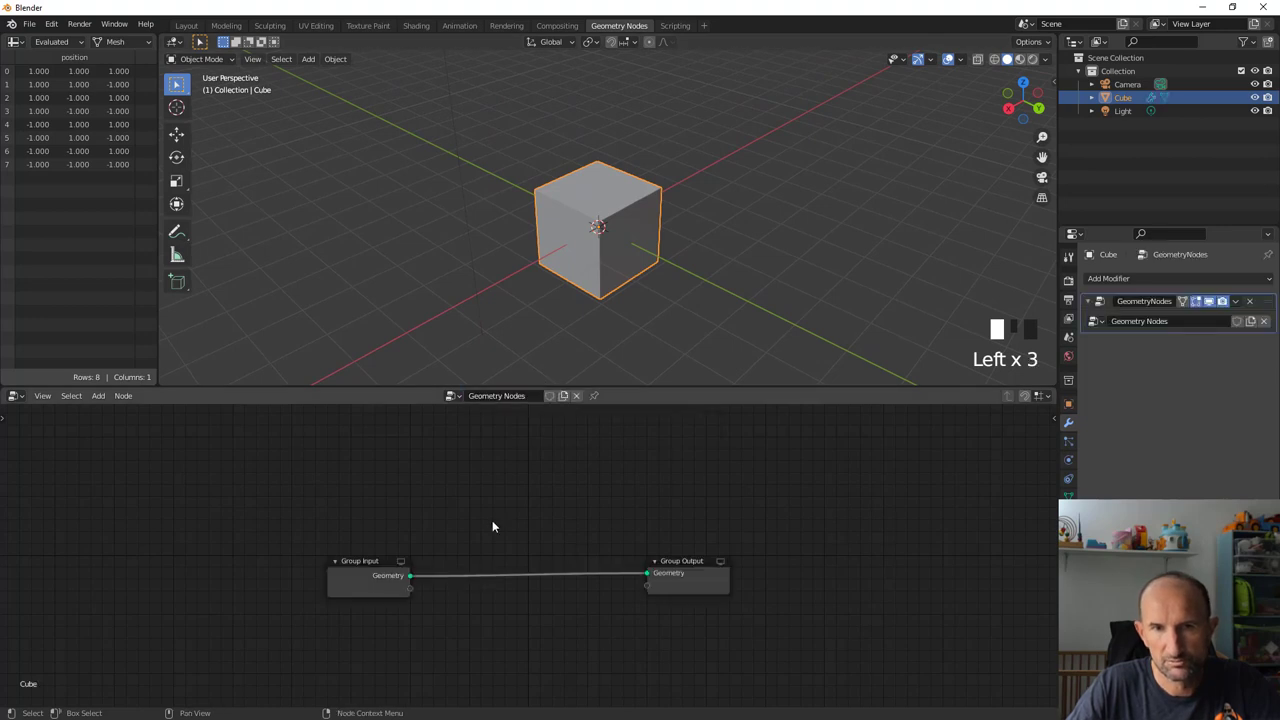
drag(720, 565, 765, 498)
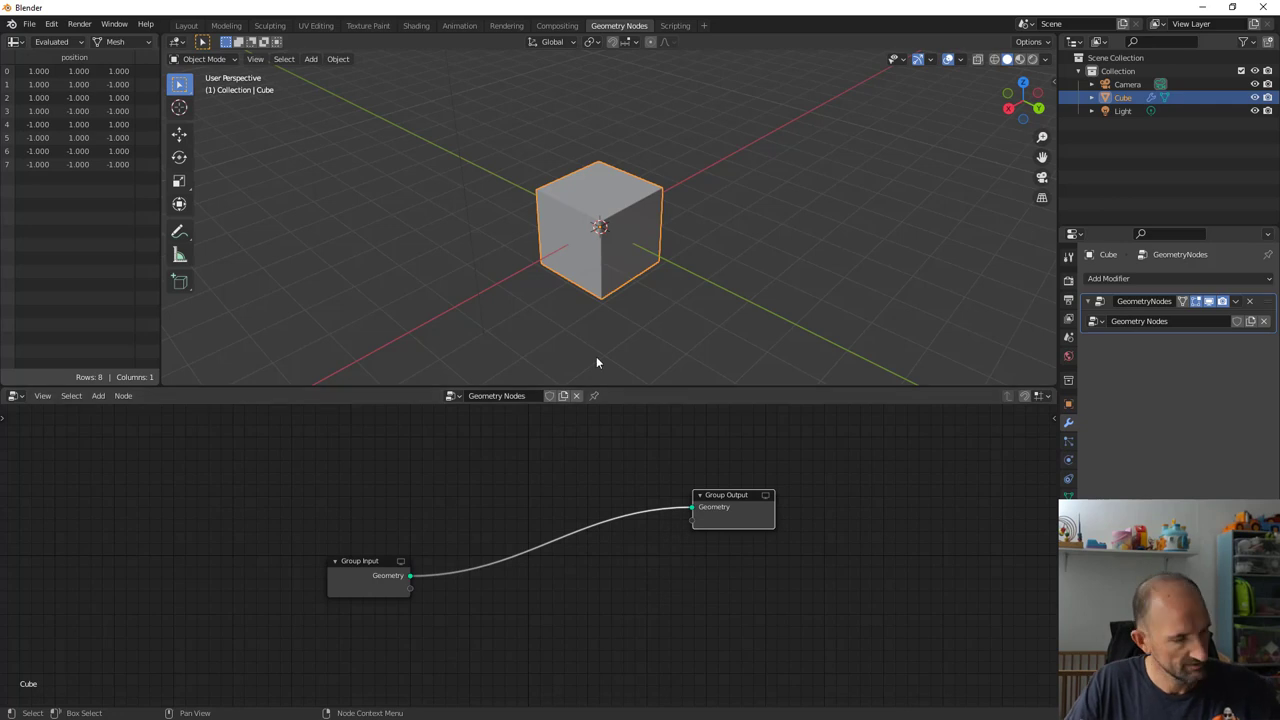
Step: Add a Suzanne monkey, move it along X, scale it down, then reselect the cube
key(shift+a)
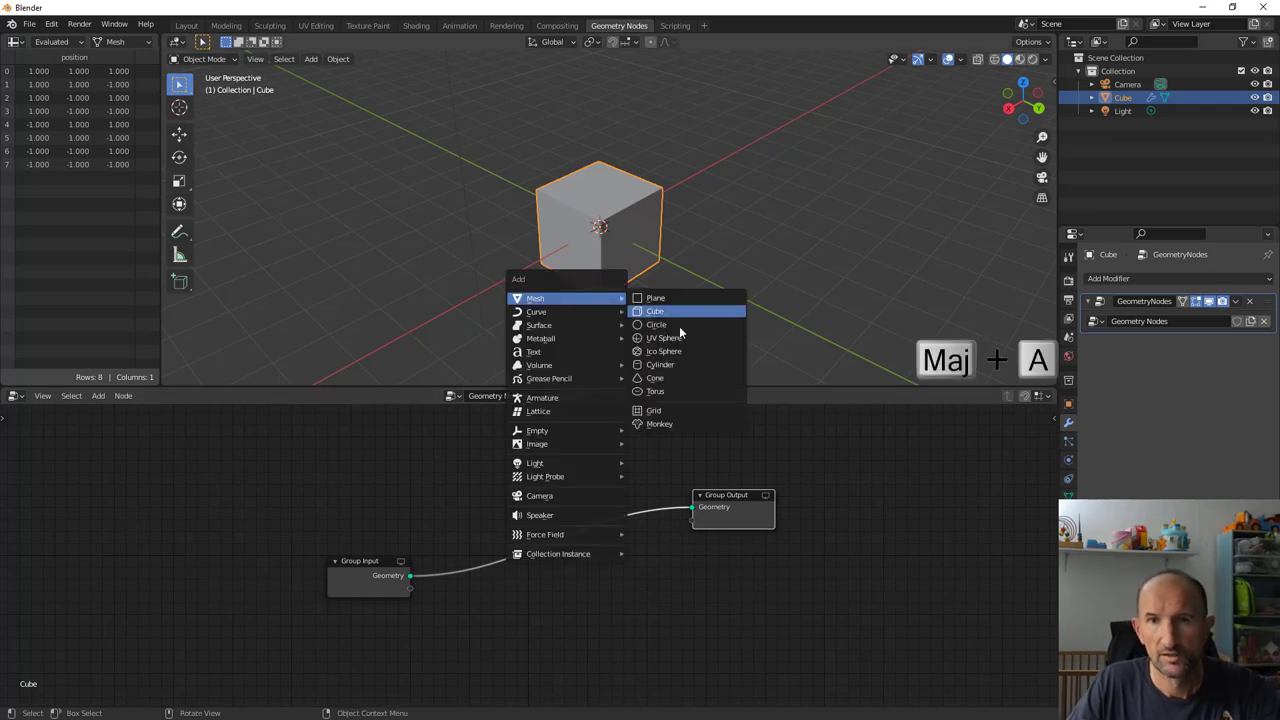
click(685, 425)
key(g)
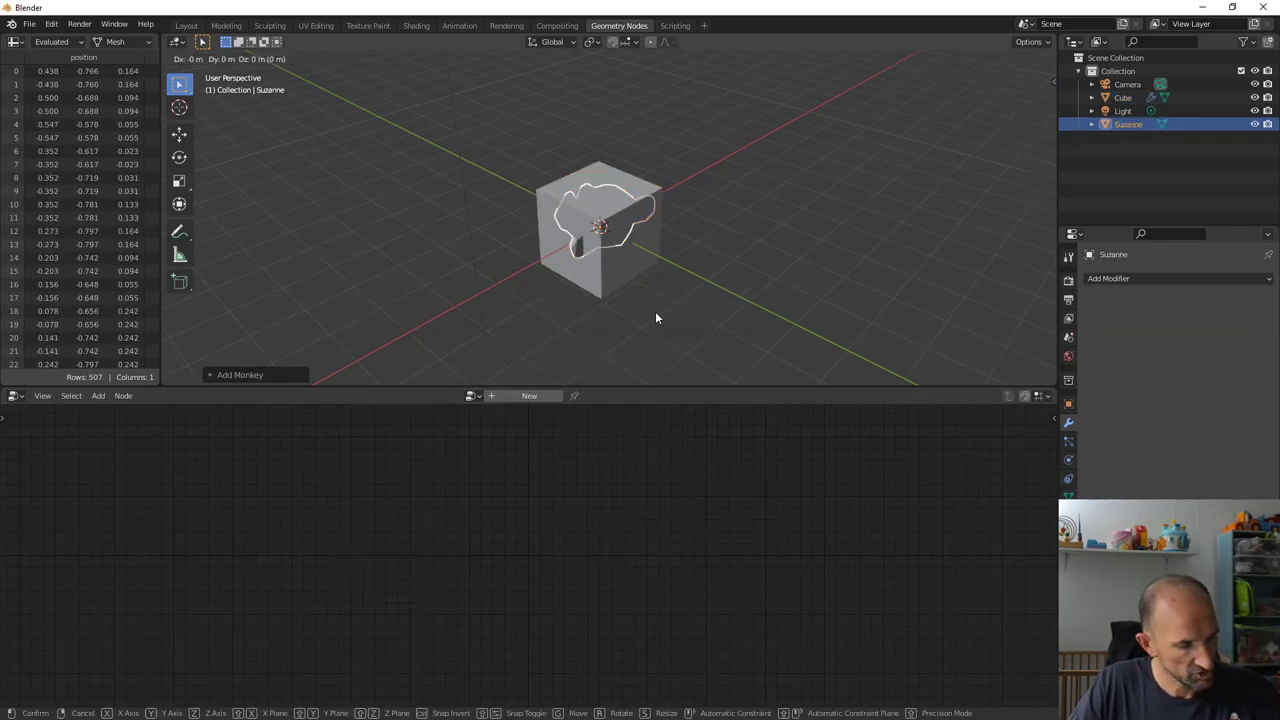
key(x)
click(857, 152)
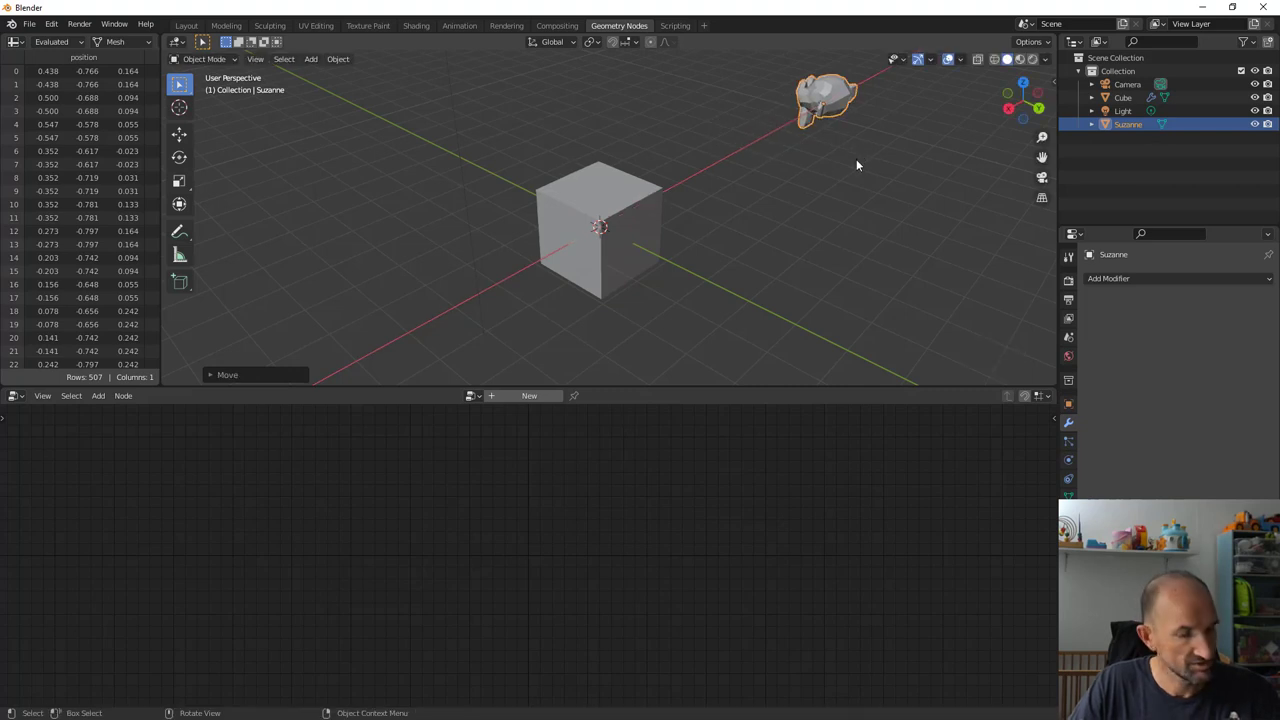
key(Tab)
key(Tab)
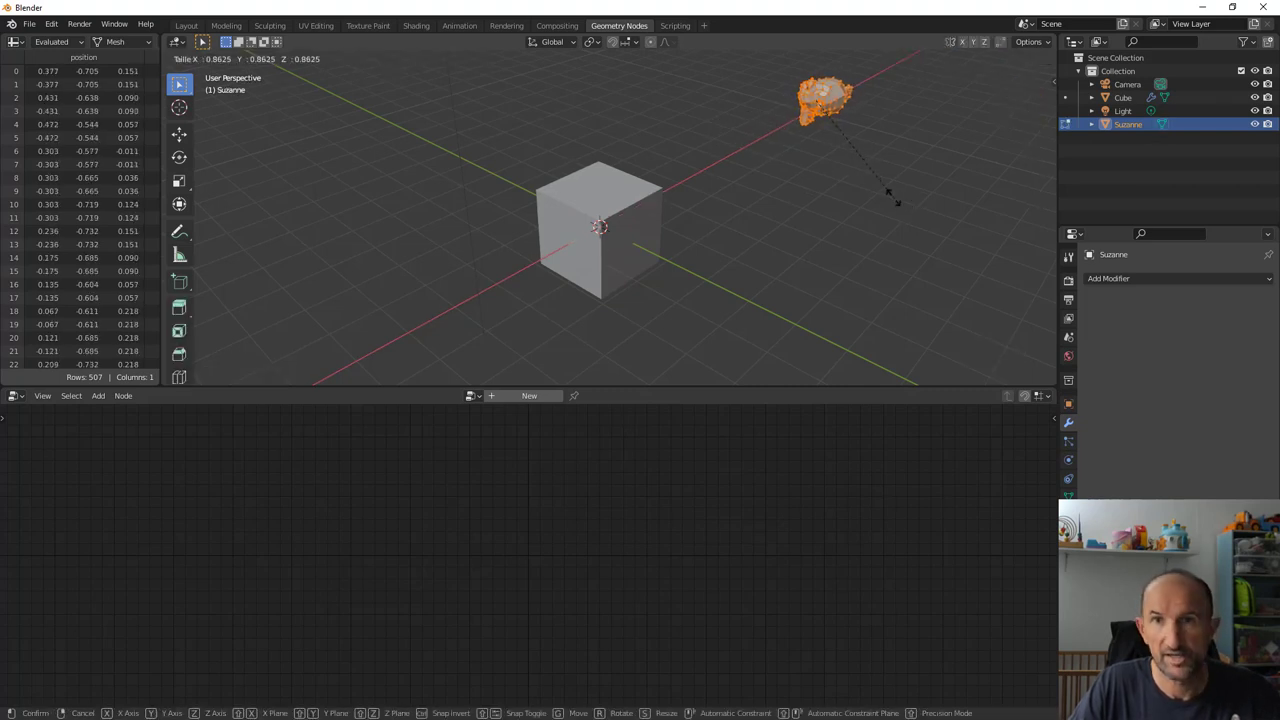
key(s)
click(857, 163)
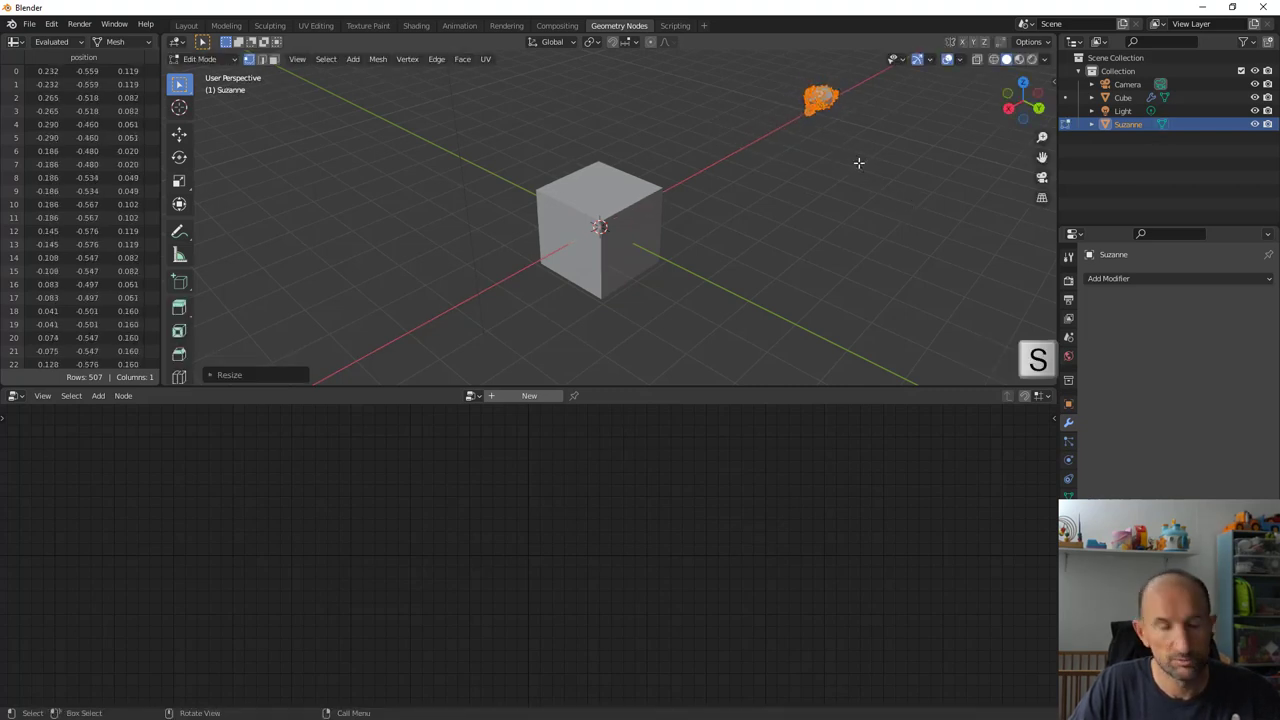
click(604, 205)
key(shift+a)
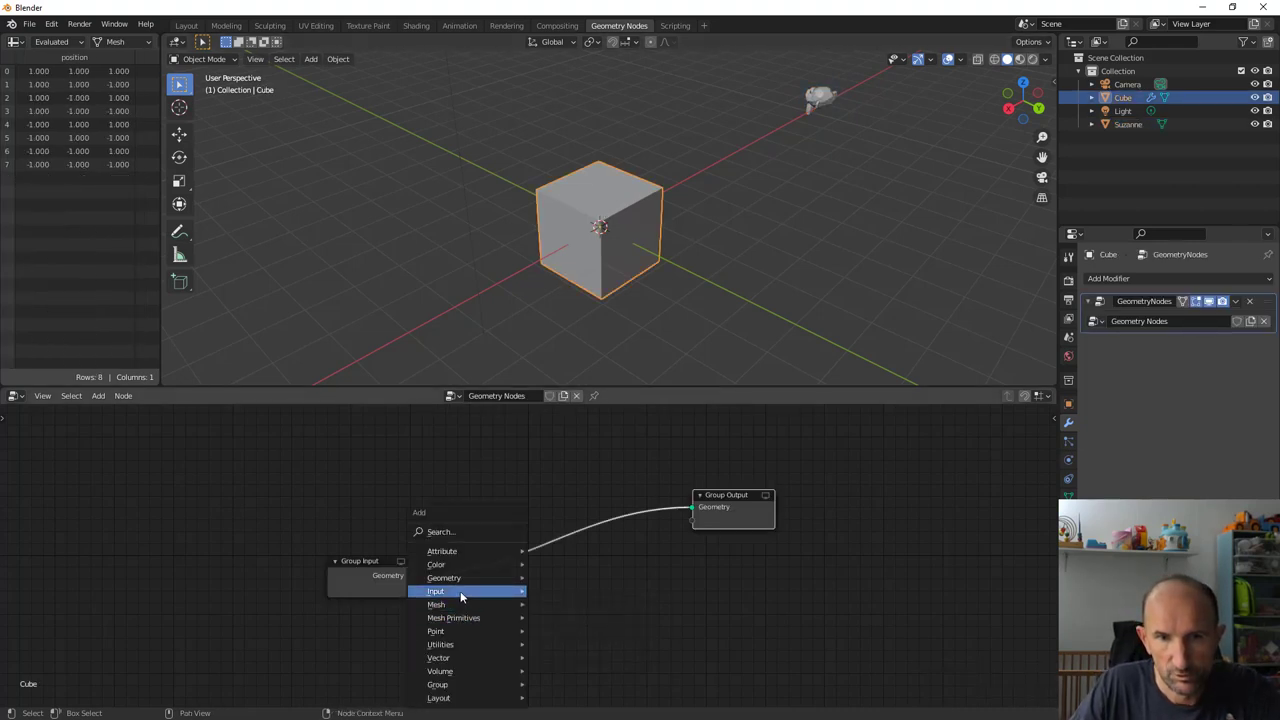
mouse_move(436, 631)
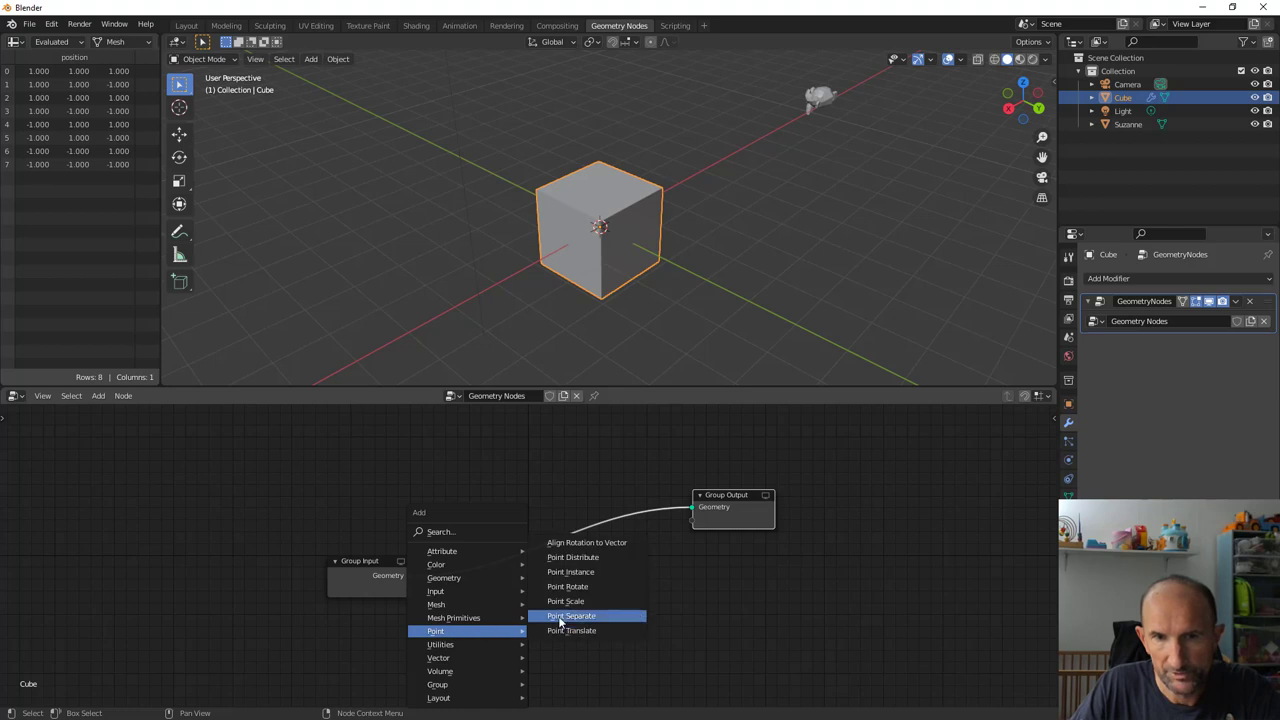
Step: Instance Suzanne on the cube's points with a Point Instance node and inspect in Edit Mode
click(570, 571)
click(478, 547)
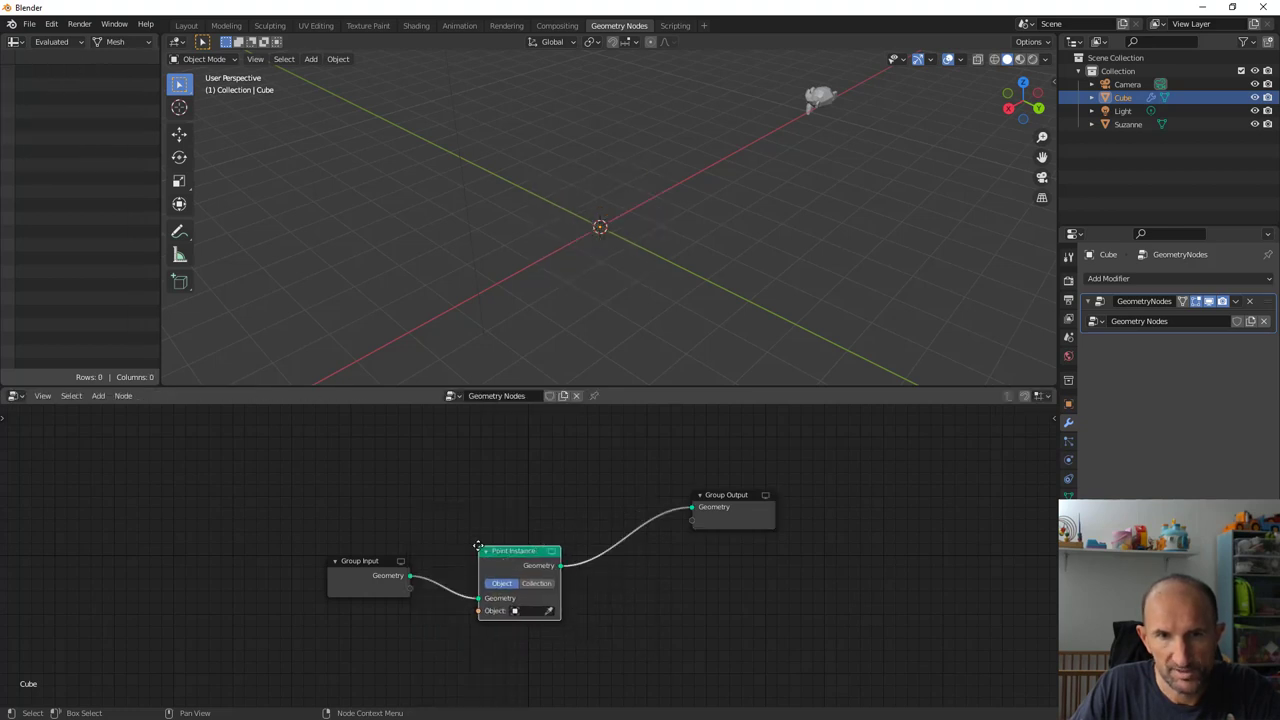
click(536, 613)
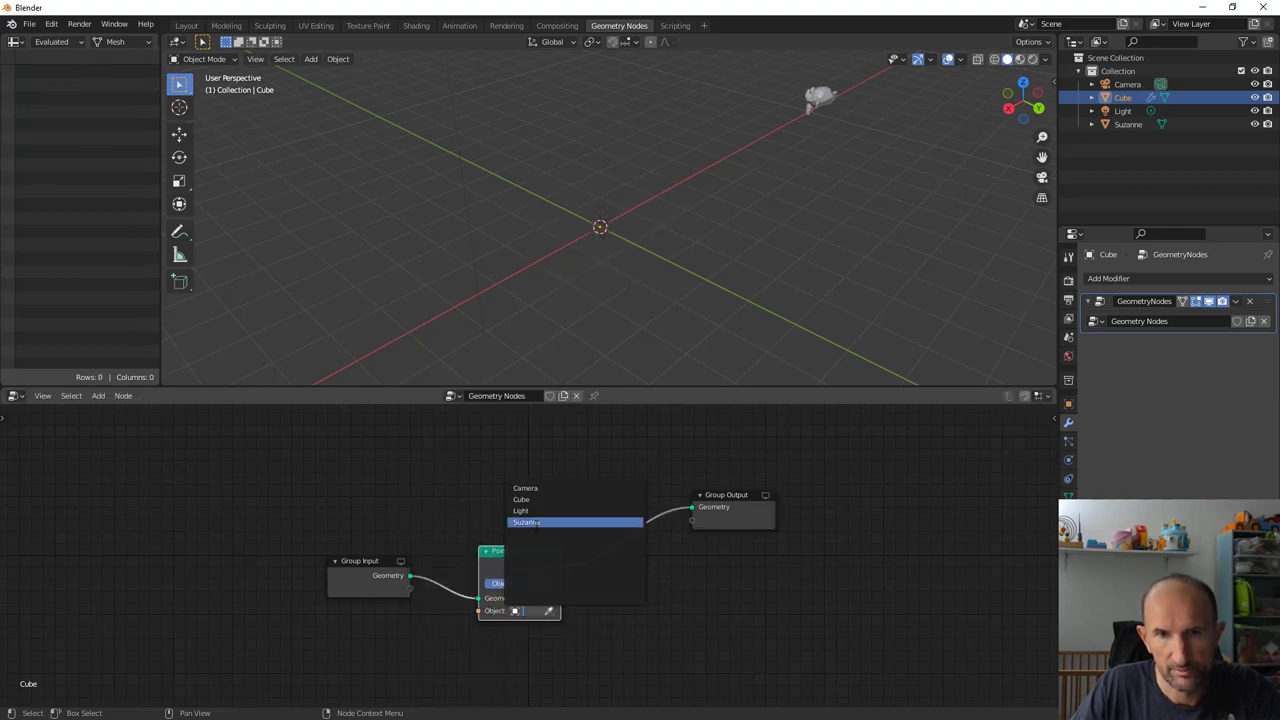
click(560, 520)
mouse_move(593, 294)
middle_down()
mouse_move(649, 263)
mouse_move(608, 288)
mouse_move(522, 187)
middle_up()
key(Tab)
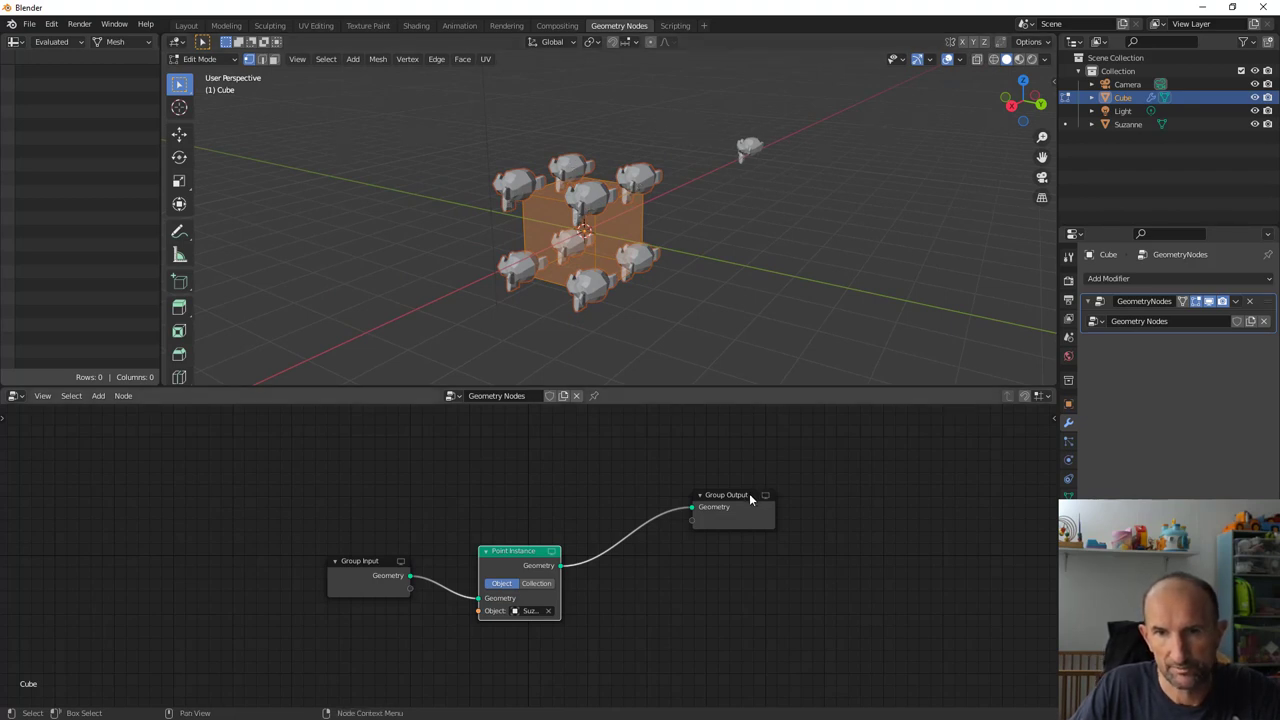
Step: Rearrange the nodes and delete the Point Instance node
drag(751, 498, 810, 461)
drag(373, 558, 322, 502)
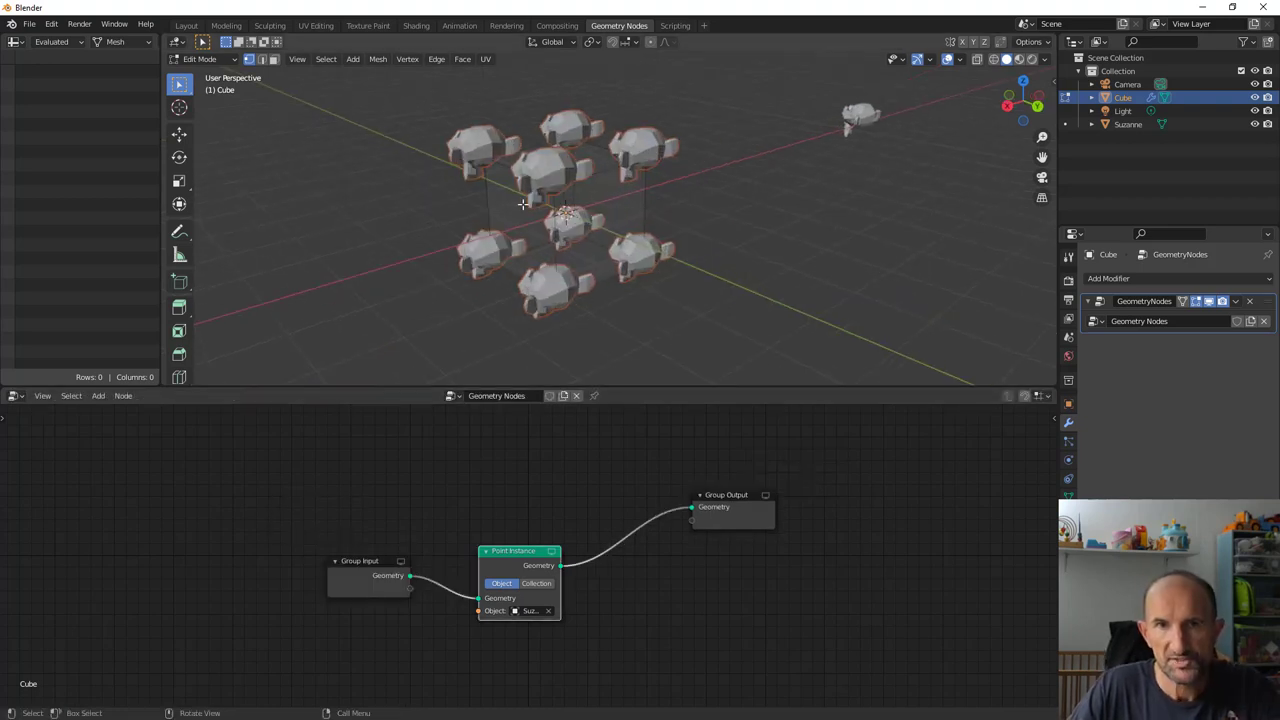
drag(740, 496, 784, 458)
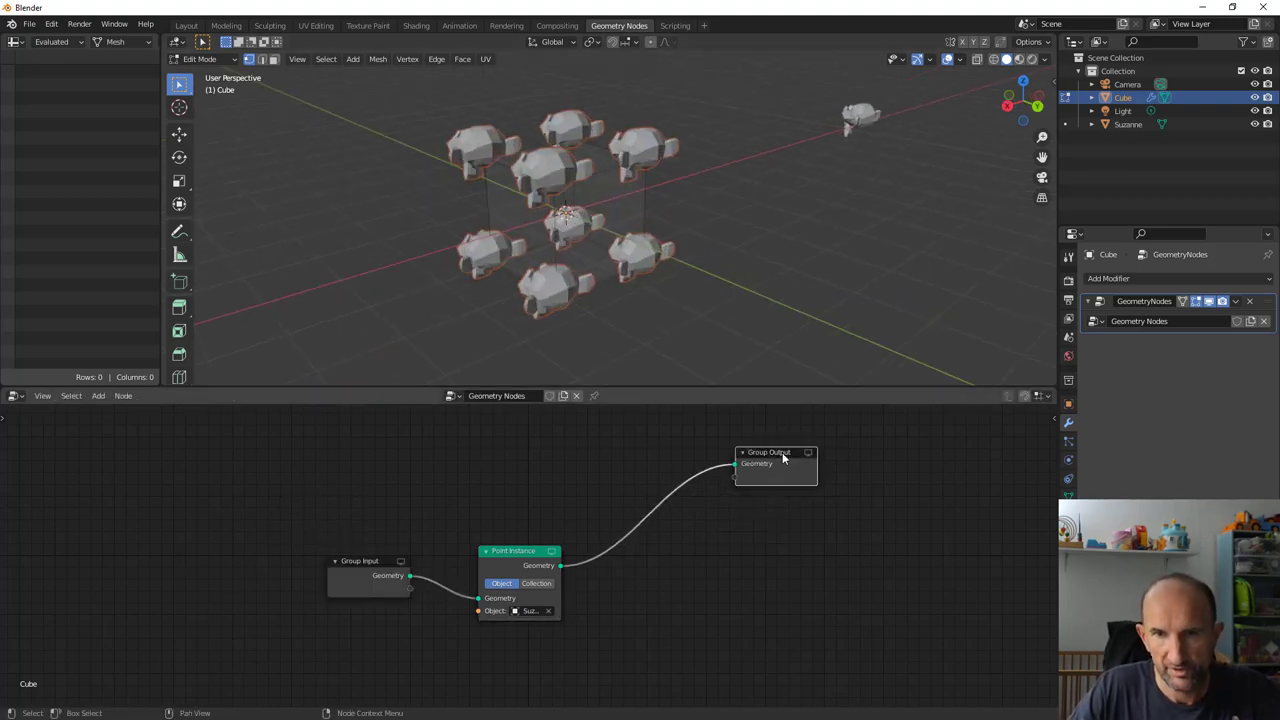
drag(543, 550, 568, 560)
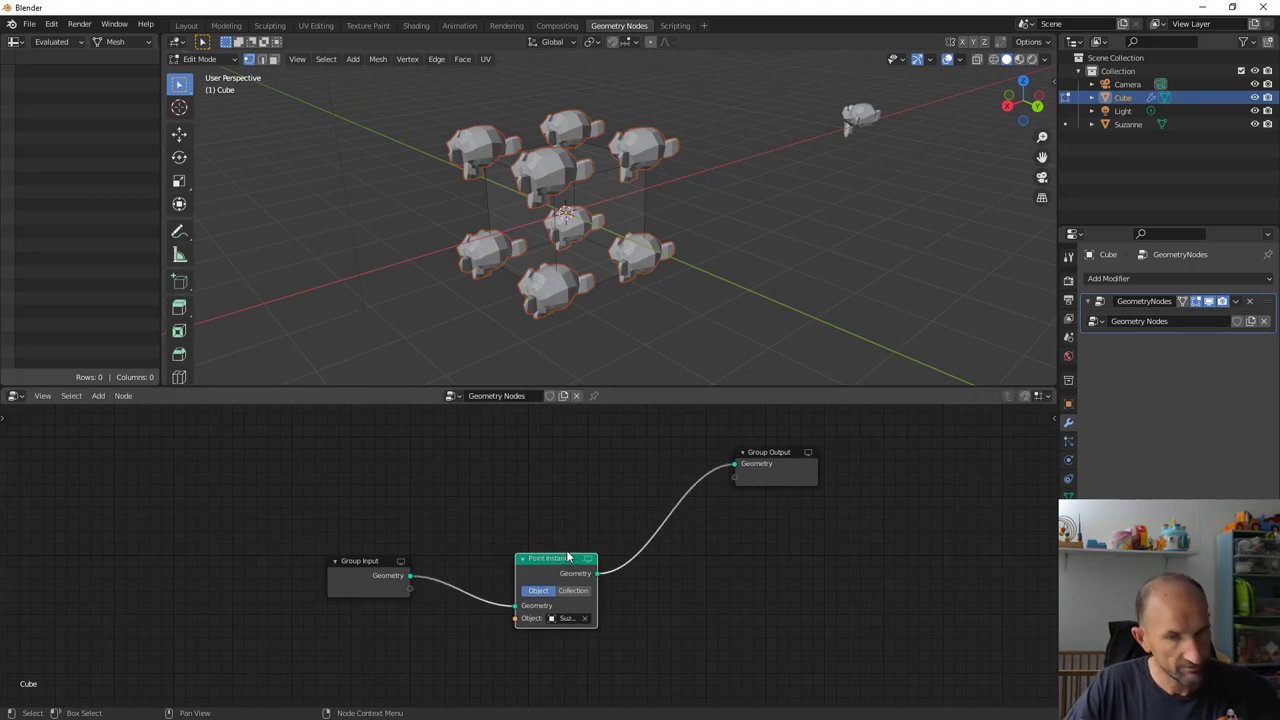
key(x)
drag(368, 561, 351, 485)
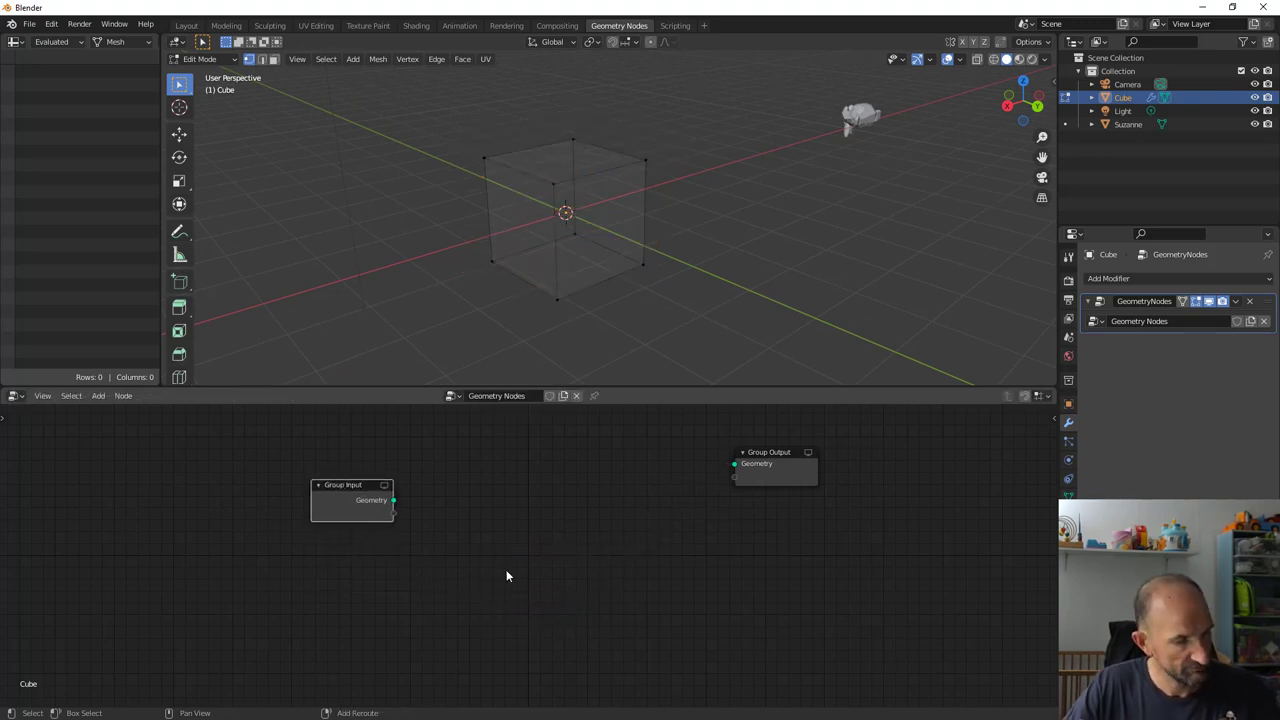
Step: Add a Join Geometry node and connect it to the Group Output
key(shift+a)
mouse_move(466, 557)
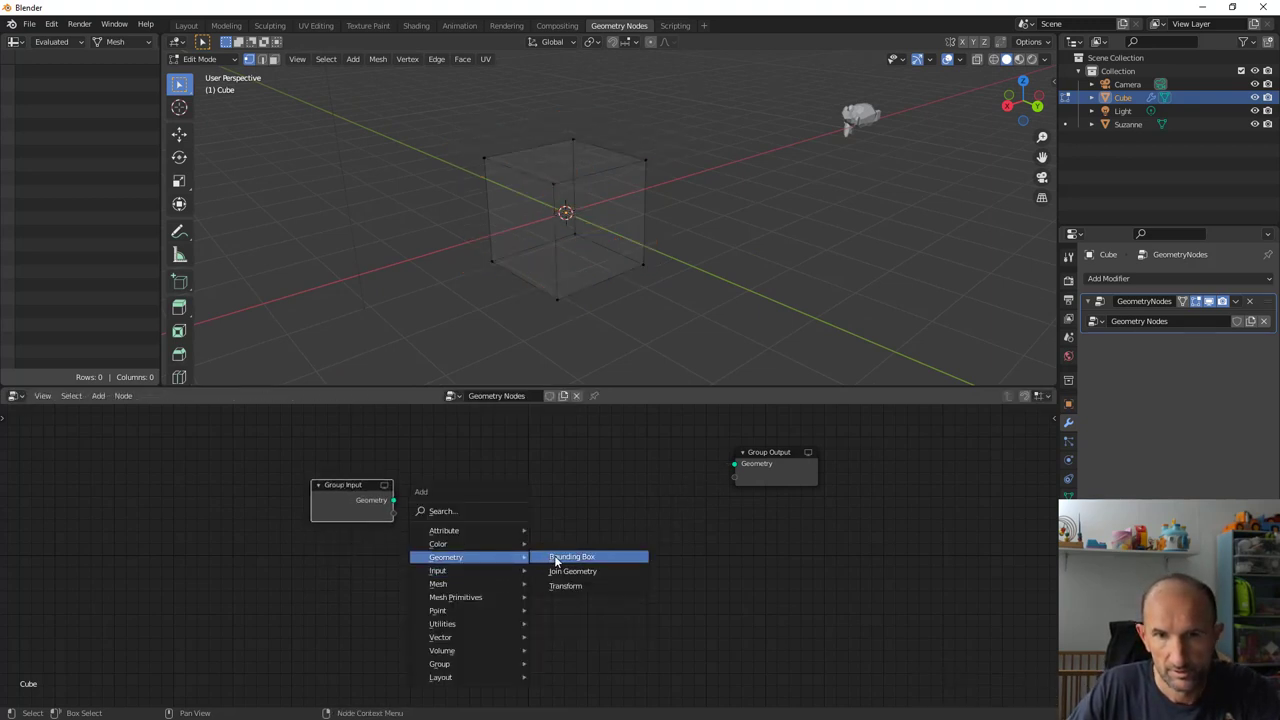
click(569, 572)
click(630, 510)
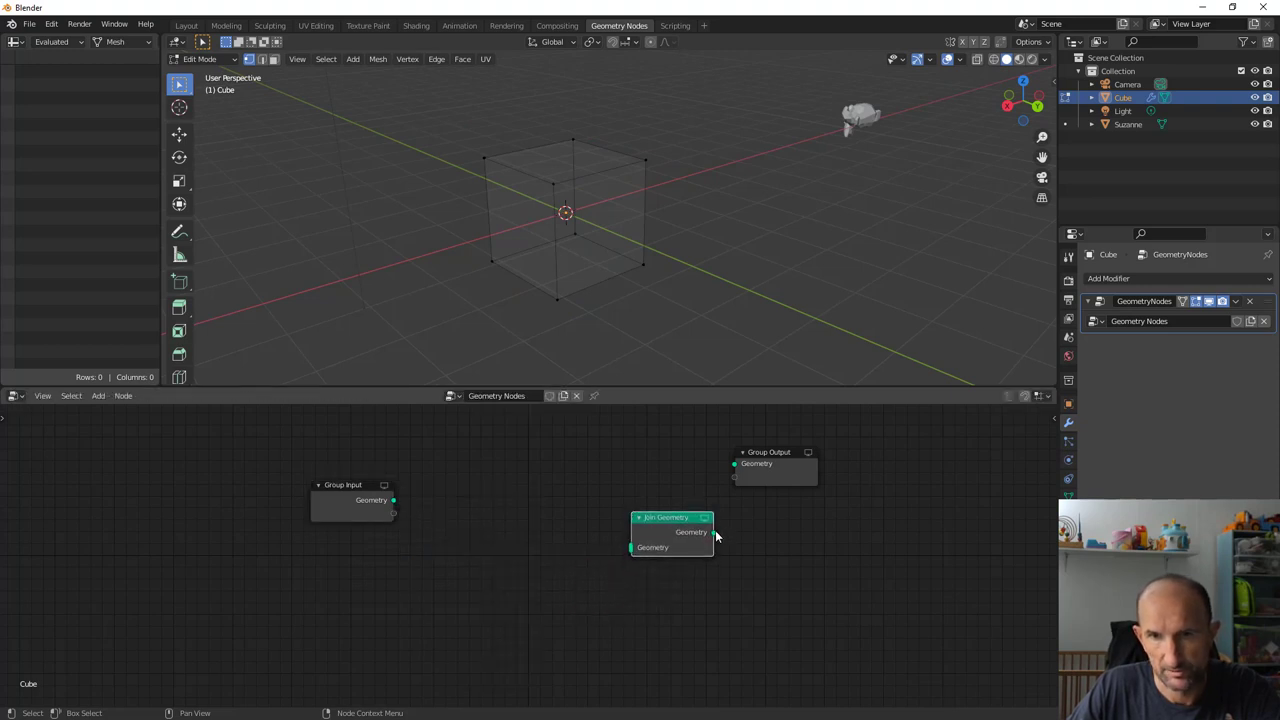
drag(715, 537, 735, 466)
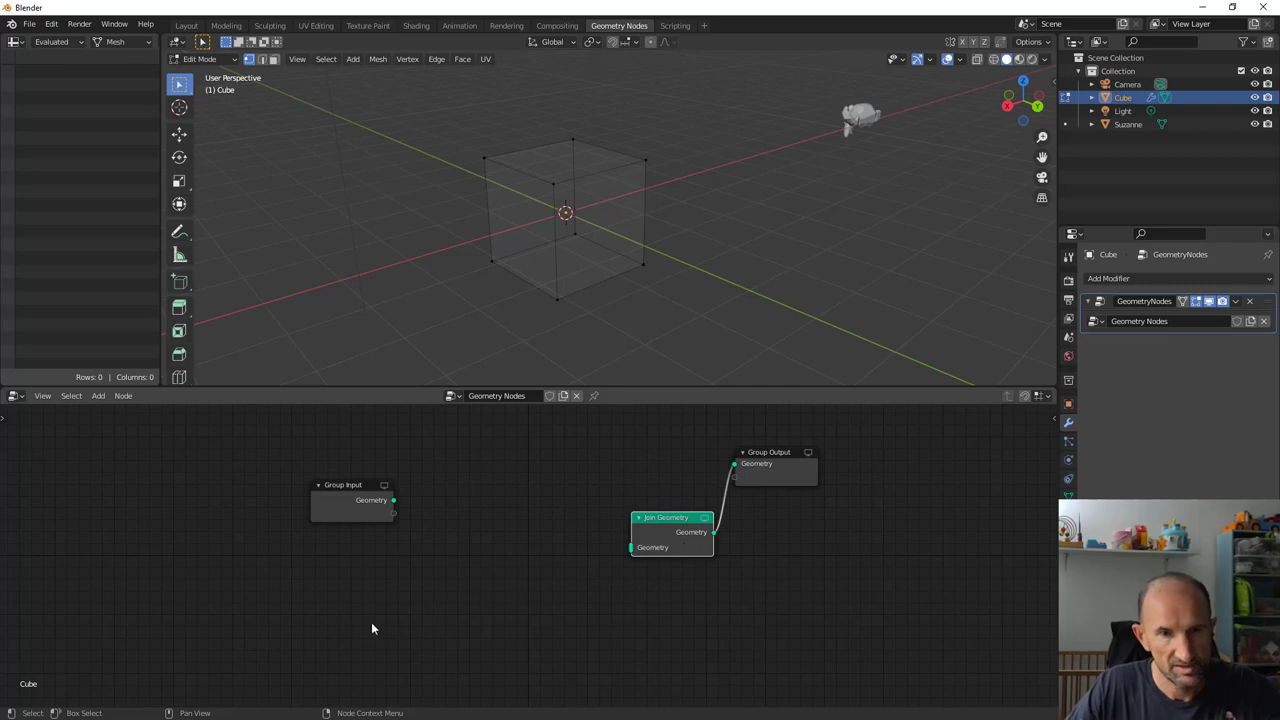
Step: Add an Object Info node and feed its Geometry into Join Geometry
key(shift+a)
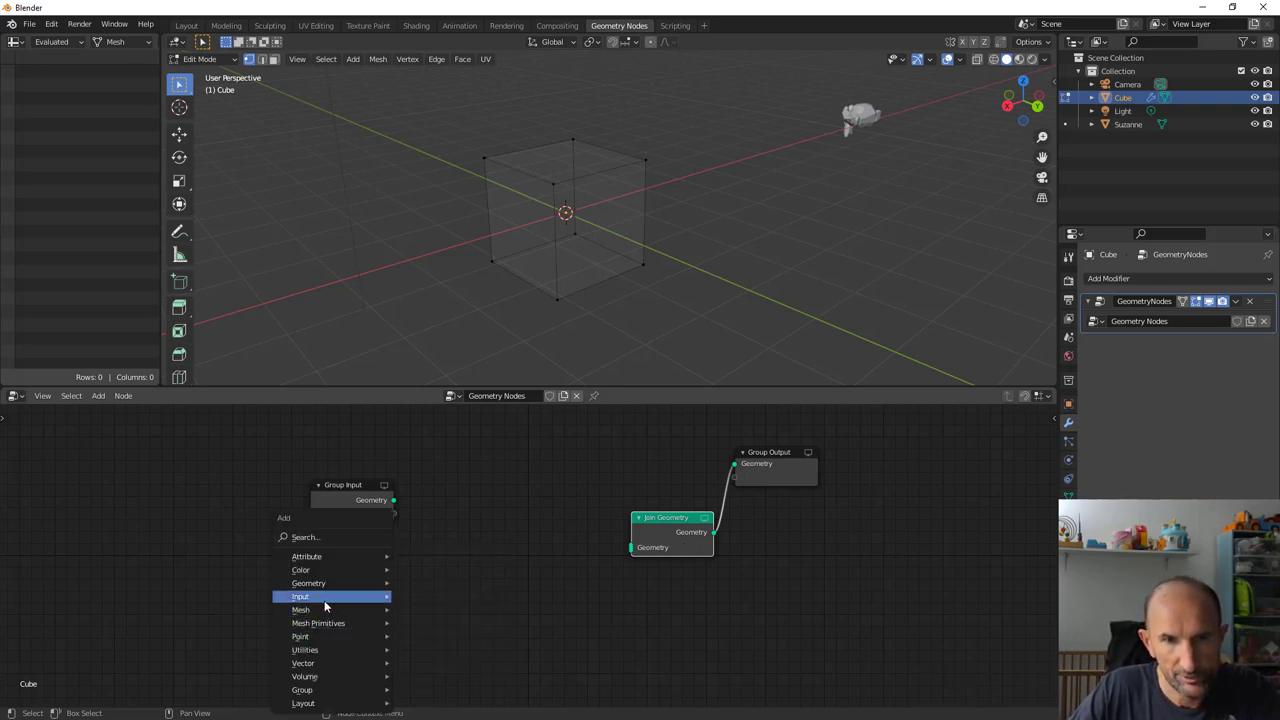
mouse_move(300, 596)
click(432, 628)
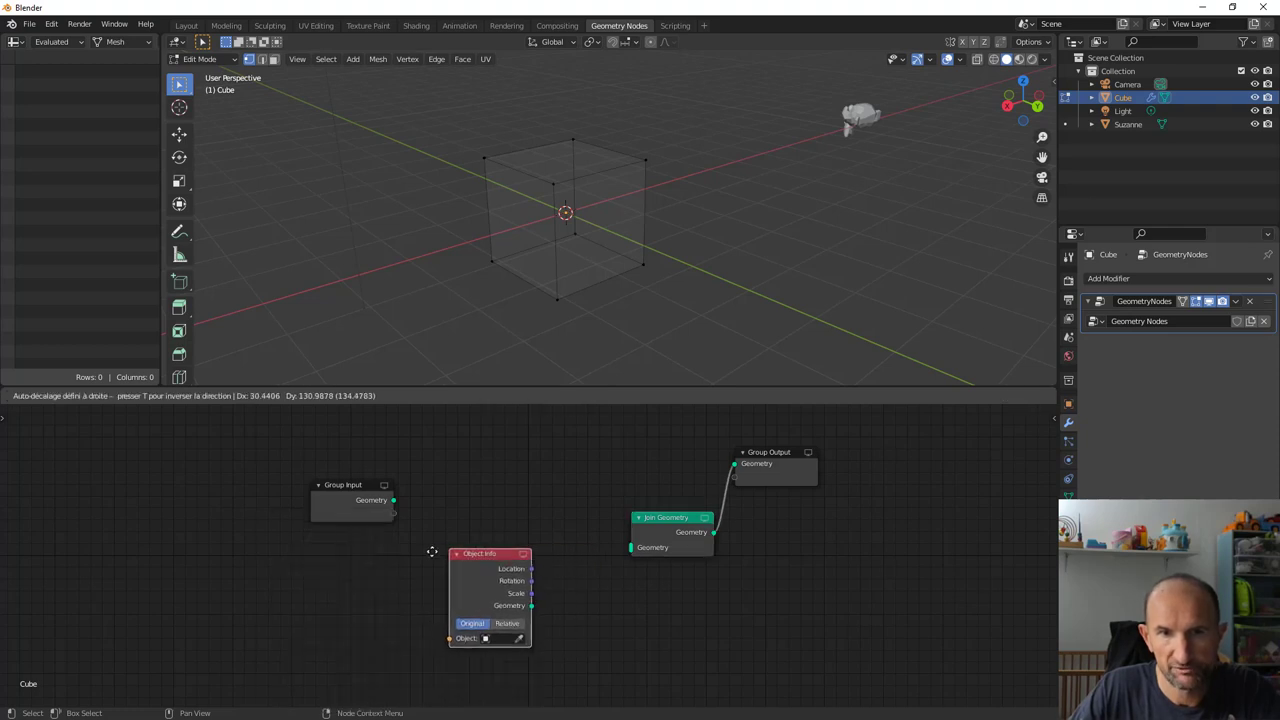
click(395, 601)
drag(398, 614, 630, 548)
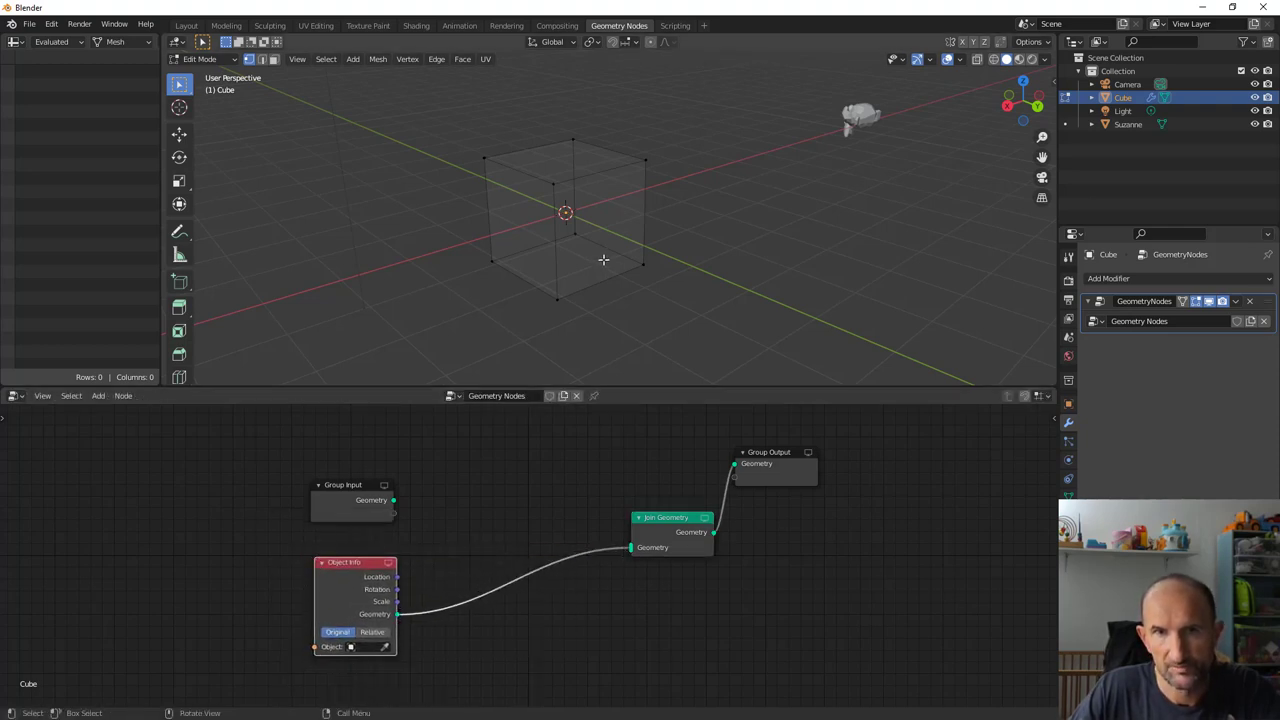
key(Tab)
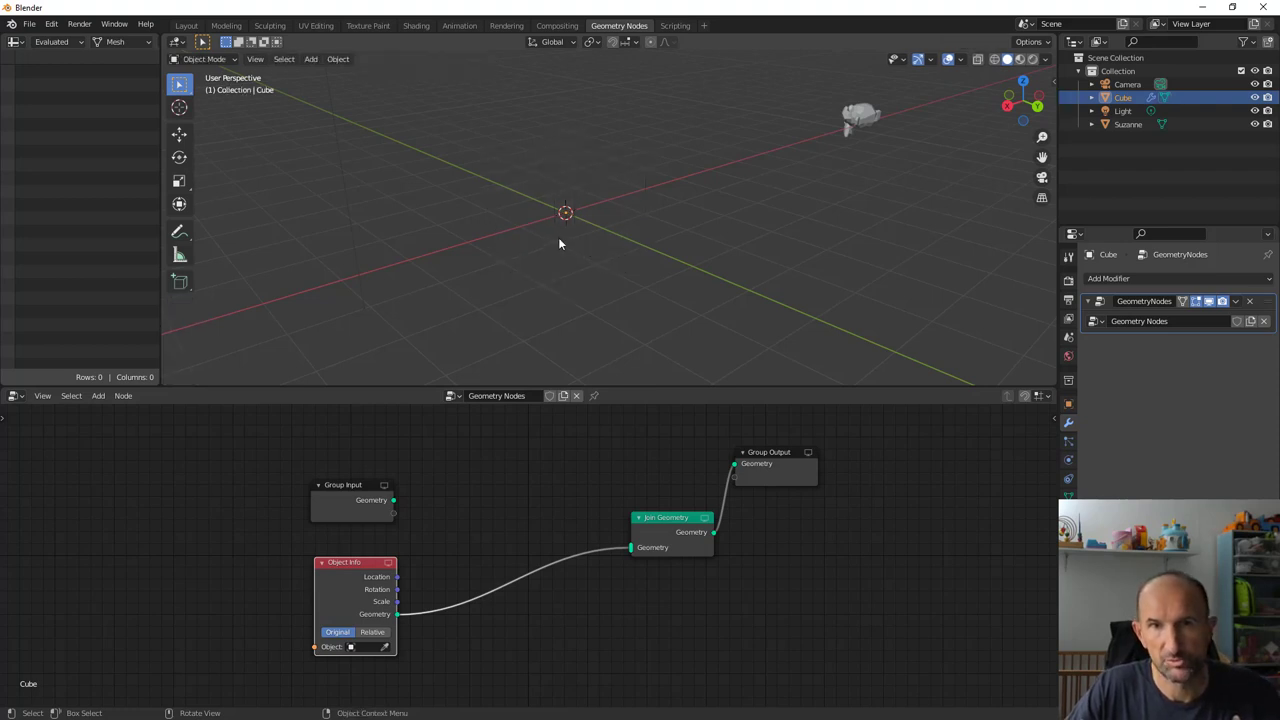
mouse_move(577, 224)
middle_down()
mouse_move(597, 240)
mouse_move(579, 232)
middle_up()
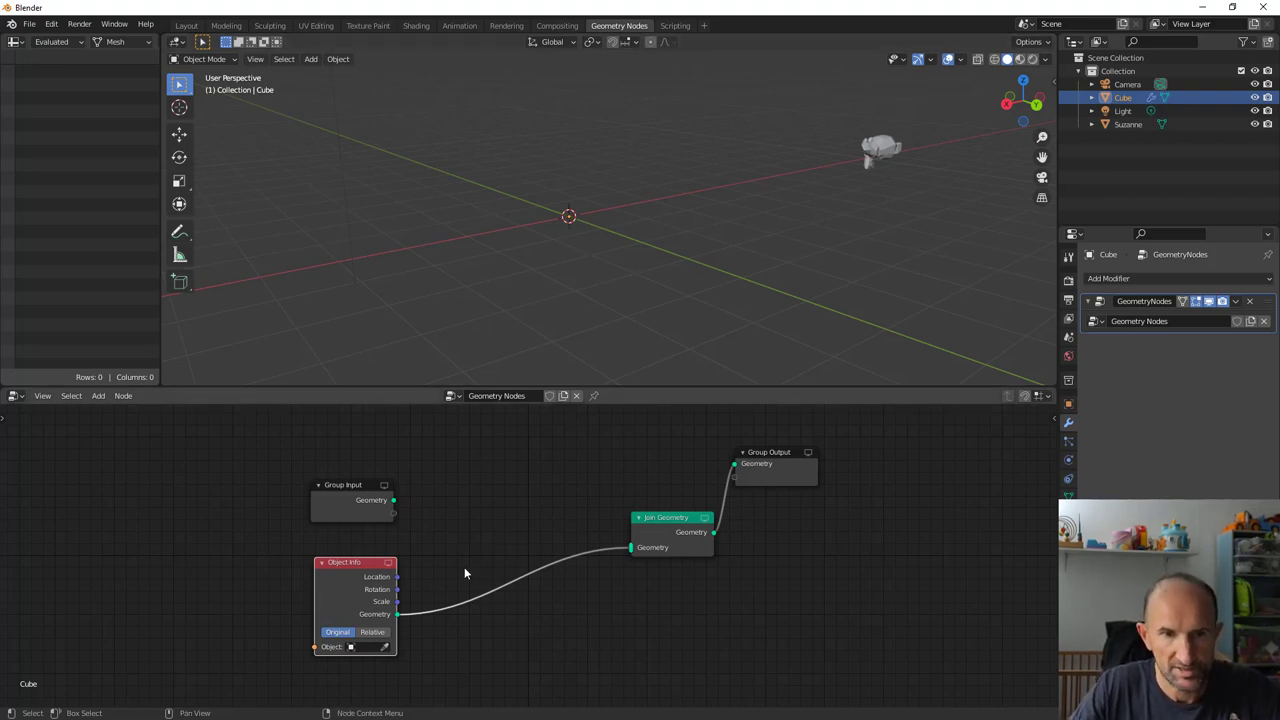
Step: Set the Object Info object to Suzanne and tidy the Group Output and Join Geometry nodes
click(367, 647)
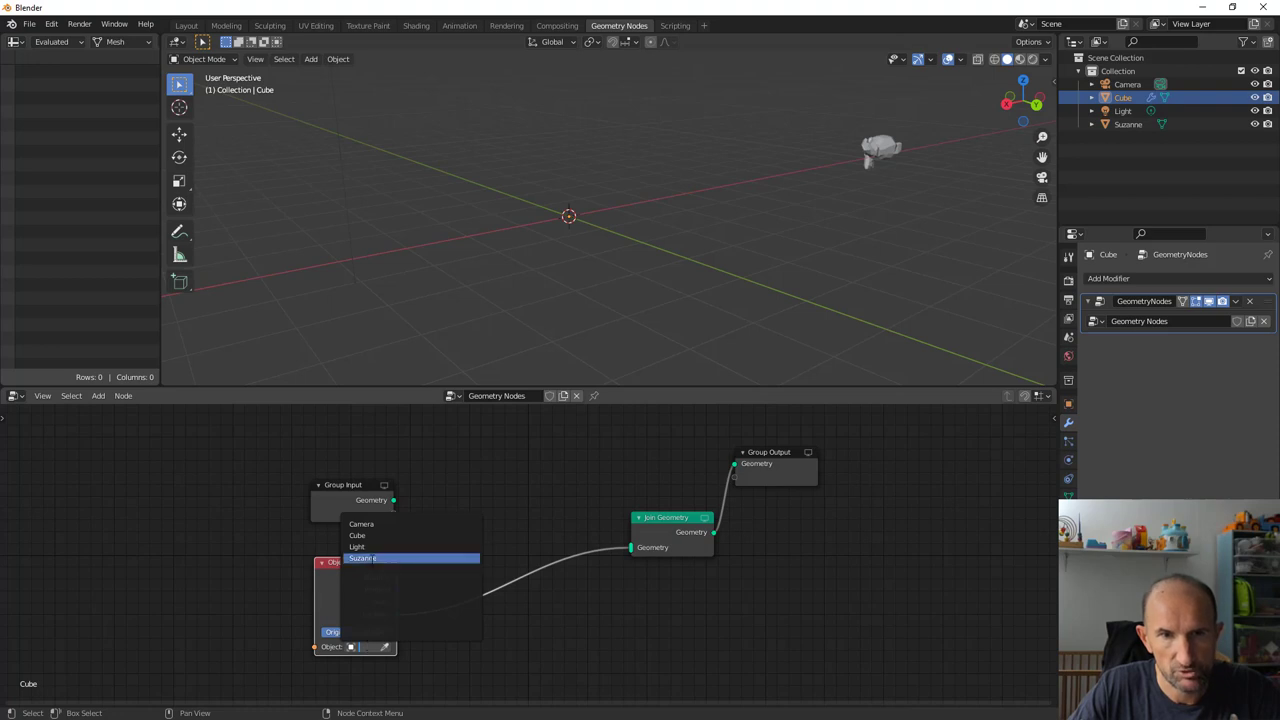
click(362, 557)
mouse_move(571, 229)
middle_down()
mouse_move(632, 243)
mouse_move(563, 232)
mouse_move(586, 264)
middle_up()
drag(768, 463, 787, 464)
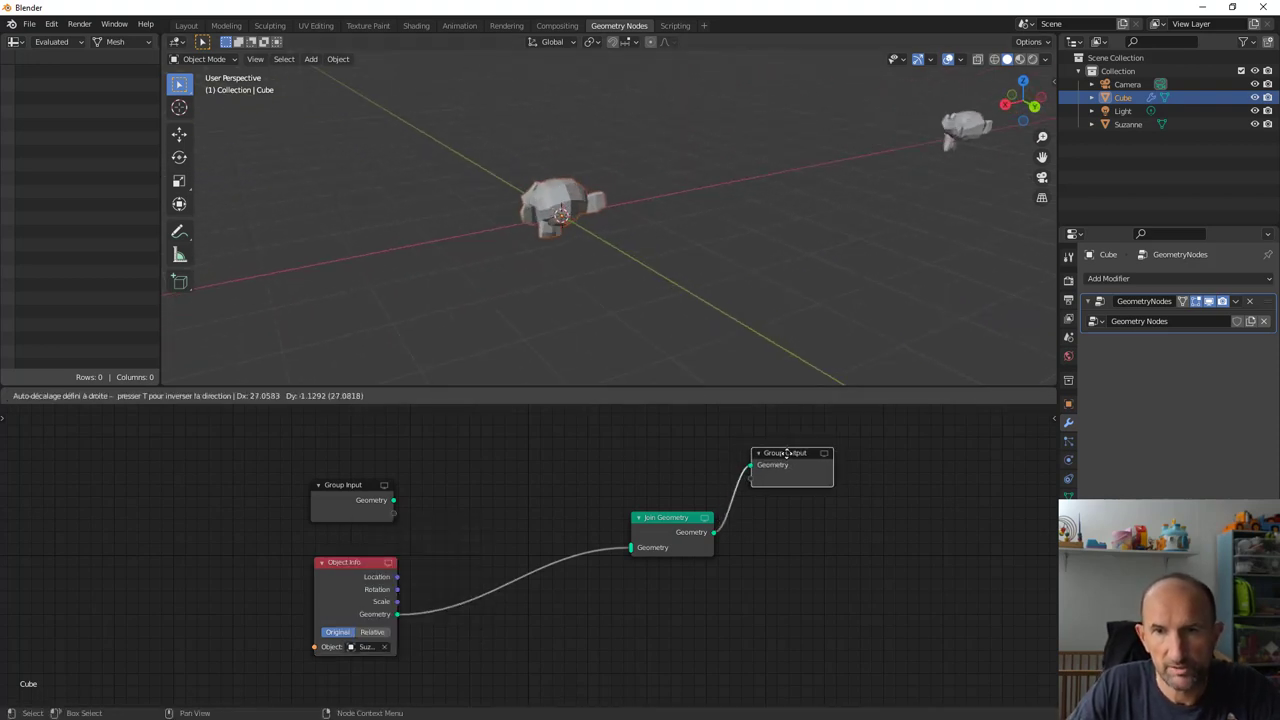
drag(700, 515, 702, 502)
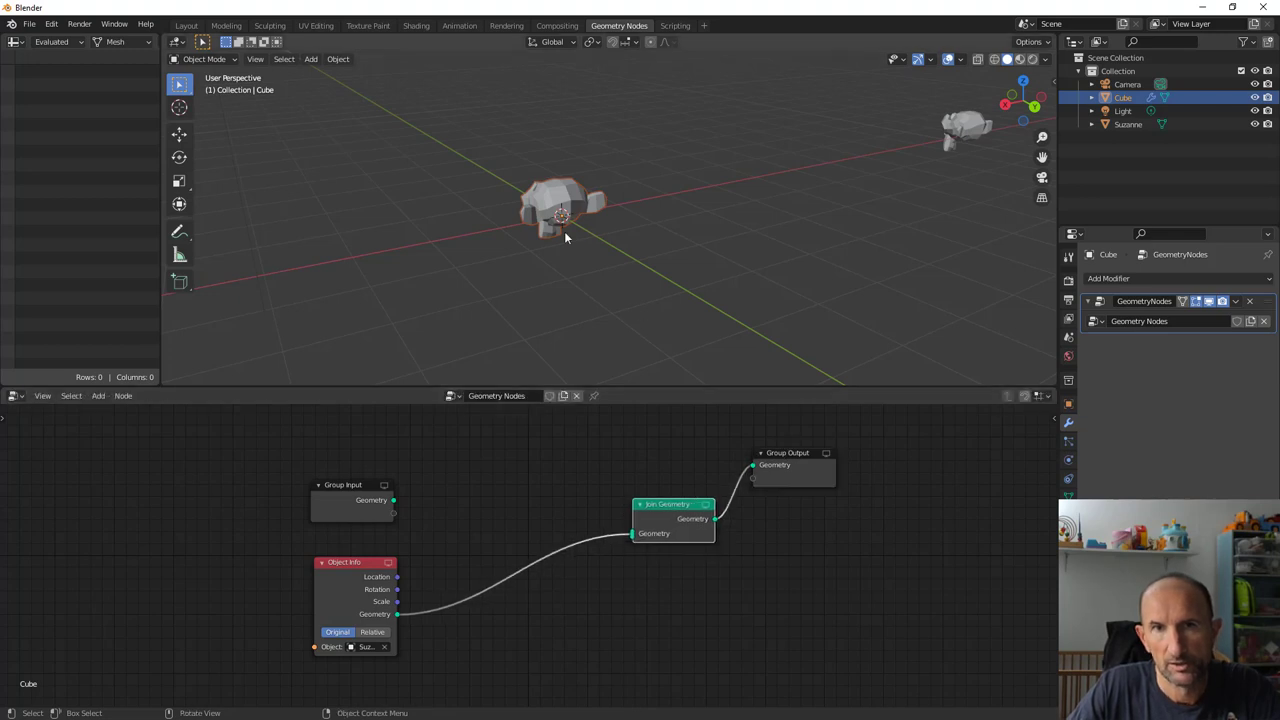
mouse_move(565, 233)
middle_down()
mouse_move(590, 233)
mouse_move(548, 212)
middle_up()
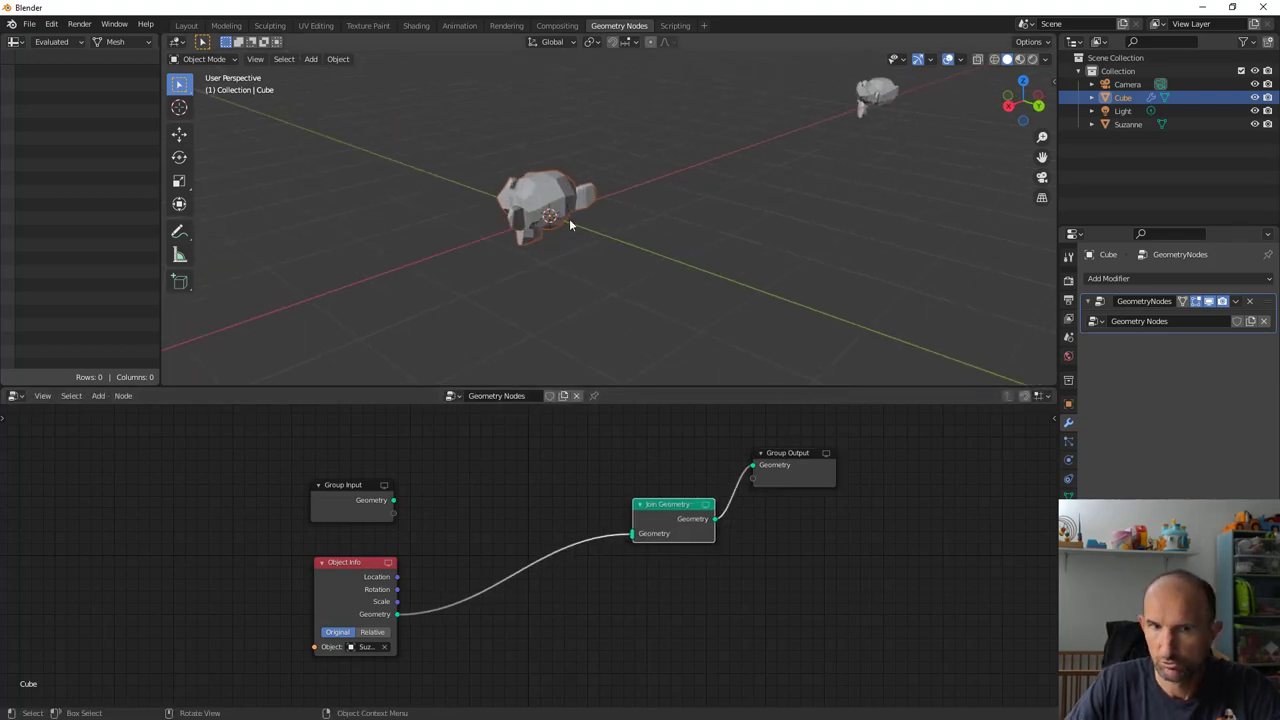
Step: Link Group Input Geometry into Join Geometry so the cube is included
drag(396, 504, 489, 503)
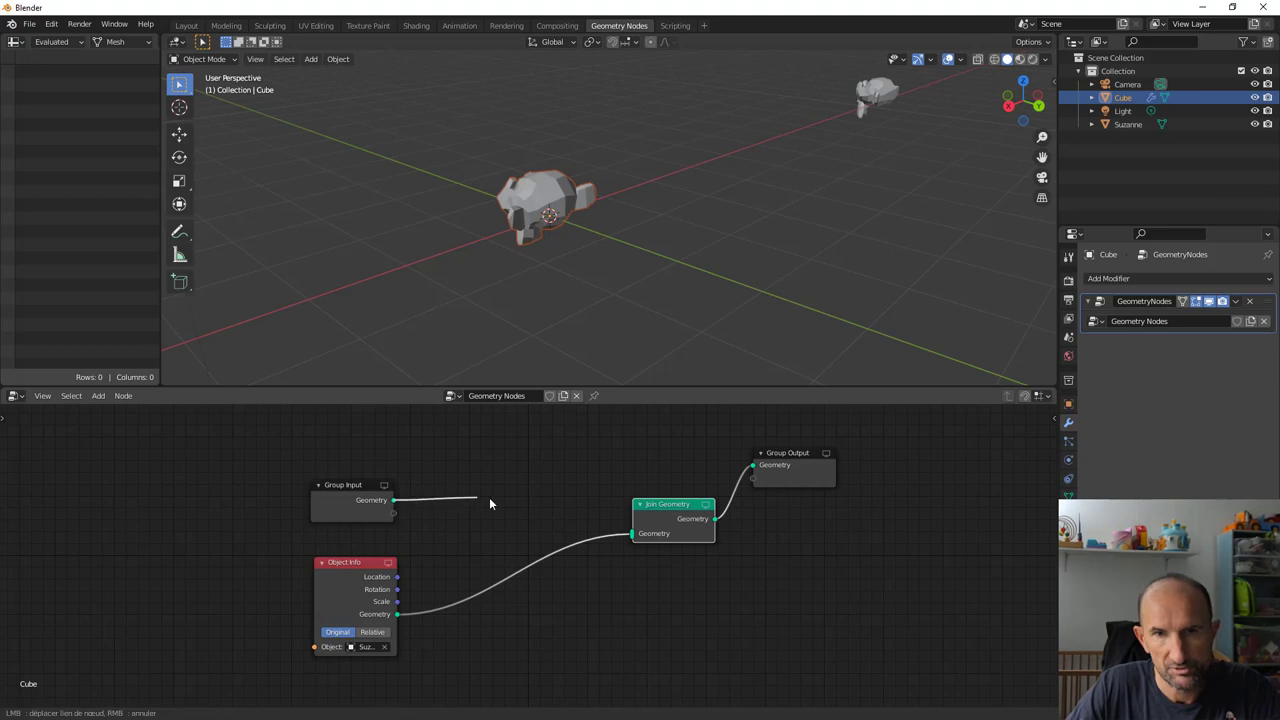
drag(601, 523, 632, 533)
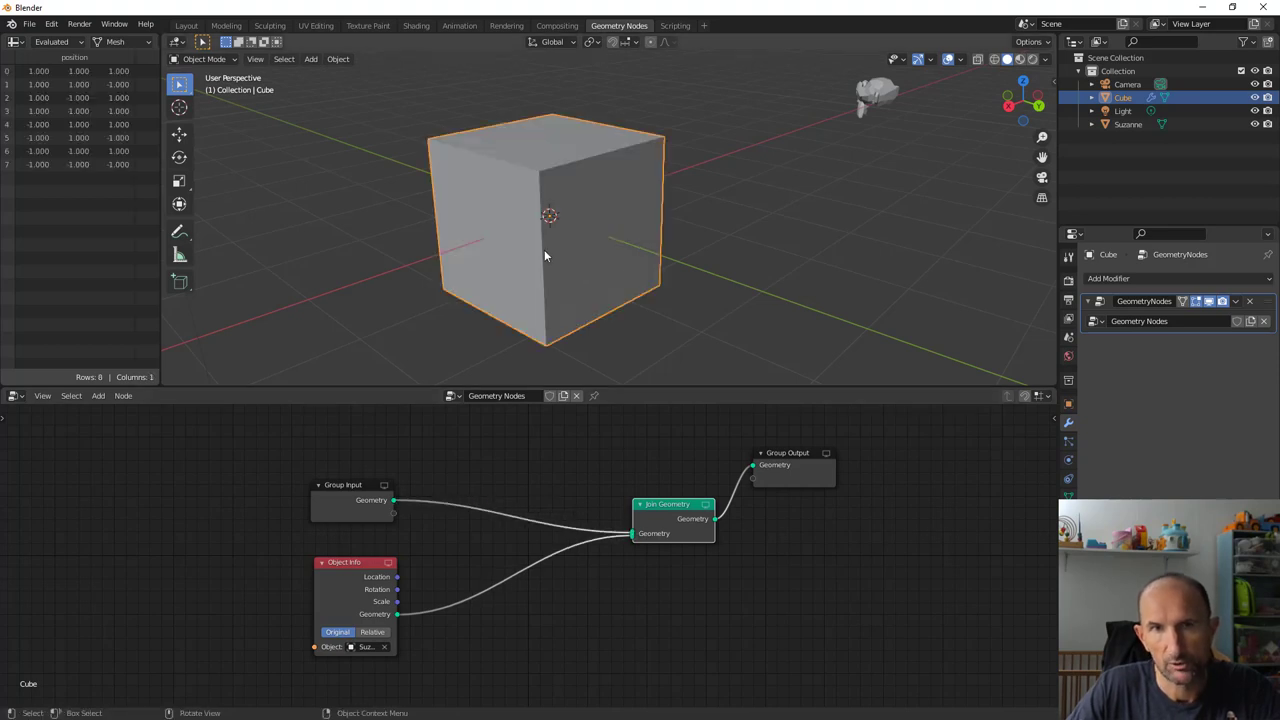
middle_drag(629, 274, 617, 271)
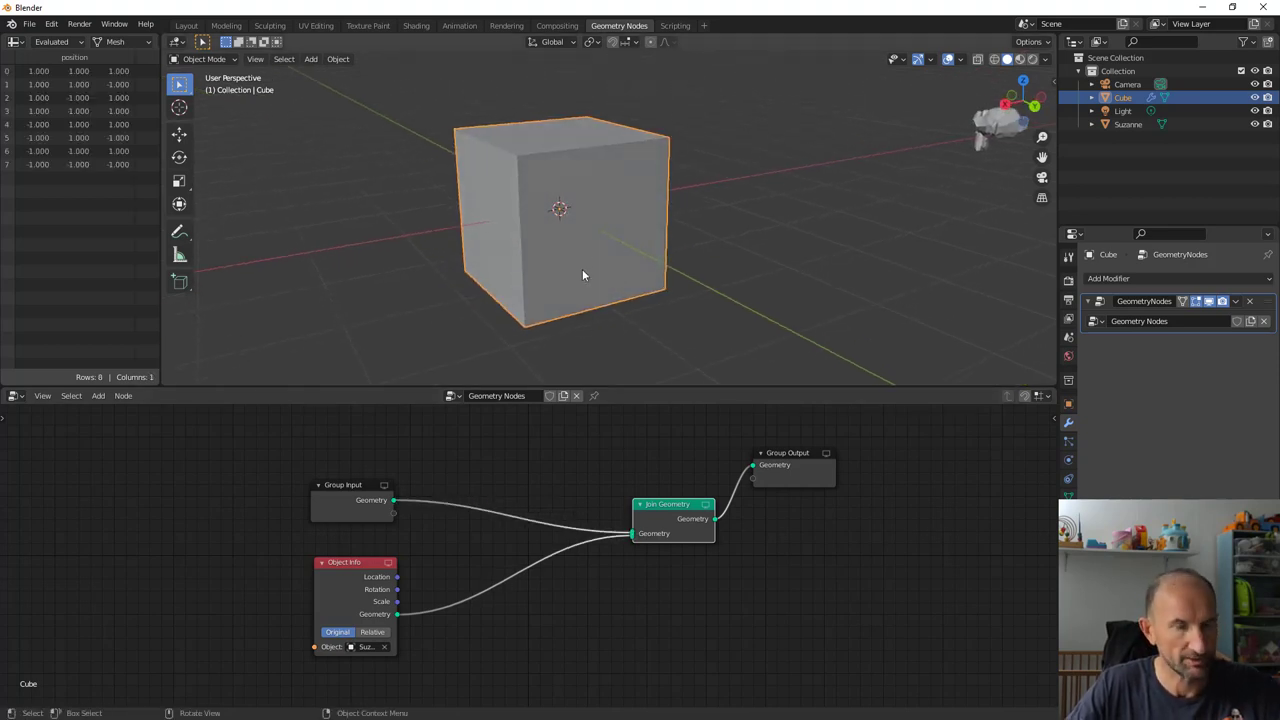
Step: Switch the viewport to Wireframe shading
key(z)
click(481, 250)
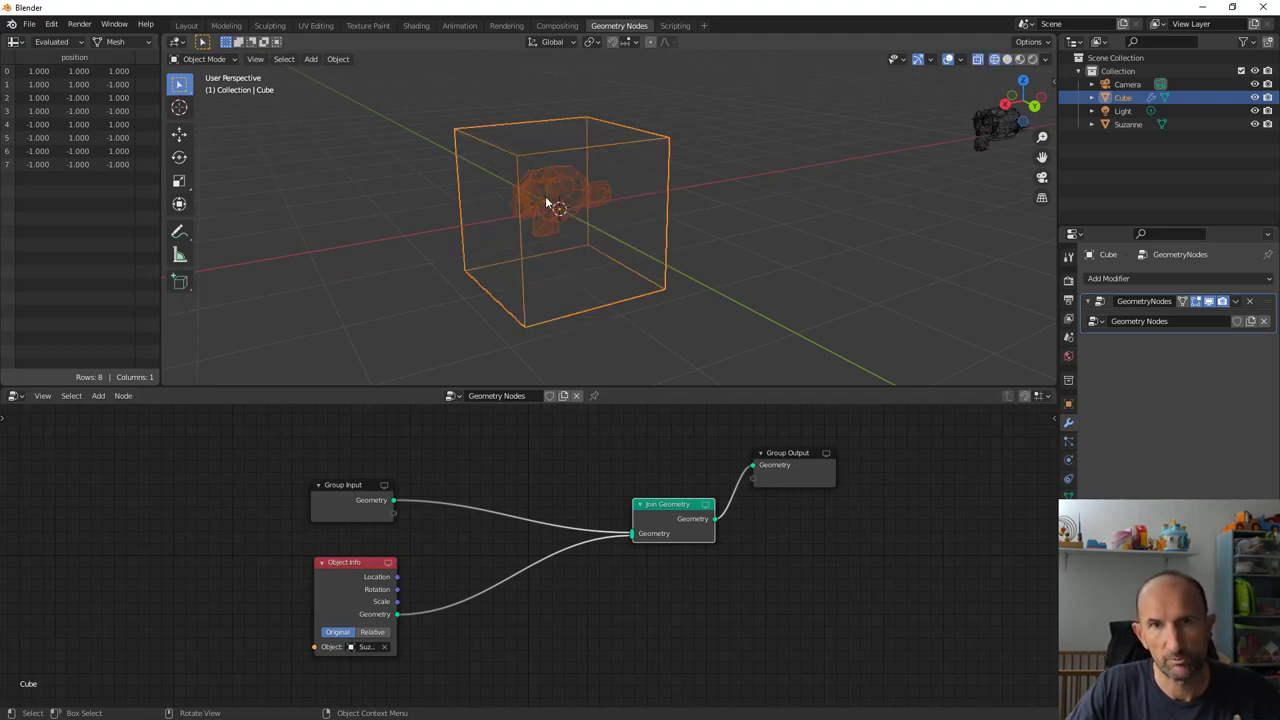
mouse_move(579, 250)
middle_down()
mouse_move(637, 249)
mouse_move(597, 243)
middle_up()
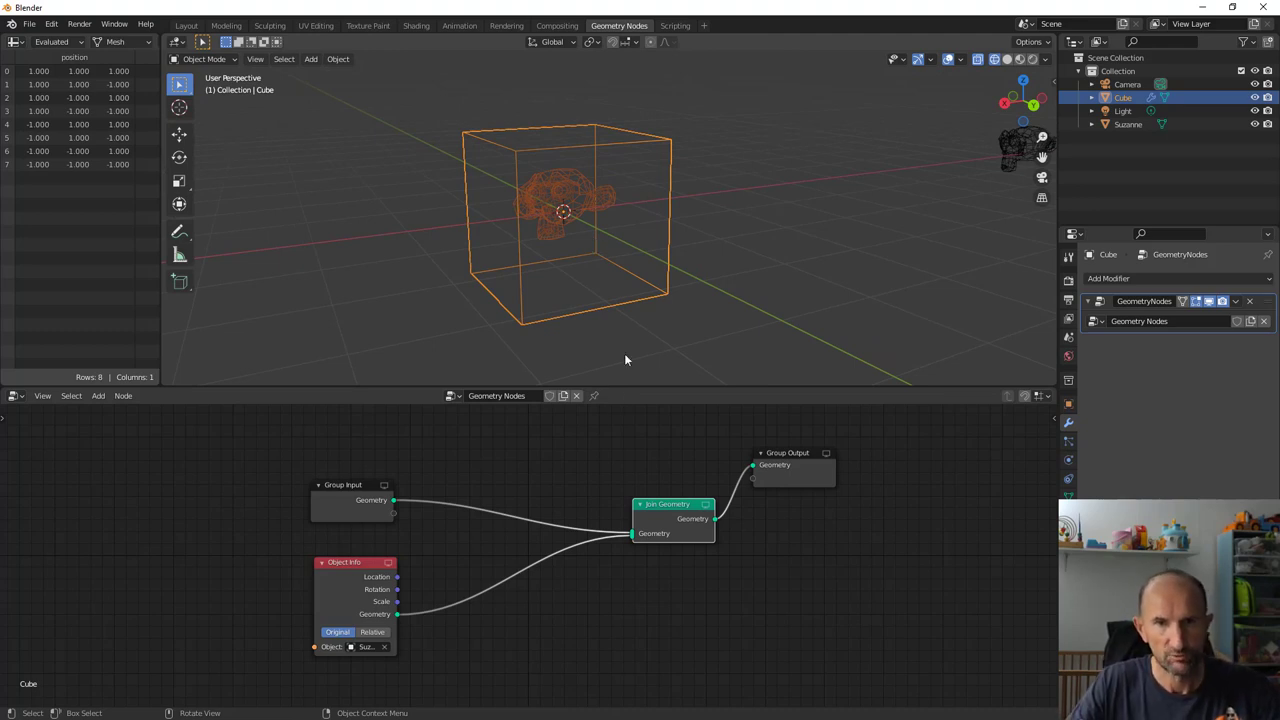
Step: Insert a Transform node after Object Info with Translation Z set to 1.5 m
key(shift+a)
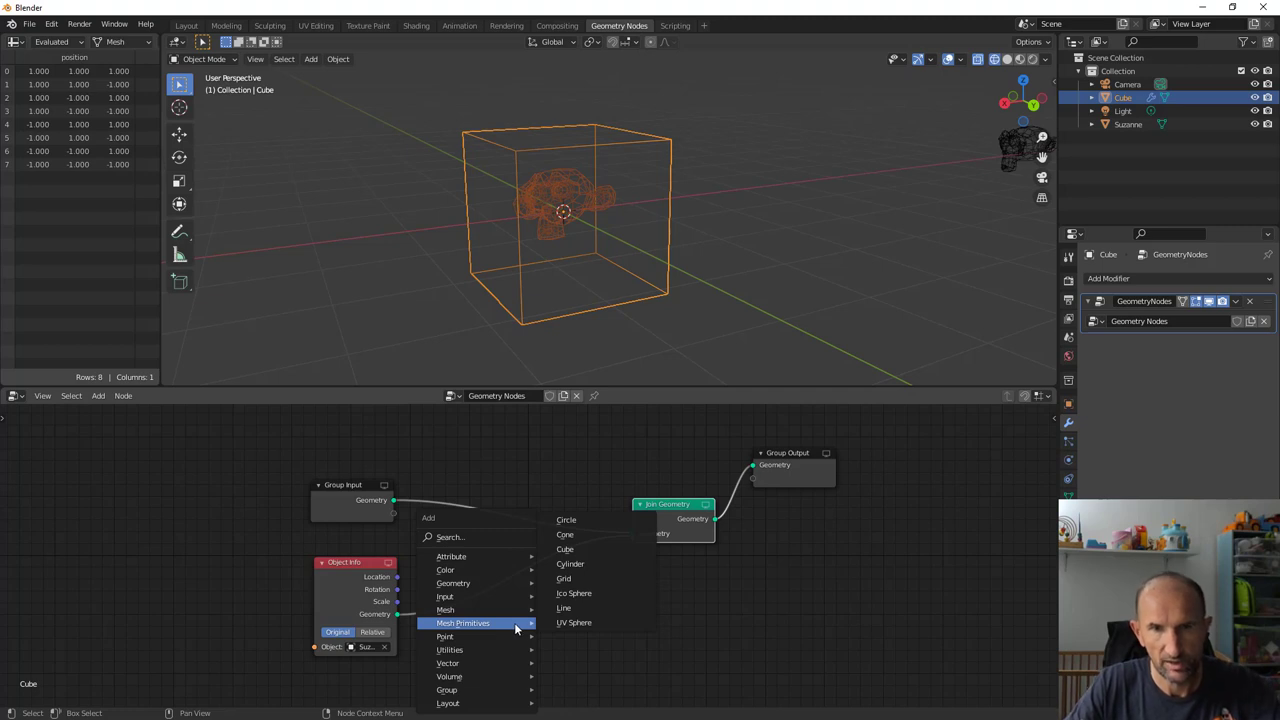
click(585, 615)
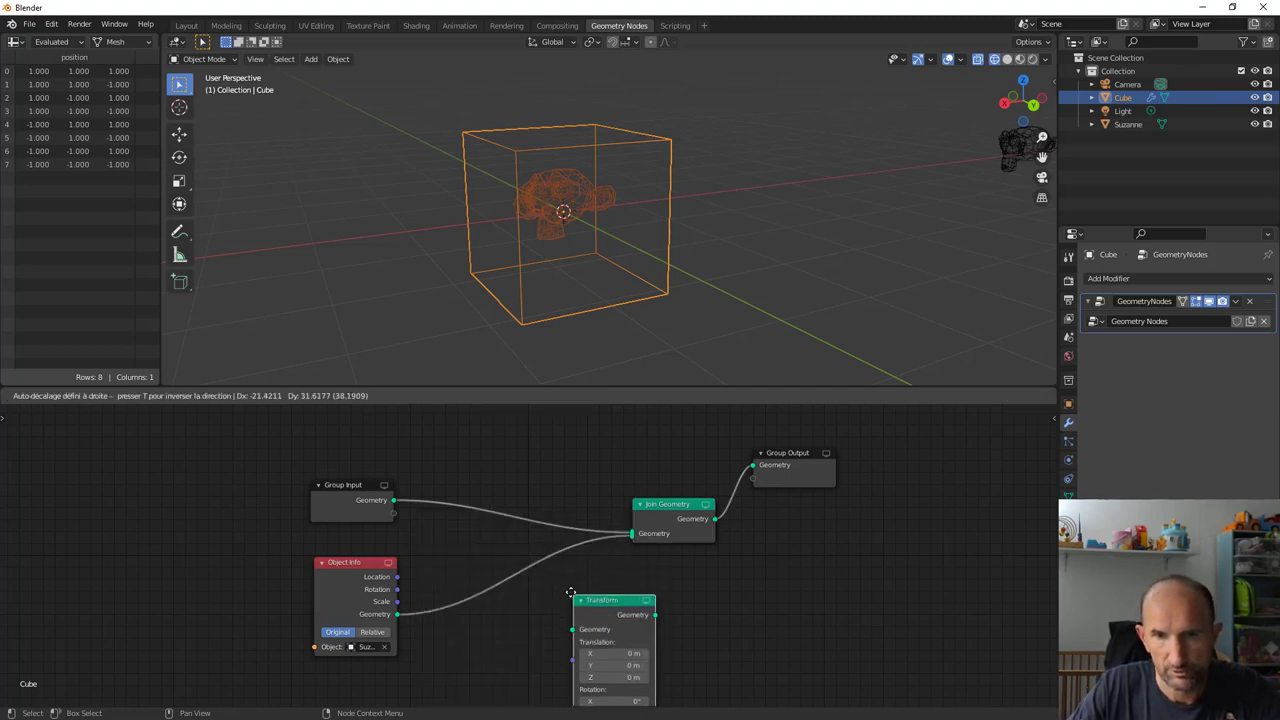
click(571, 608)
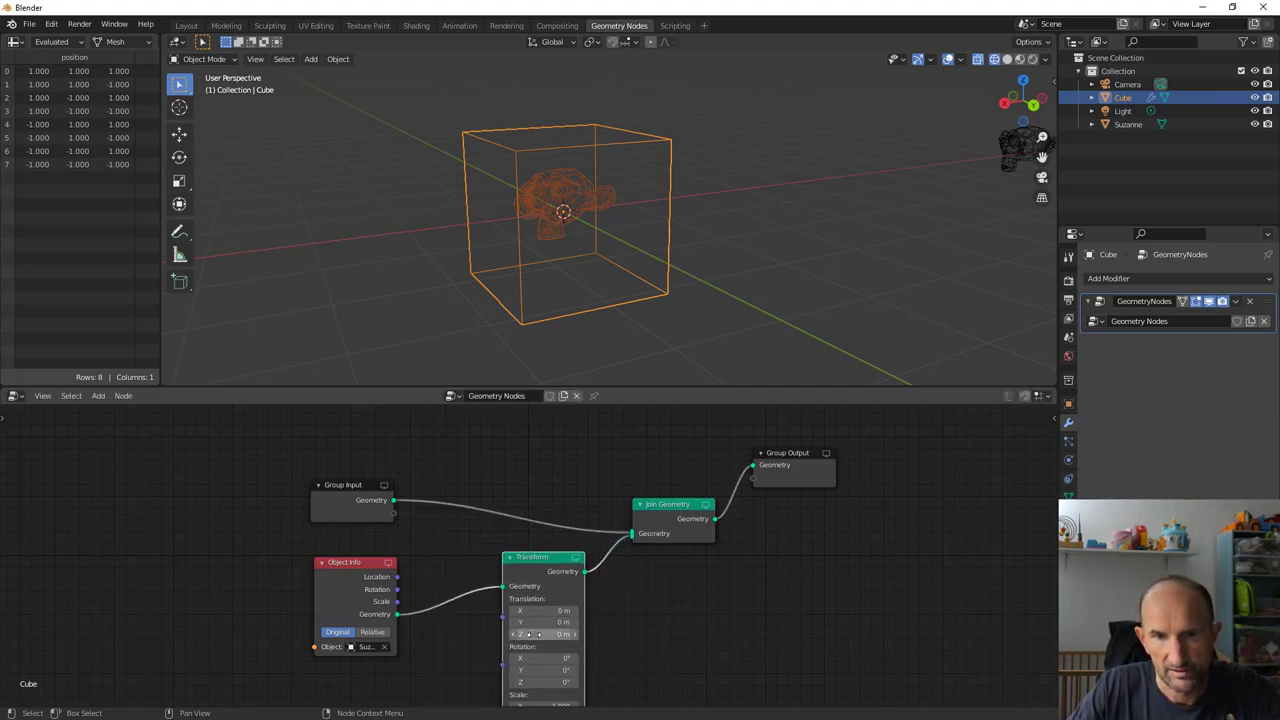
mouse_move(545, 634)
mouse_down()
mouse_move(600, 634)
mouse_move(560, 634)
mouse_up()
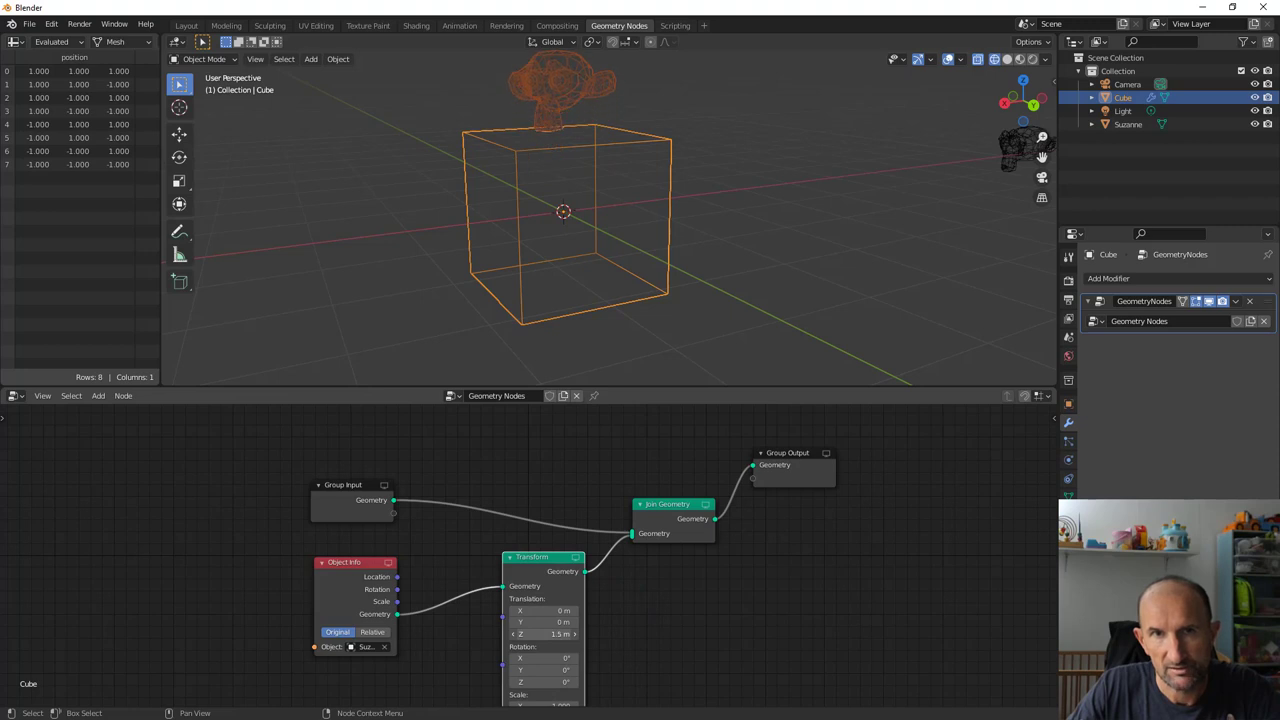
Step: Return to Solid shading and zoom in on the cube and Suzanne in front view
key(z)
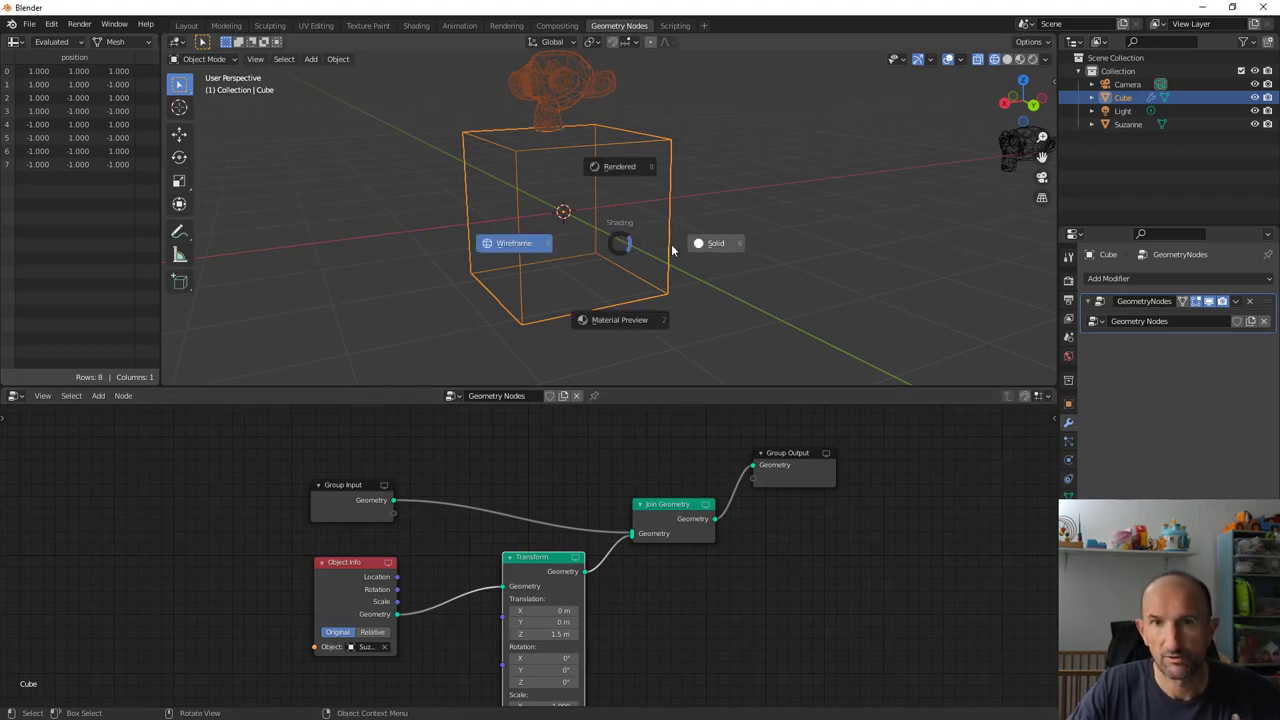
click(705, 238)
key(KP_1)
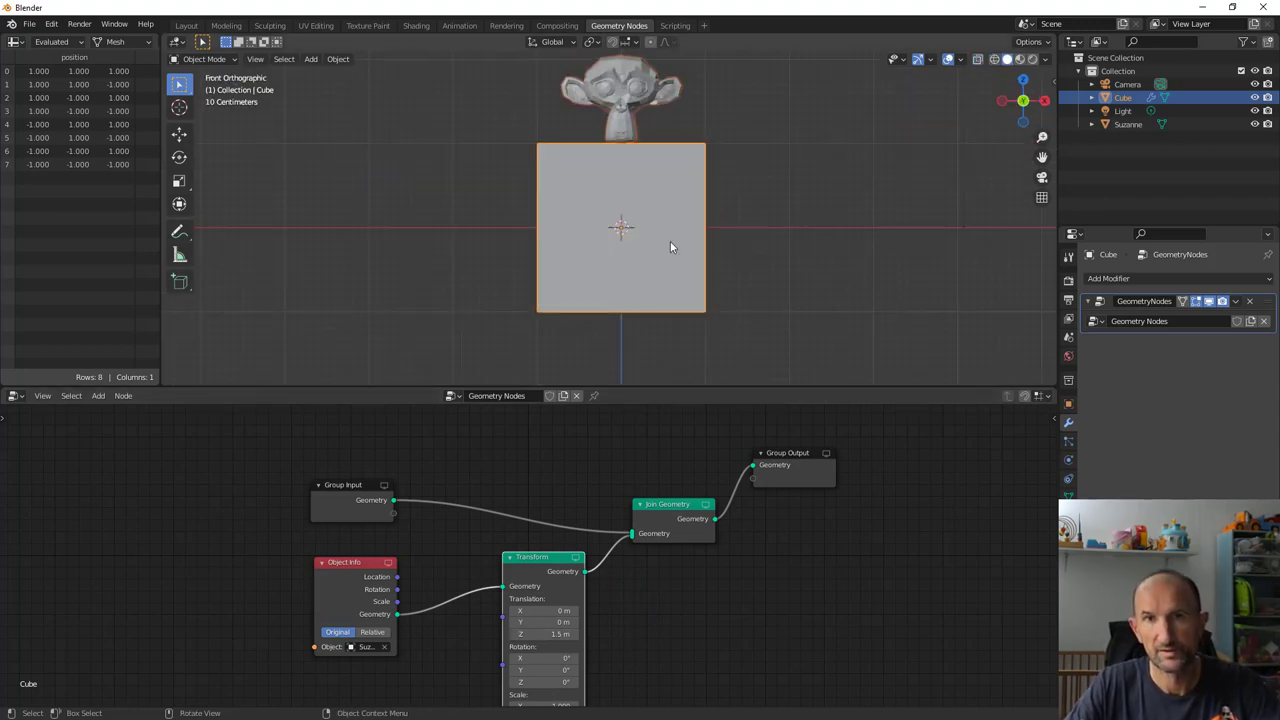
mouse_move(676, 174)
ctrl+middle_down()
mouse_move(655, 203)
mouse_move(660, 238)
ctrl+middle_up()
scroll(581, 271, down, 2)
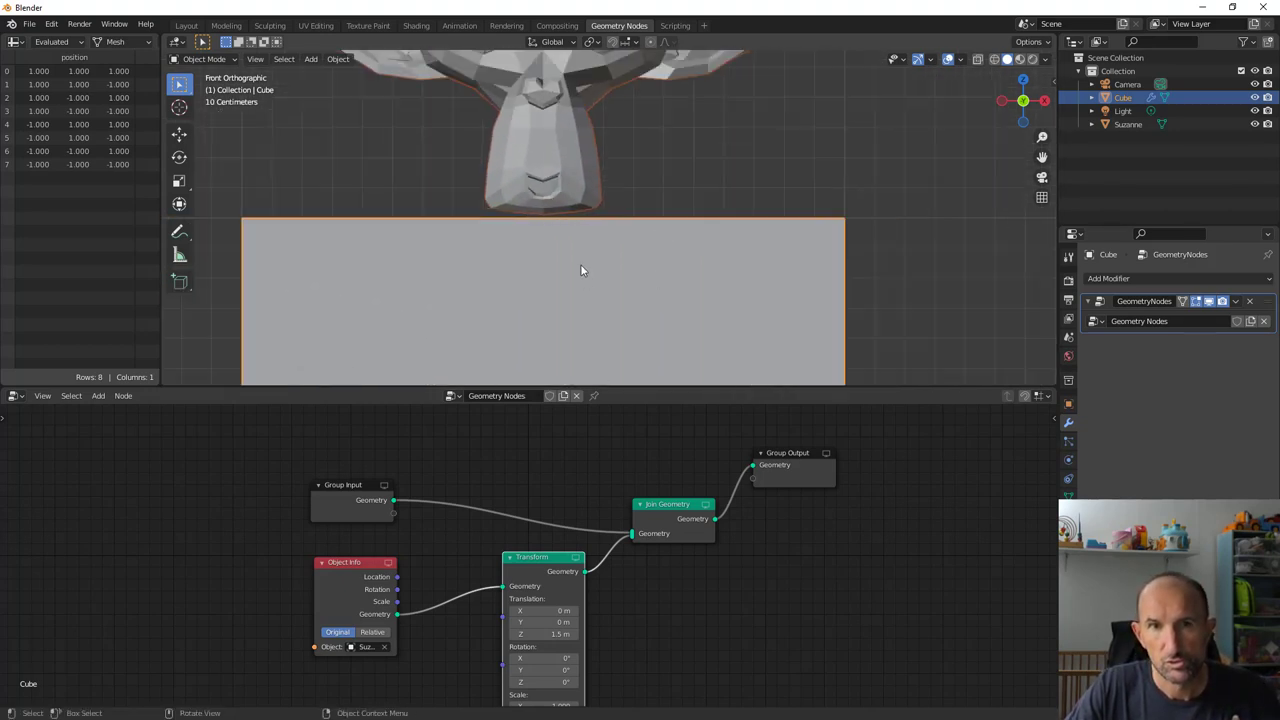
scroll(581, 271, down, 2)
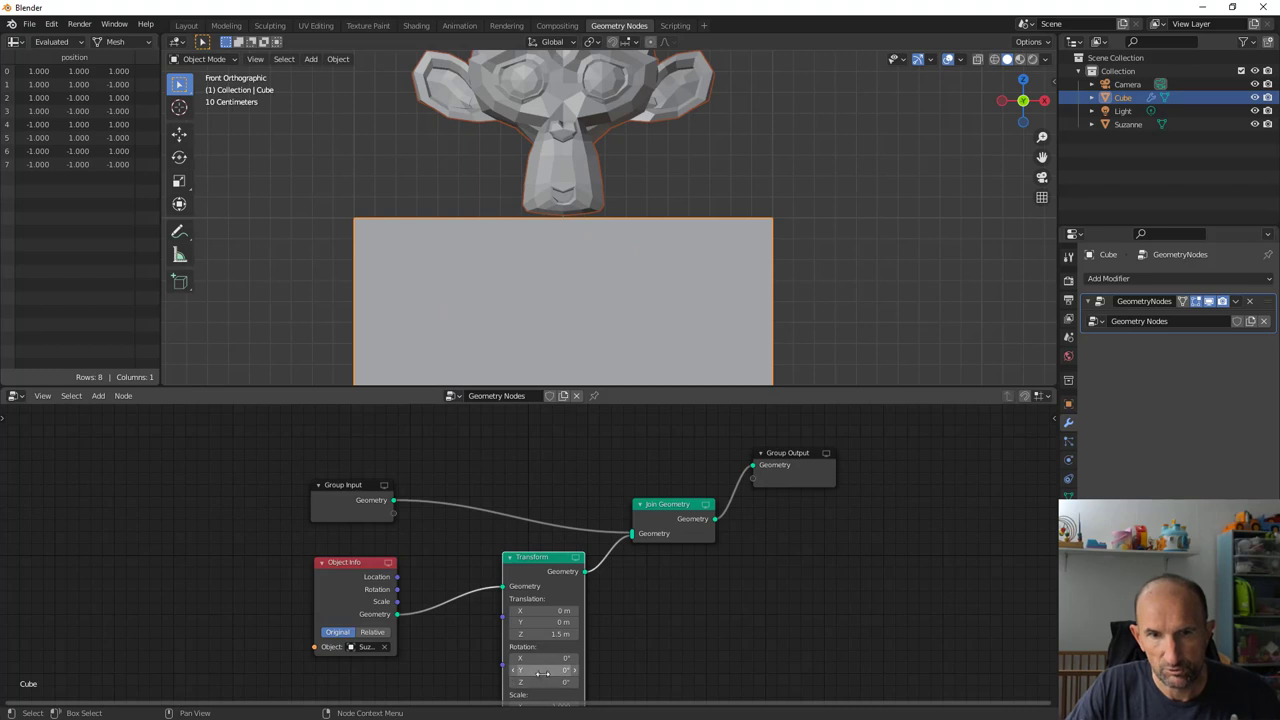
Step: Set the Transform to Rotation X -33° and Translation Z 1.2 m, and enlarge the node editor
drag(535, 659, 540, 660)
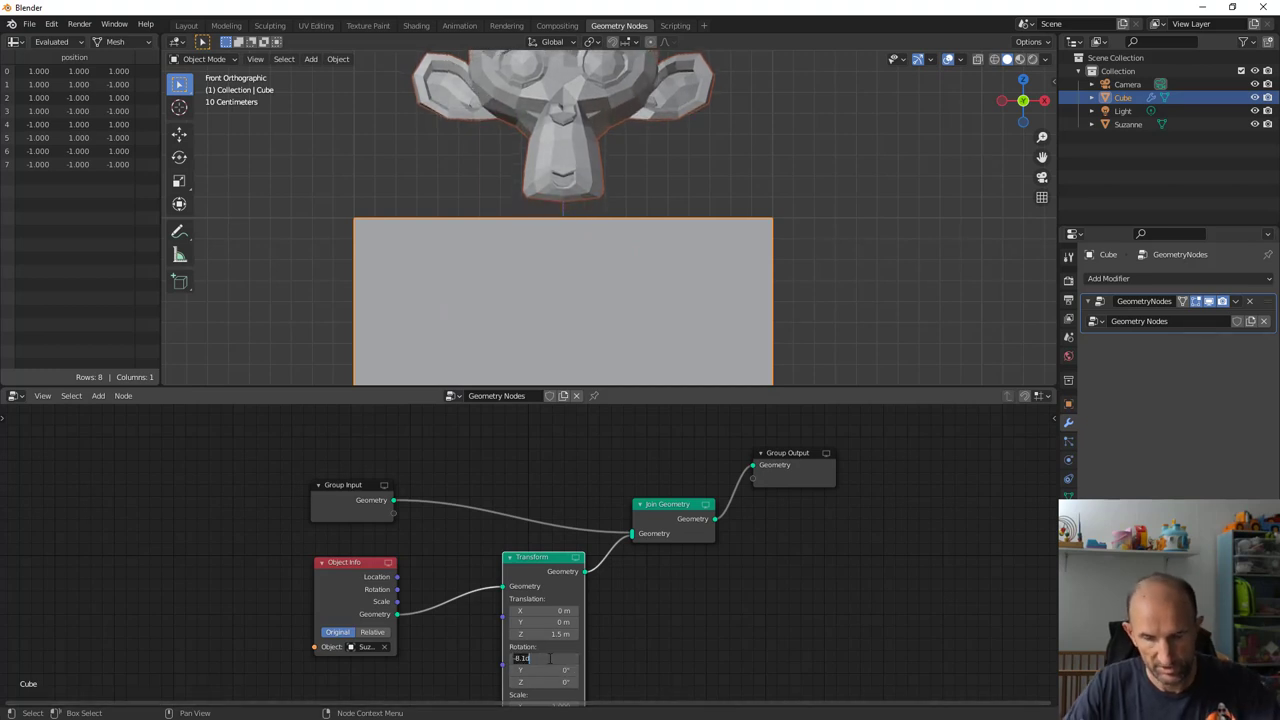
key(Return)
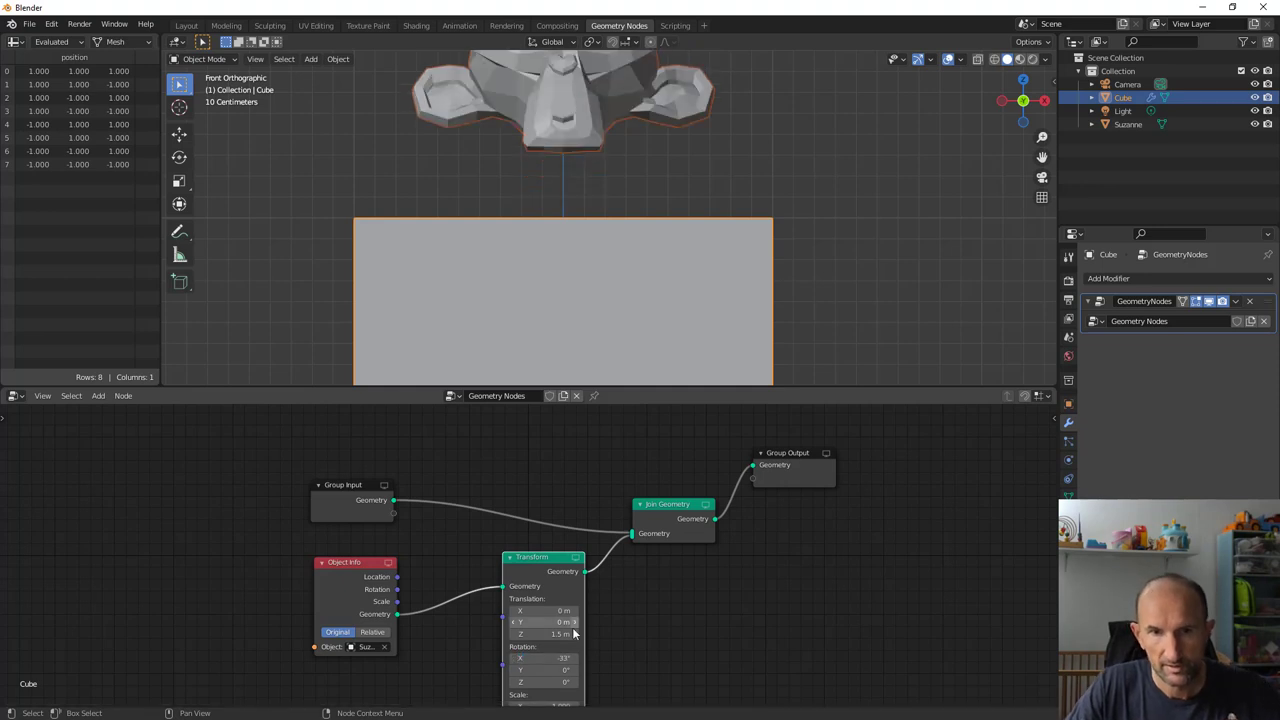
drag(512, 636, 480, 636)
mouse_move(760, 354)
middle_down()
mouse_move(661, 333)
mouse_move(780, 335)
mouse_move(705, 262)
mouse_move(660, 330)
middle_up()
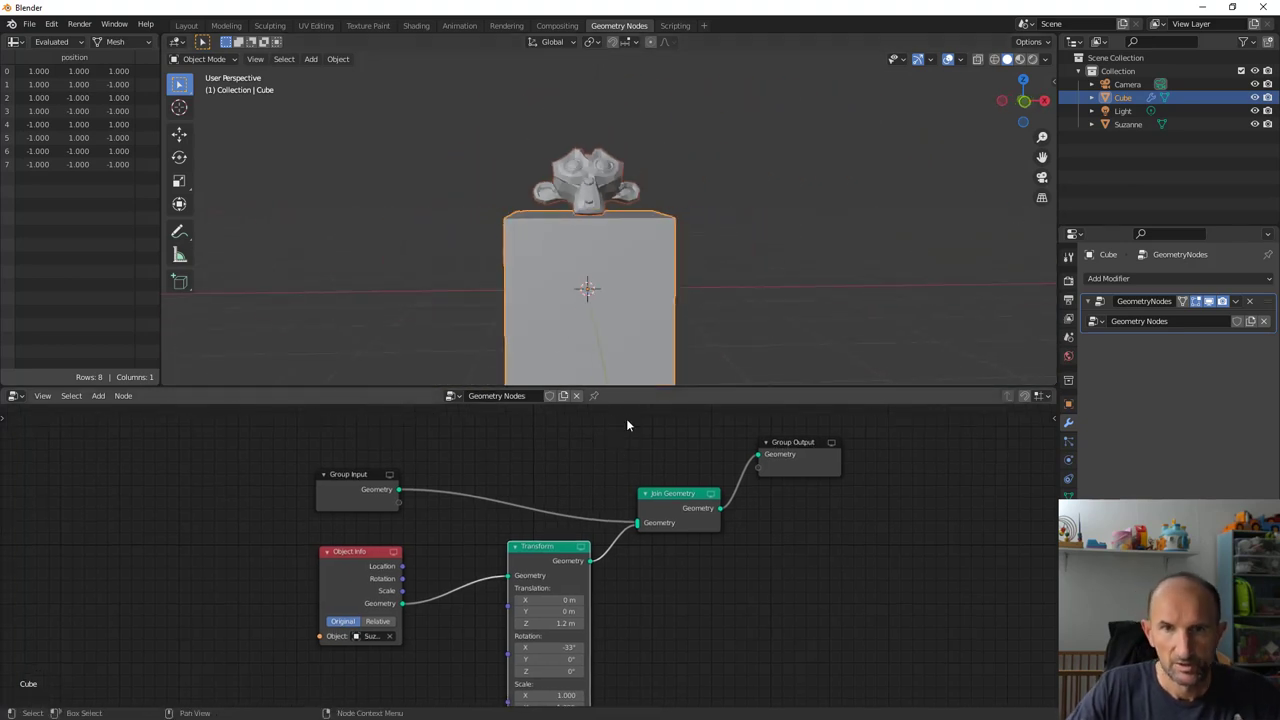
drag(621, 388, 621, 328)
middle_drag(579, 437, 497, 460)
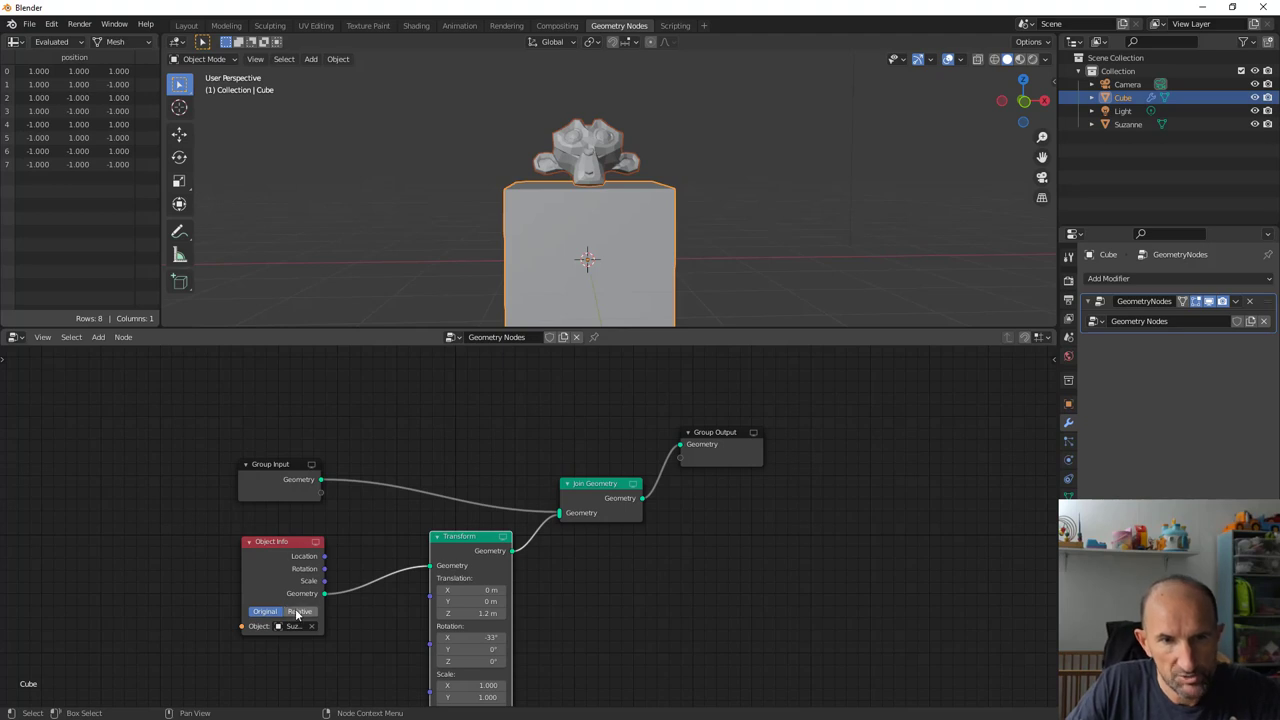
Step: Try Relative transform on Object Info, then set it back to Original
scroll(437, 489, down, 2)
mouse_move(457, 229)
middle_down()
mouse_move(528, 243)
mouse_move(258, 216)
middle_up()
scroll(534, 244, down, 3)
scroll(535, 242, down, 3)
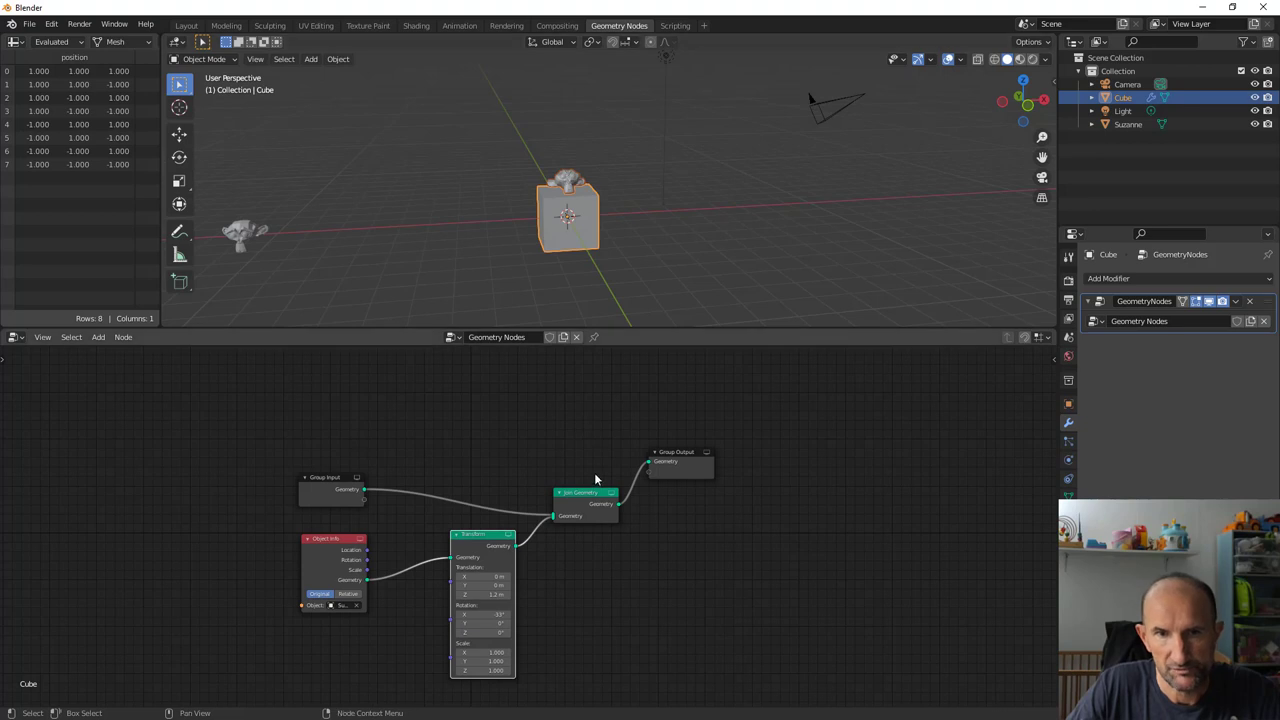
drag(595, 494, 600, 483)
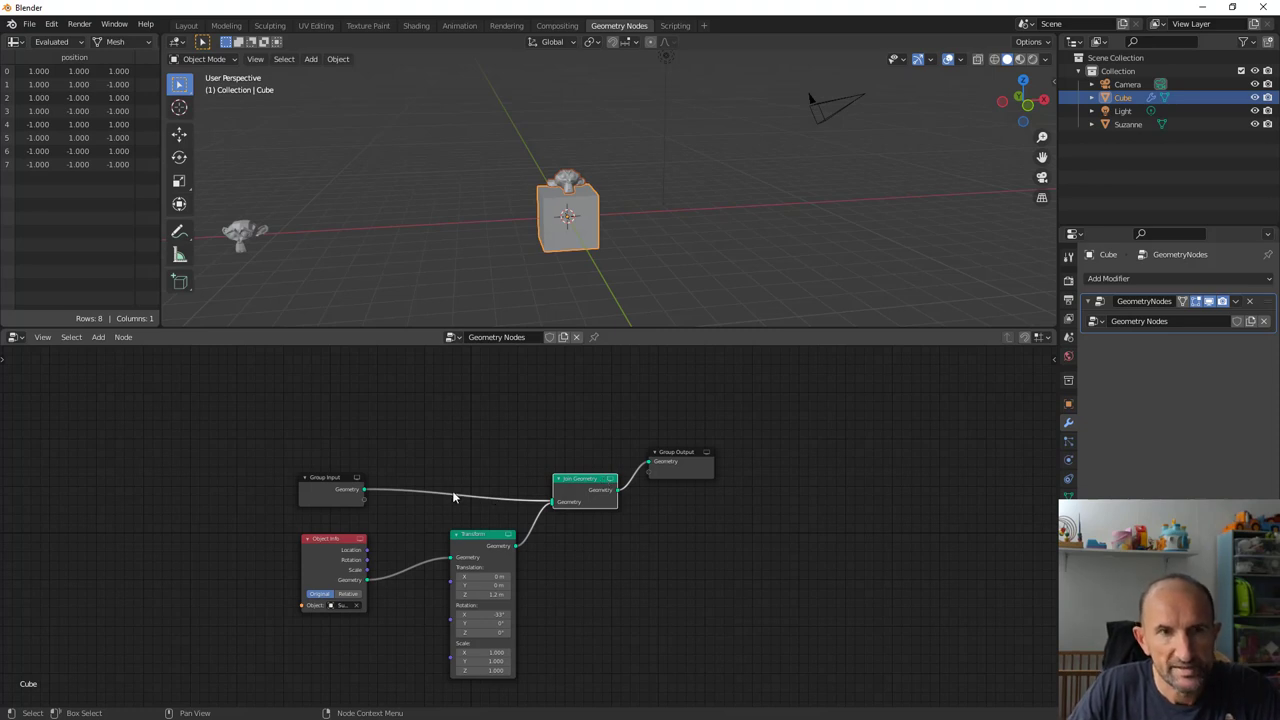
click(348, 595)
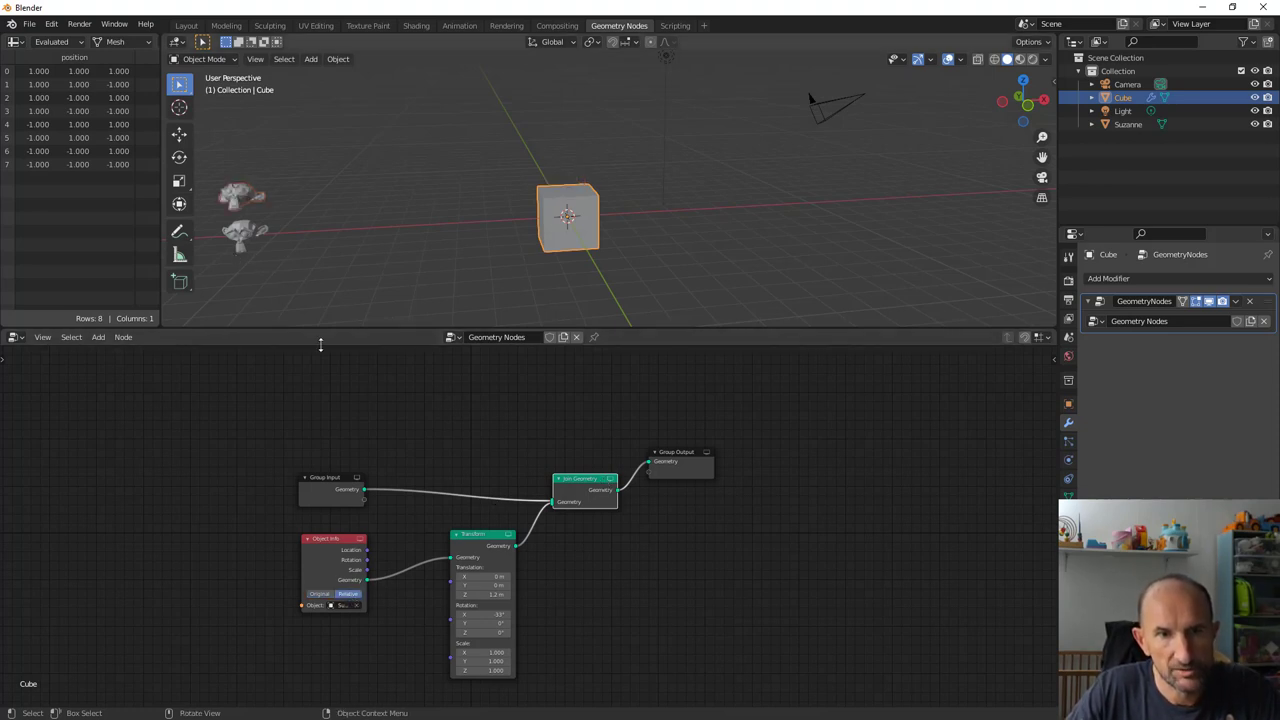
click(319, 594)
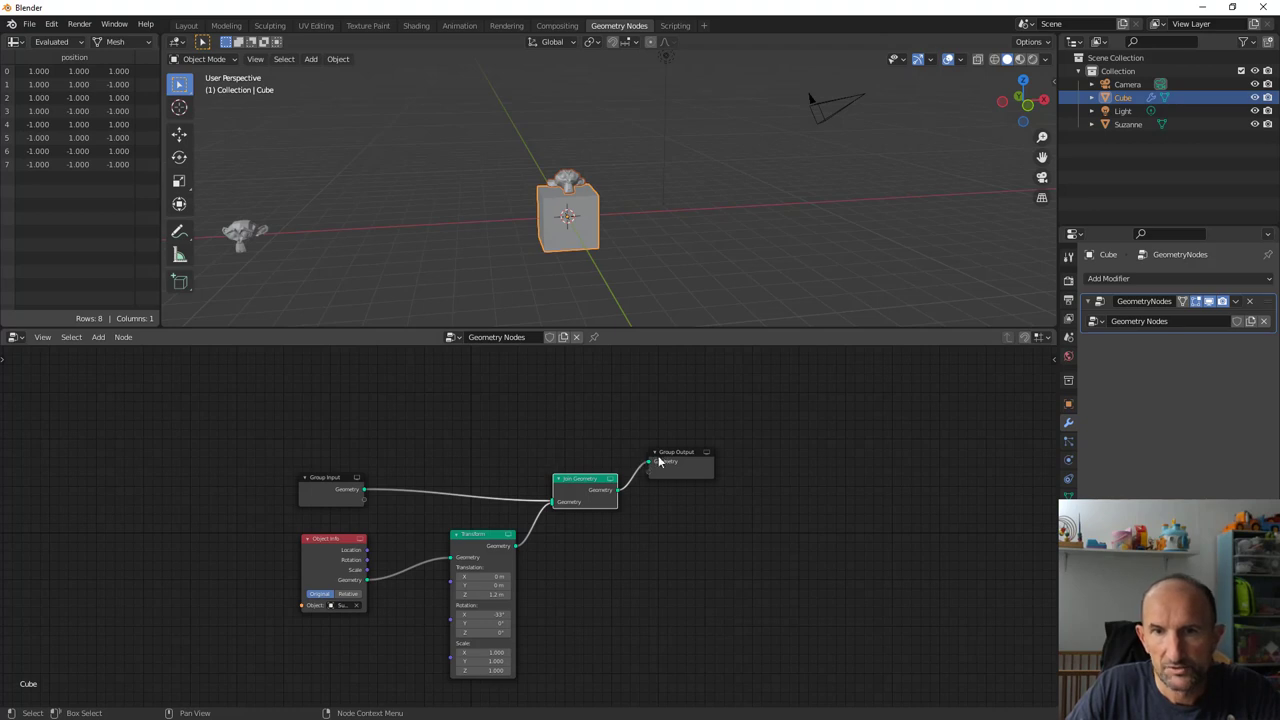
Step: Spread Group Output, Join Geometry, Transform, Group Input and Object Info nodes up and right
drag(658, 461, 740, 413)
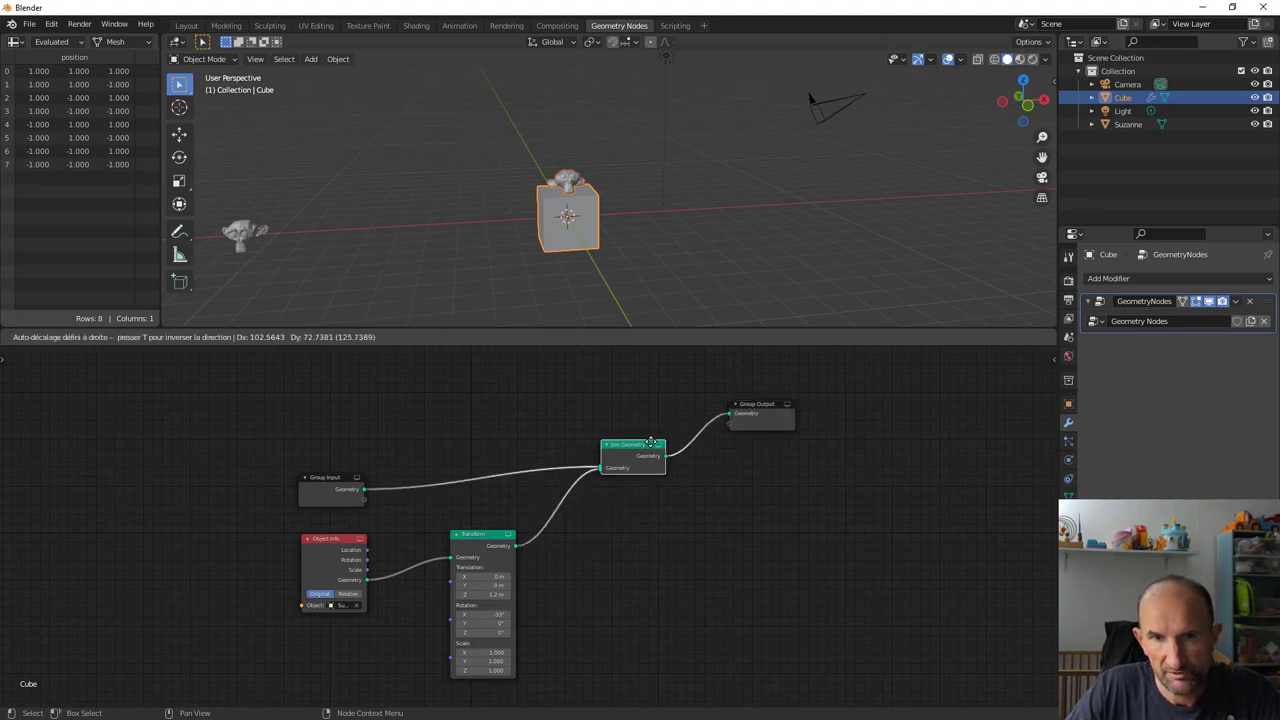
drag(602, 483, 655, 445)
drag(491, 535, 561, 506)
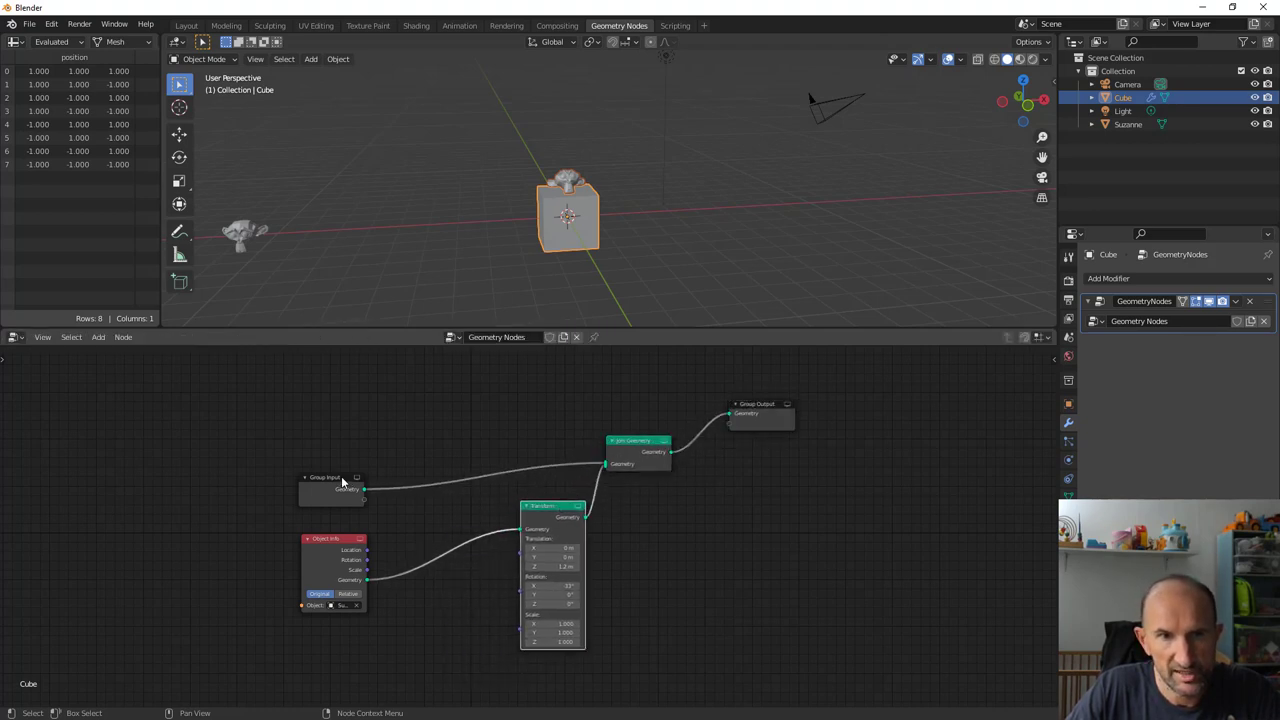
drag(341, 478, 362, 425)
drag(320, 538, 349, 484)
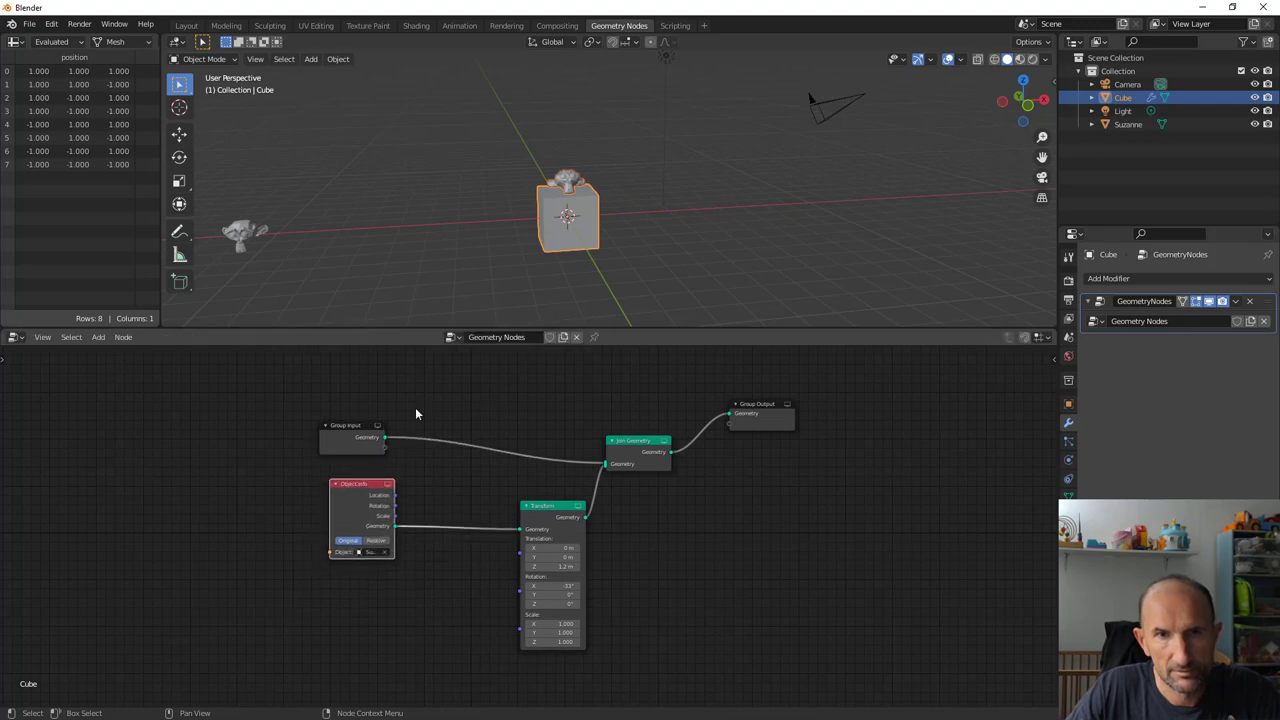
scroll(482, 565, up, 1)
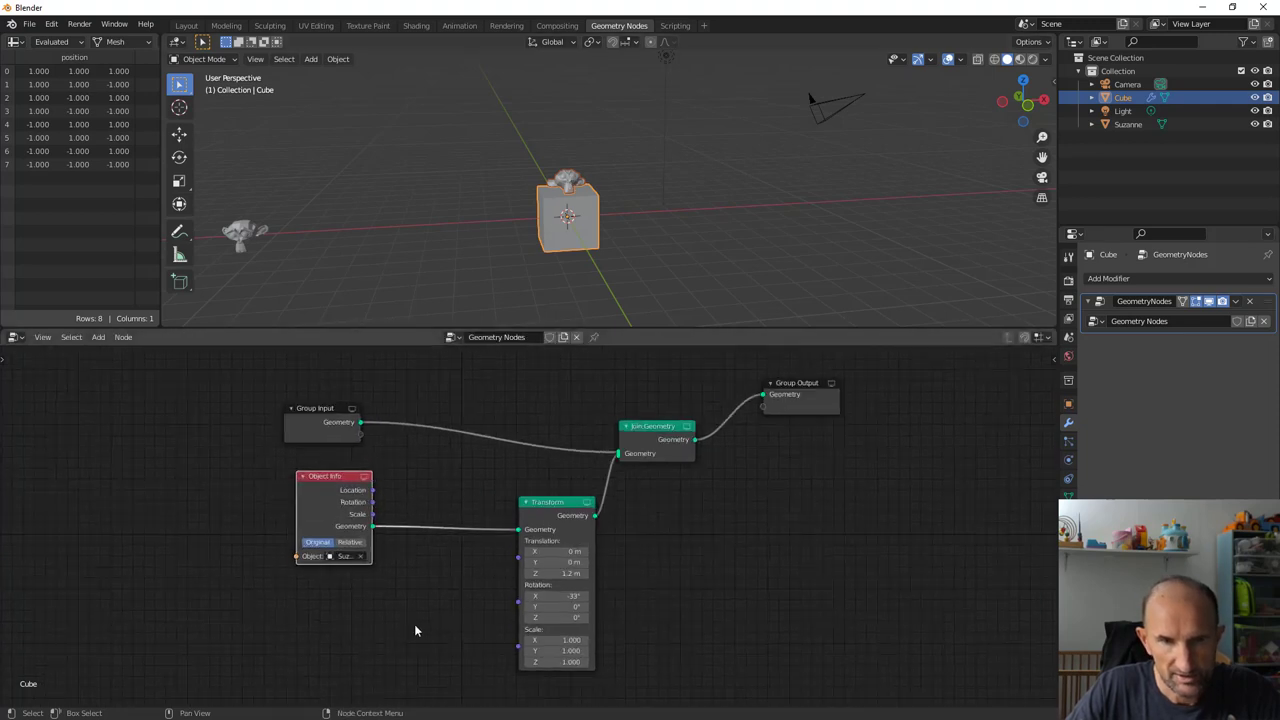
key(shift+a)
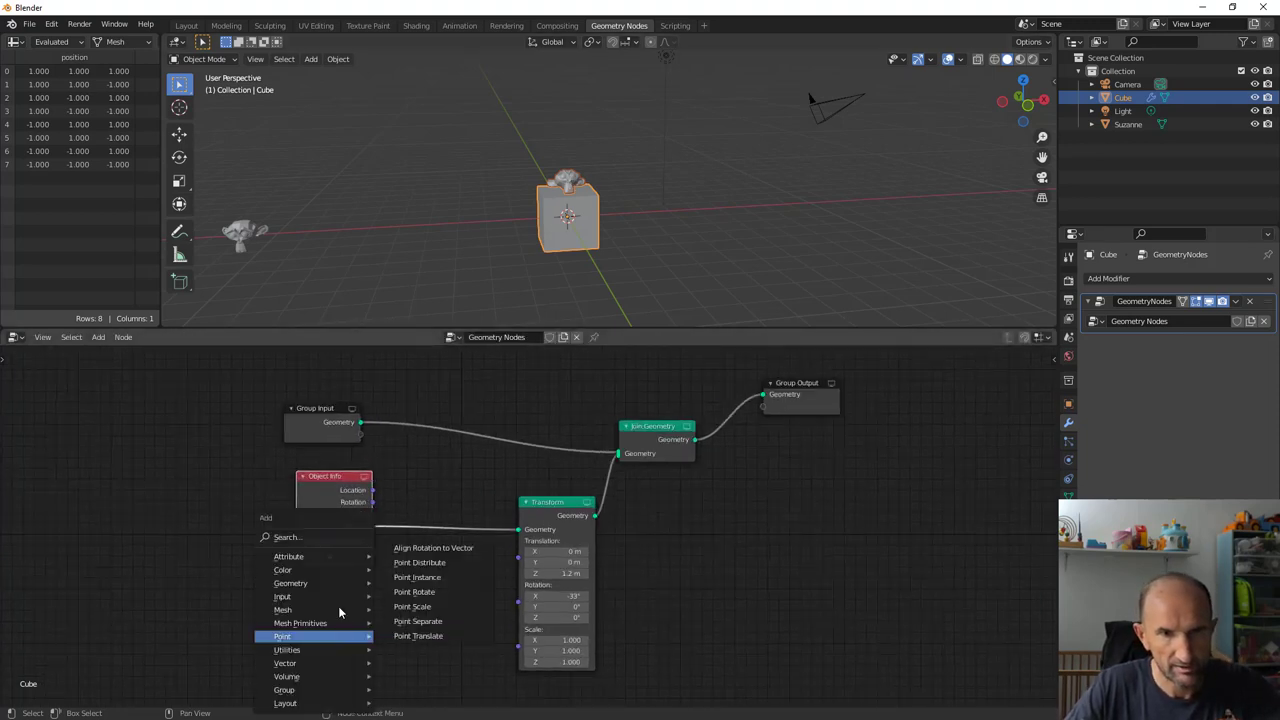
mouse_move(283, 596)
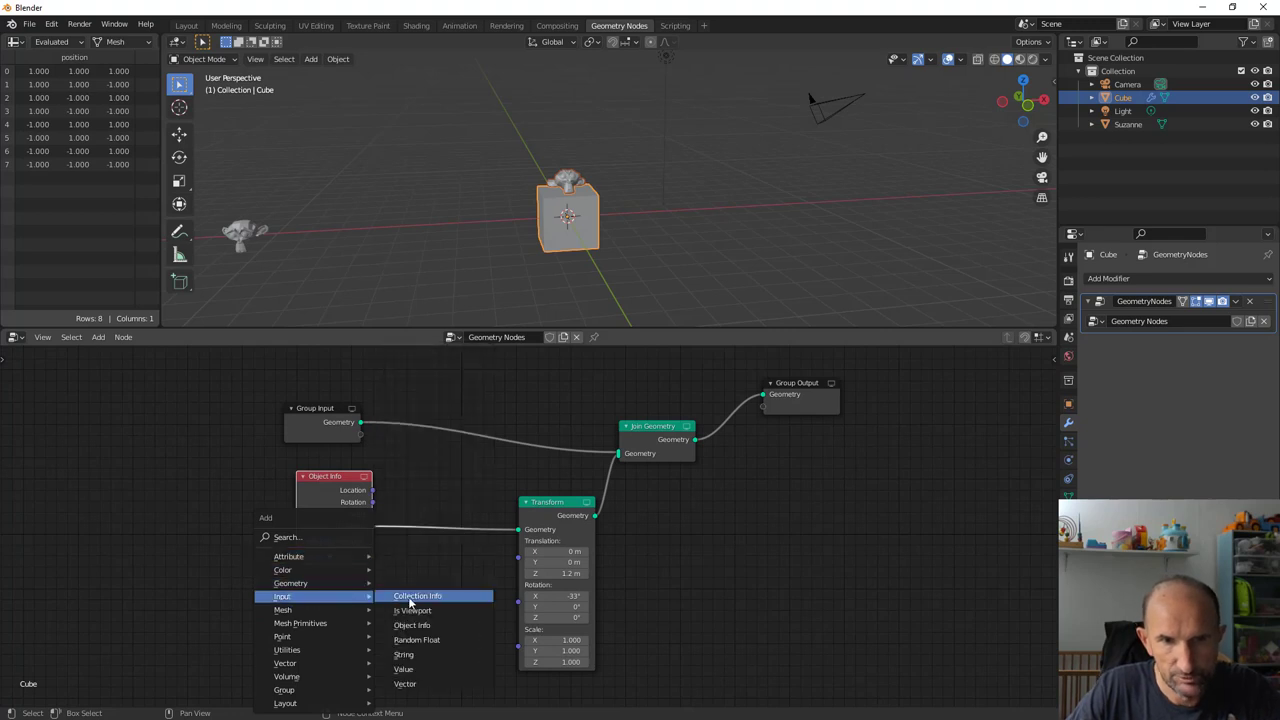
click(414, 671)
click(301, 600)
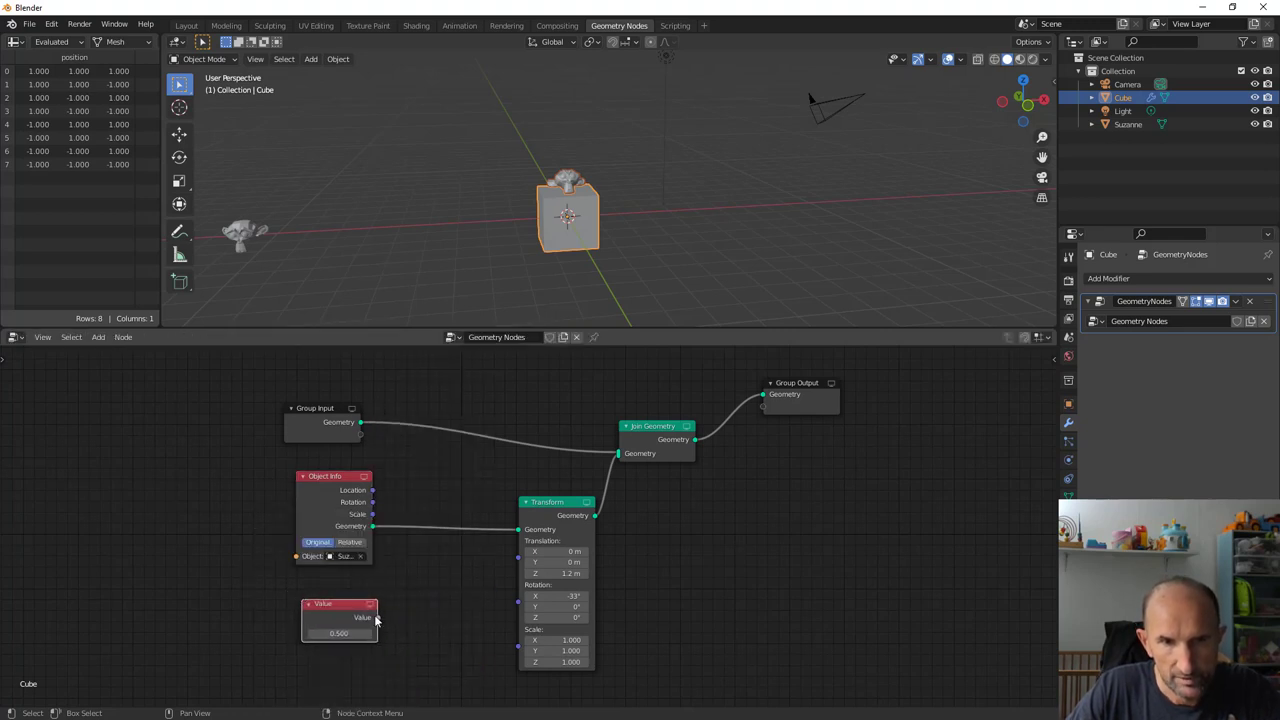
drag(490, 646, 518, 629)
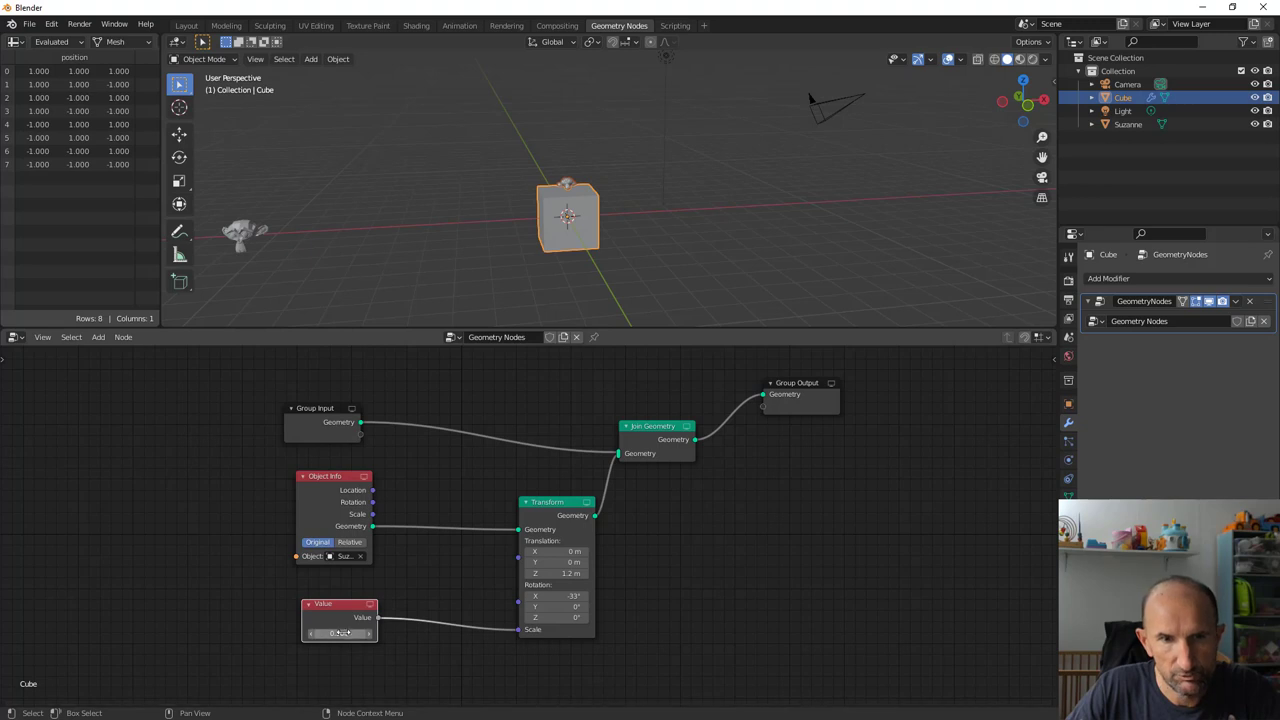
drag(340, 633, 368, 634)
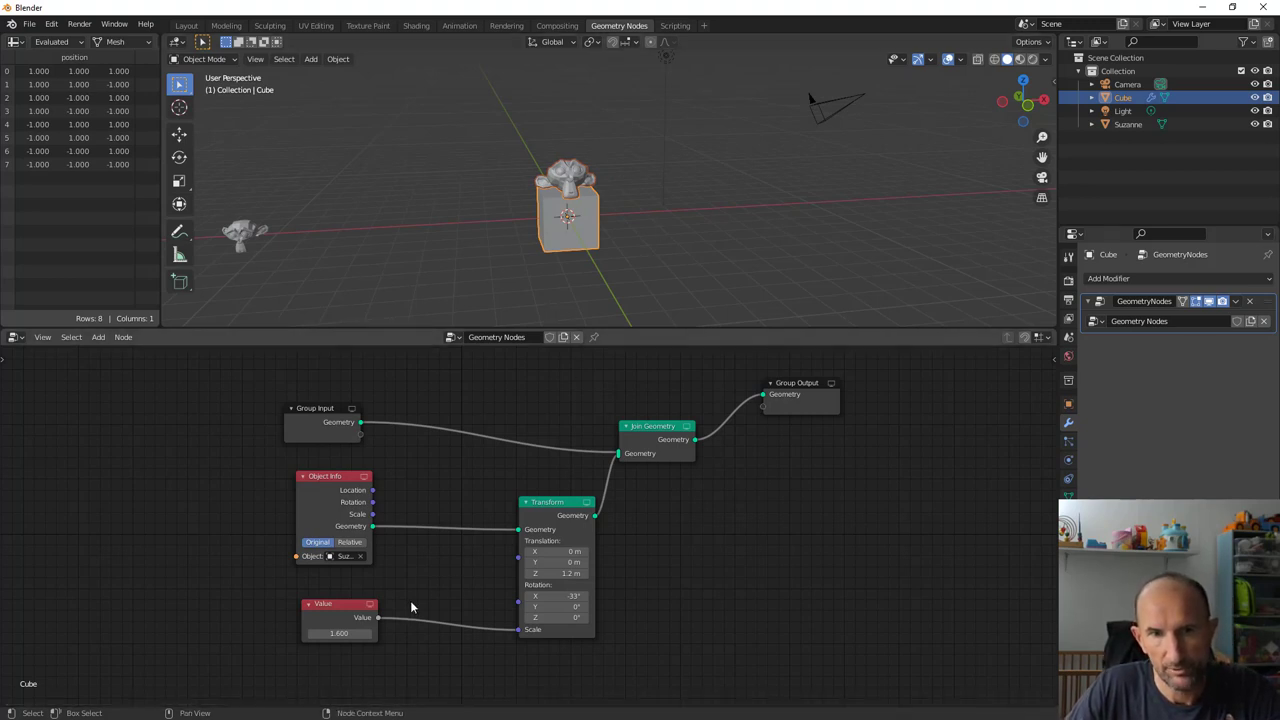
key(x)
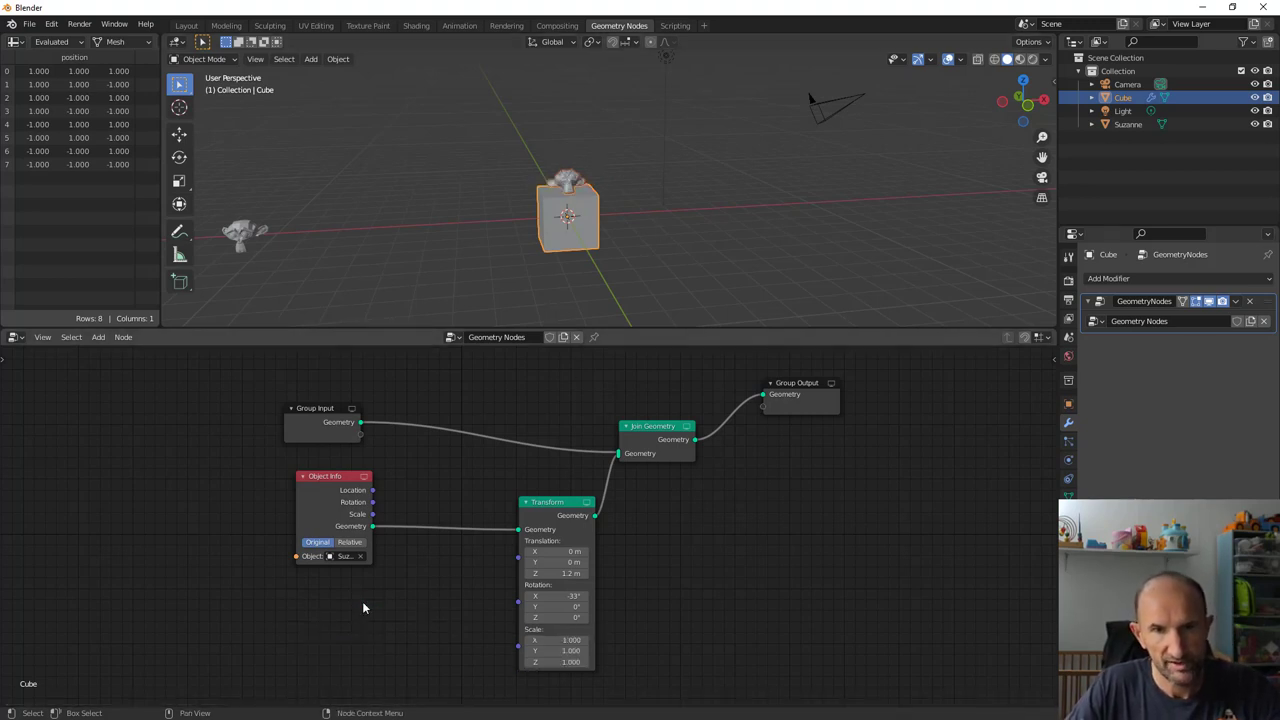
Step: Add a second Object Info node below the first one
key(shift+a)
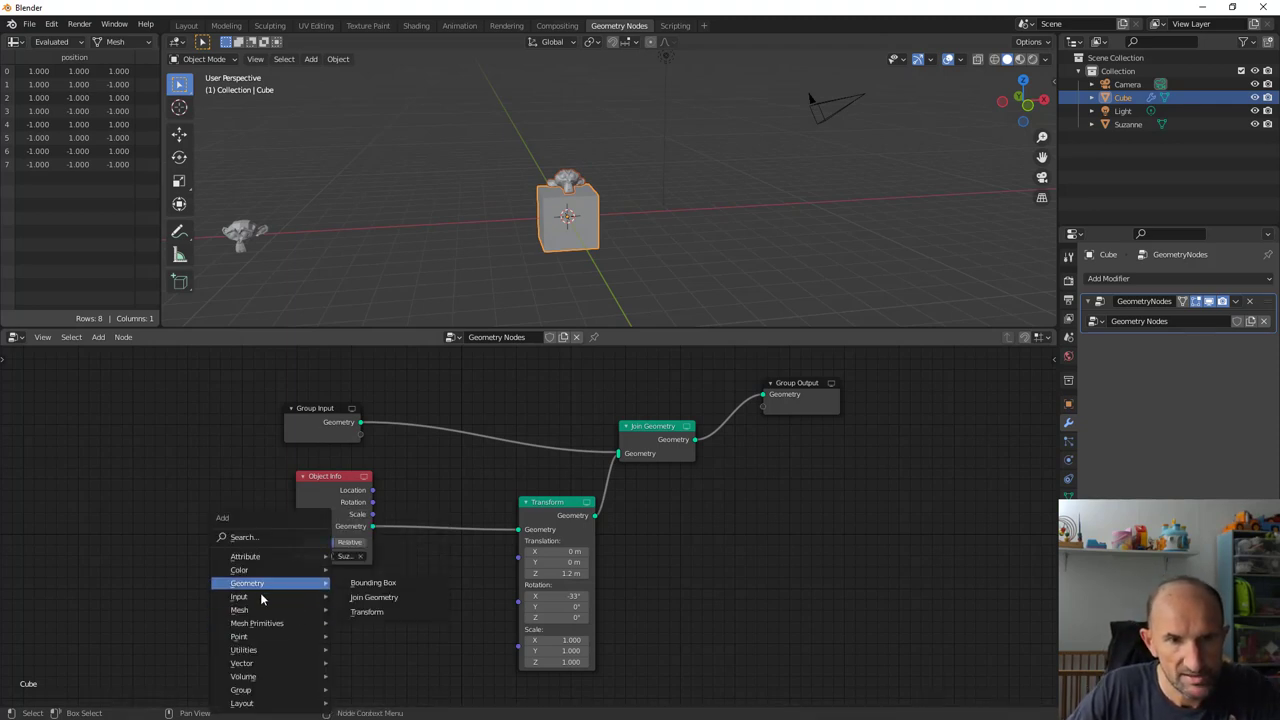
mouse_move(240, 597)
click(380, 632)
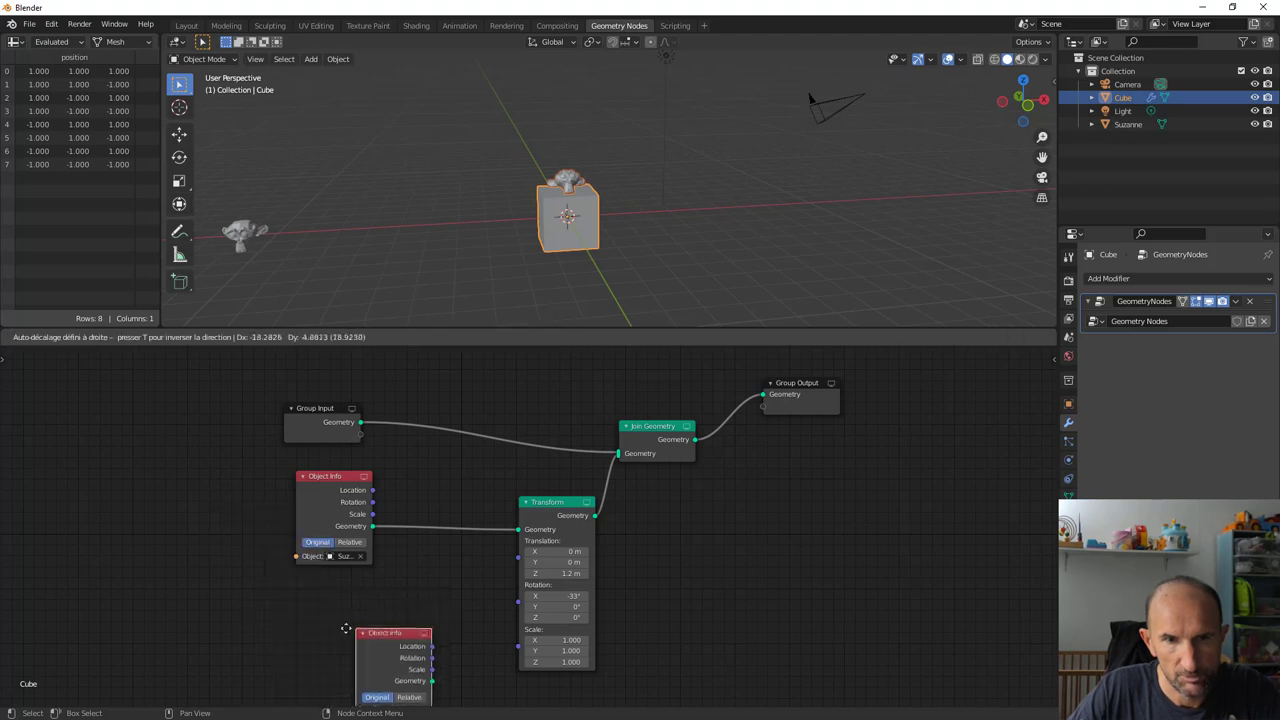
click(296, 595)
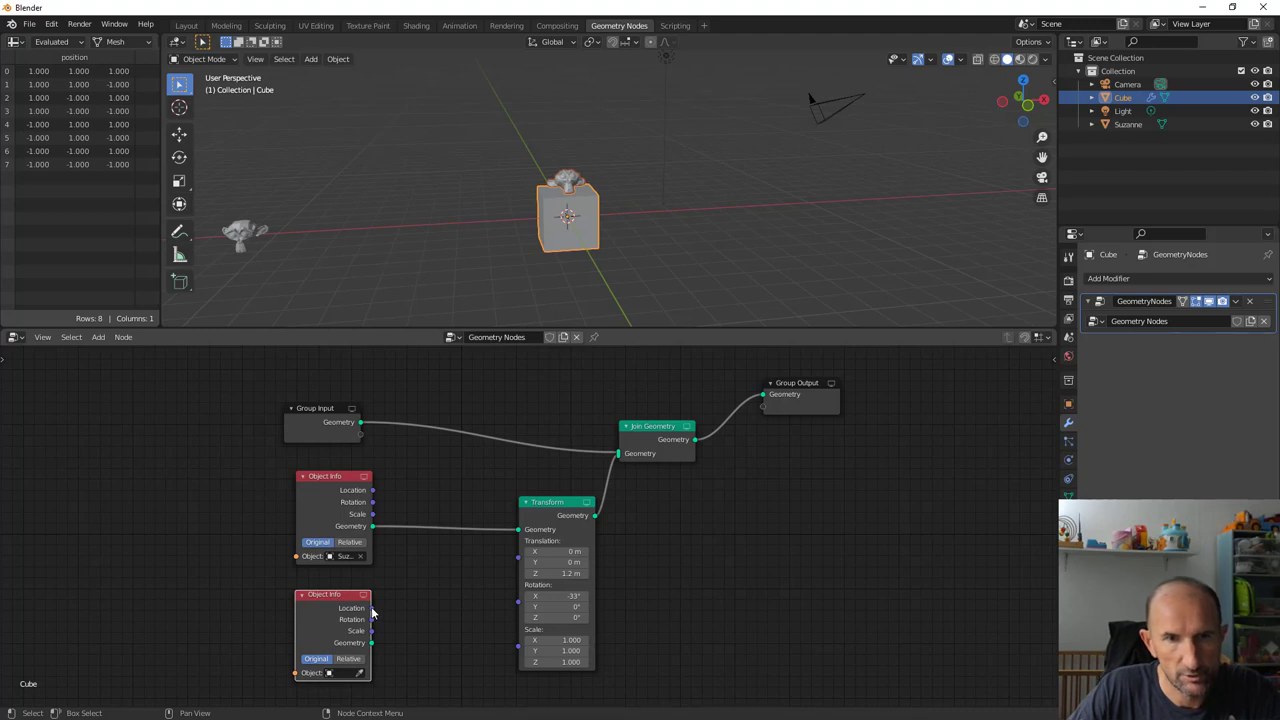
Step: Switch to front orthographic view, framed on the cube and Suzanne
middle_drag(570, 280, 596, 231)
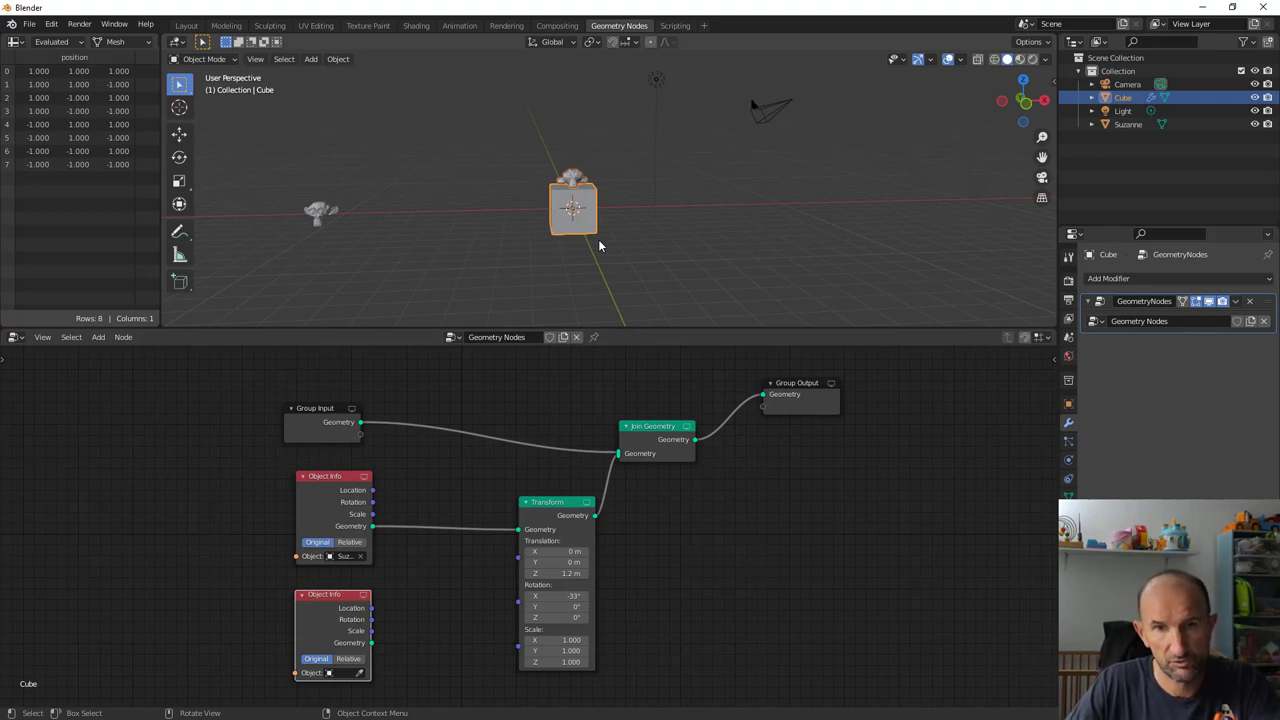
key(KP_1)
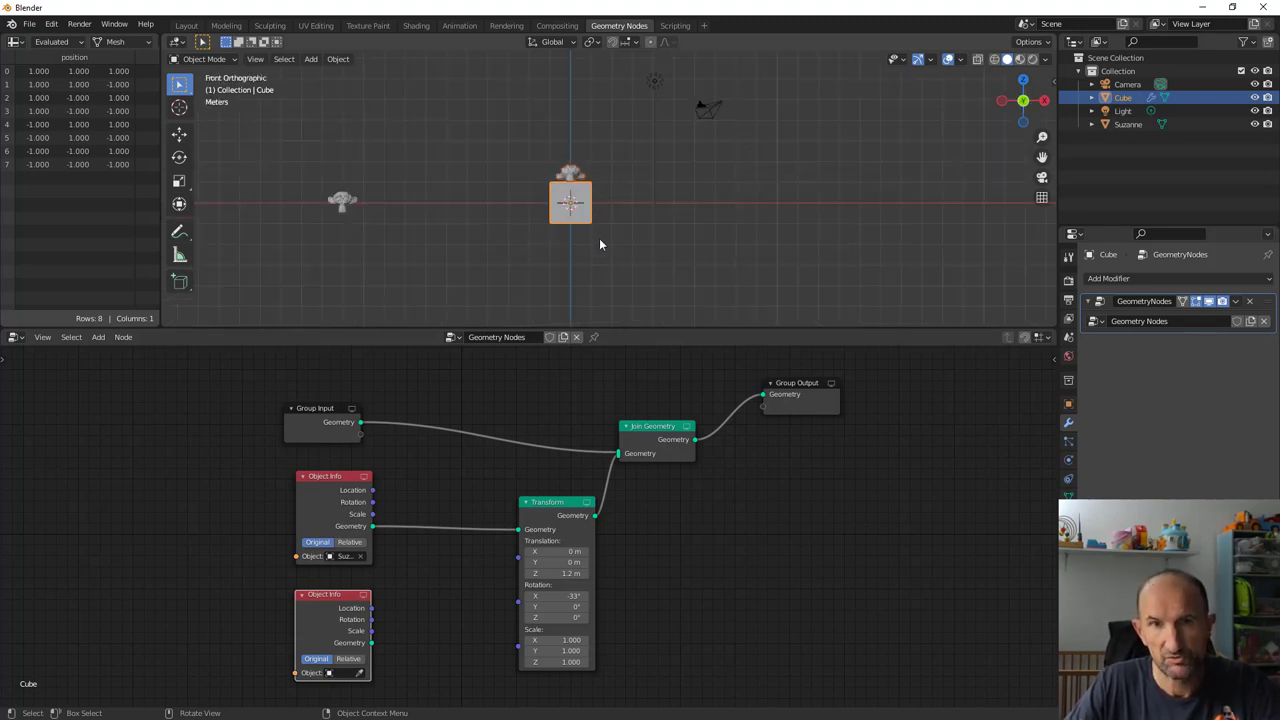
shift+middle_drag(614, 226, 623, 263)
scroll(617, 251, up, 1)
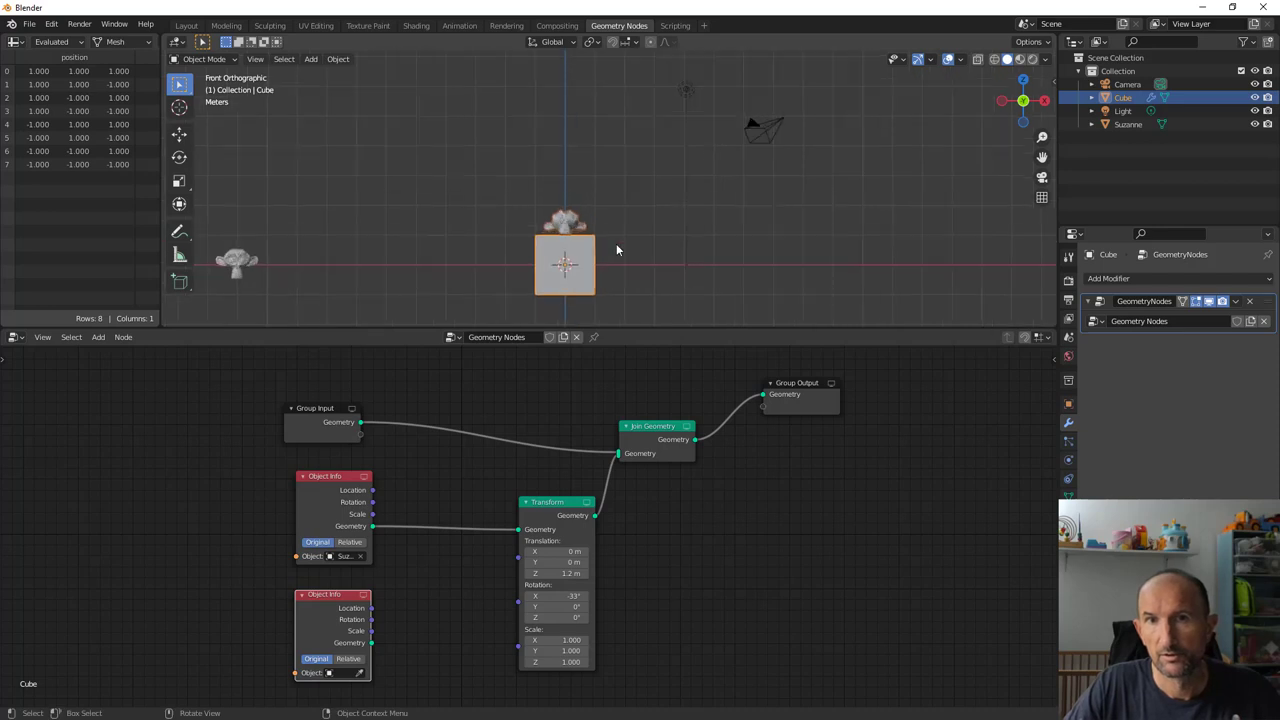
scroll(605, 250, up, 1)
key(shift+a)
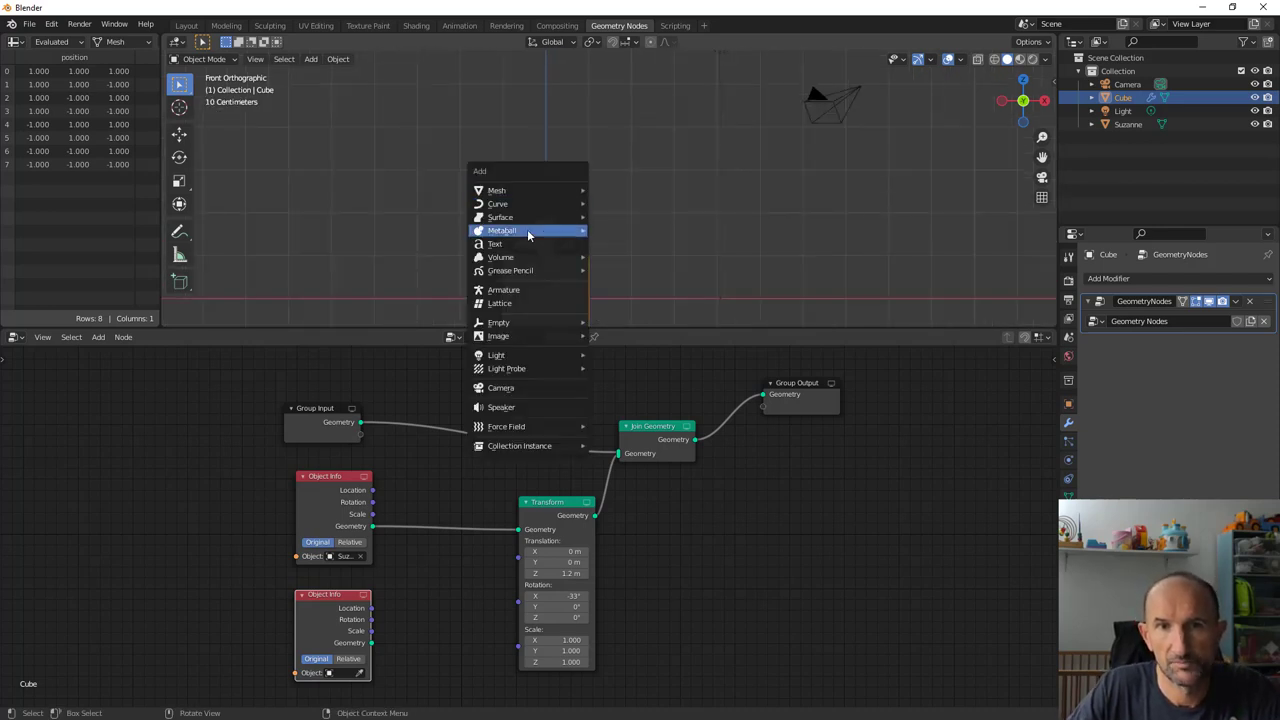
mouse_move(498, 322)
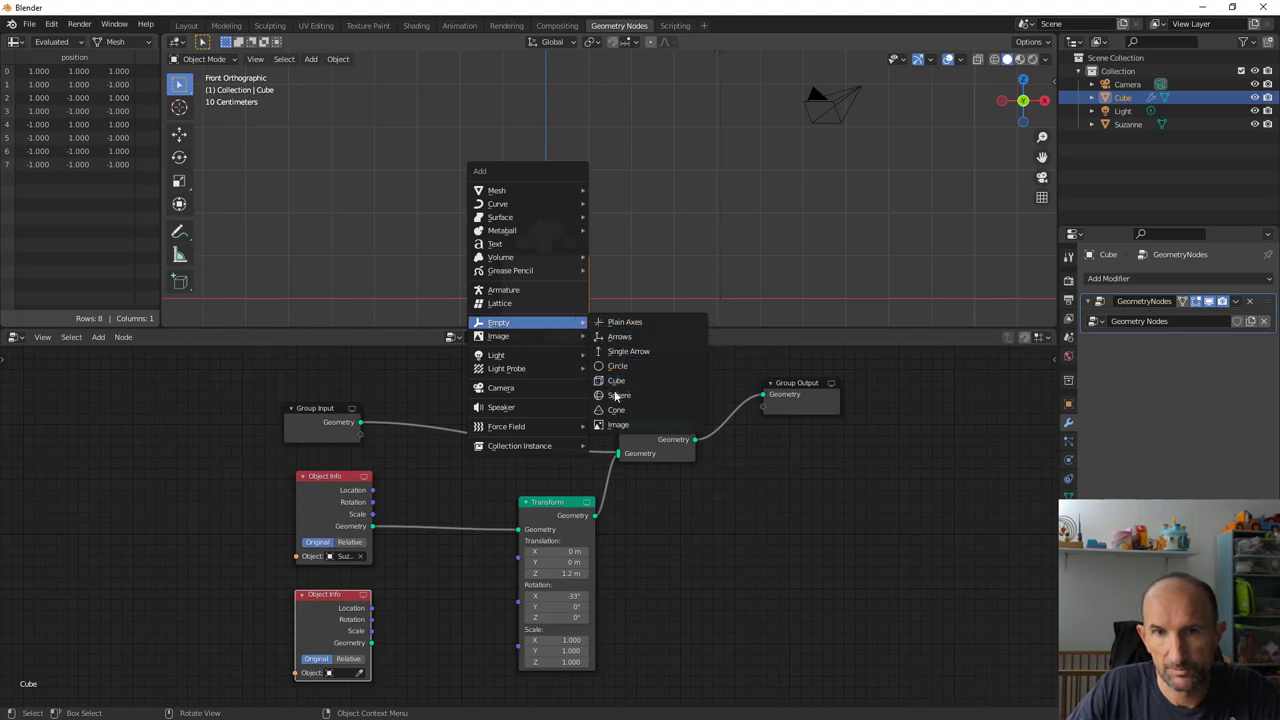
Step: Add a sphere Empty, raise it along Z to 6.0188 m, then reselect the cube
click(622, 322)
key(g)
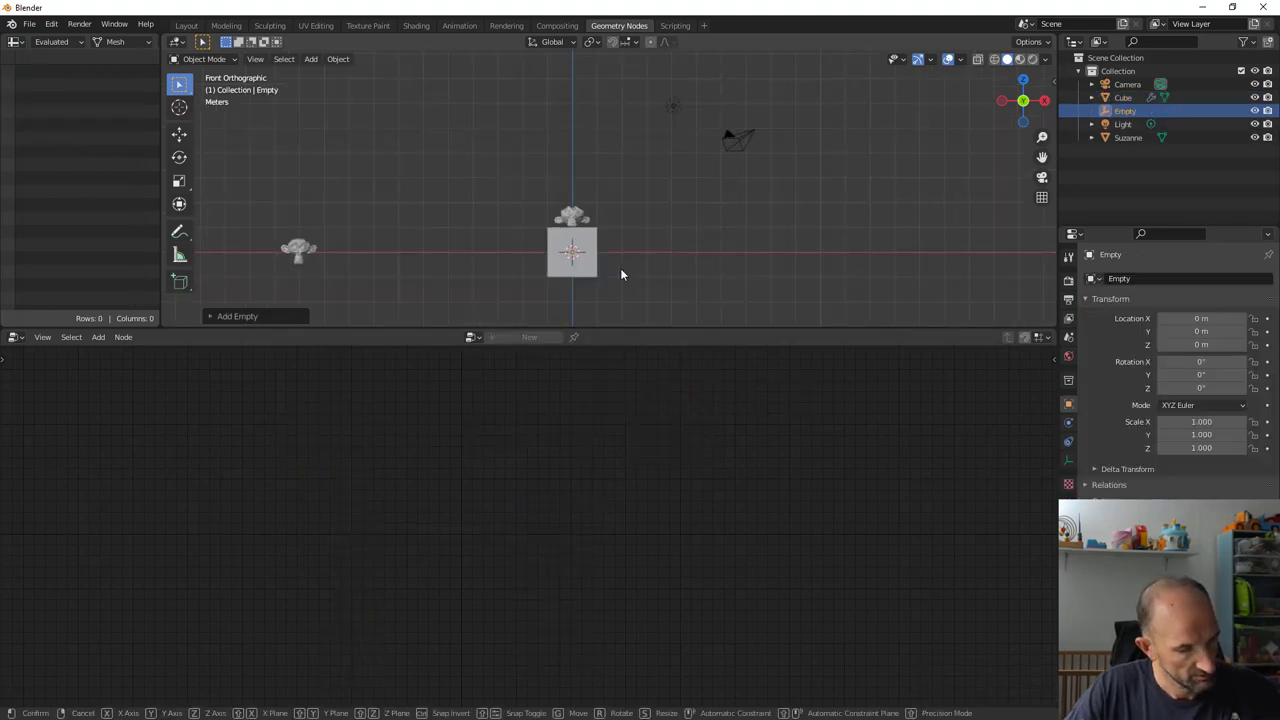
key(z)
click(631, 146)
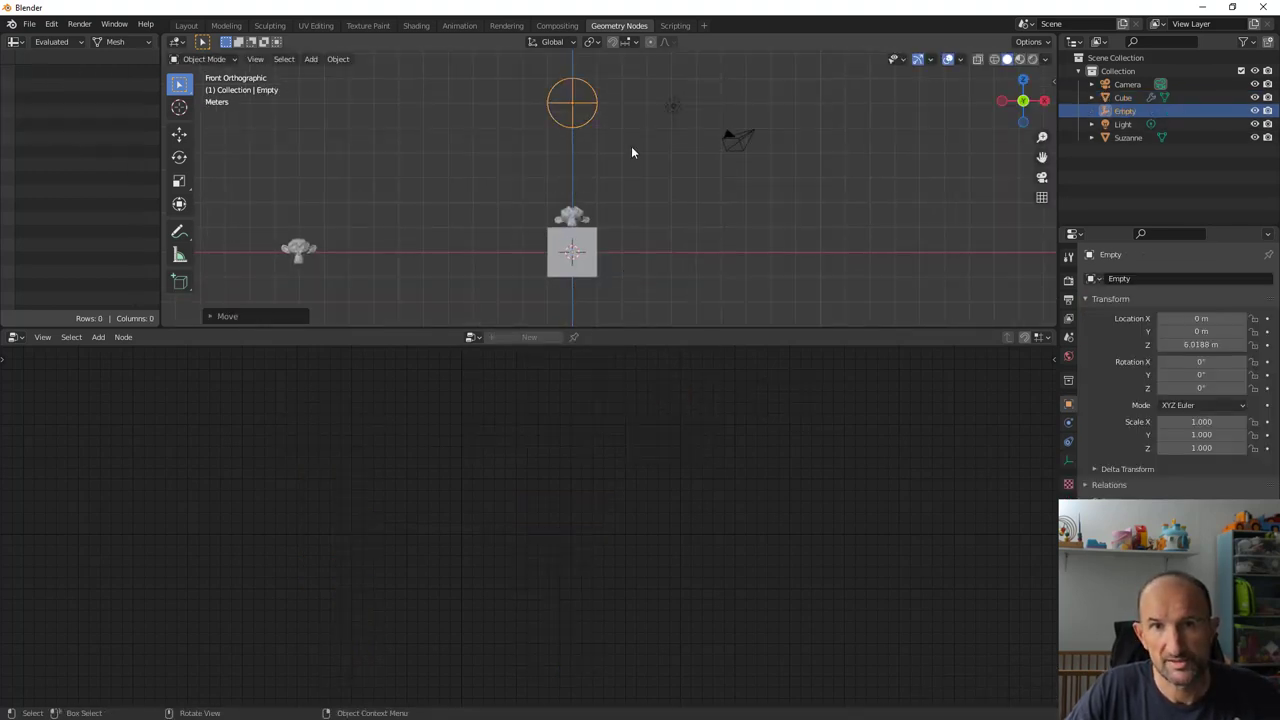
mouse_move(631, 146)
middle_down()
mouse_move(651, 172)
mouse_move(598, 264)
middle_up()
click(598, 264)
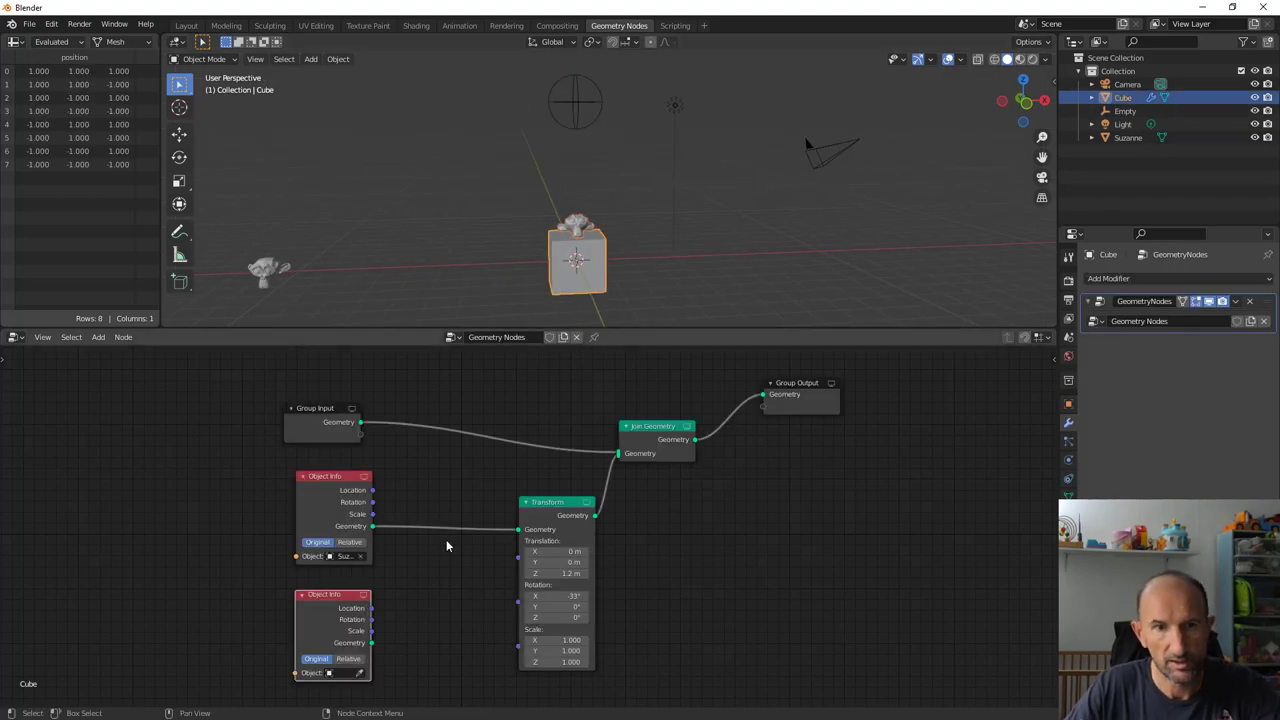
Step: Set the lower Object Info node to the Empty and wire its Scale output into the Transform's Scale
click(342, 677)
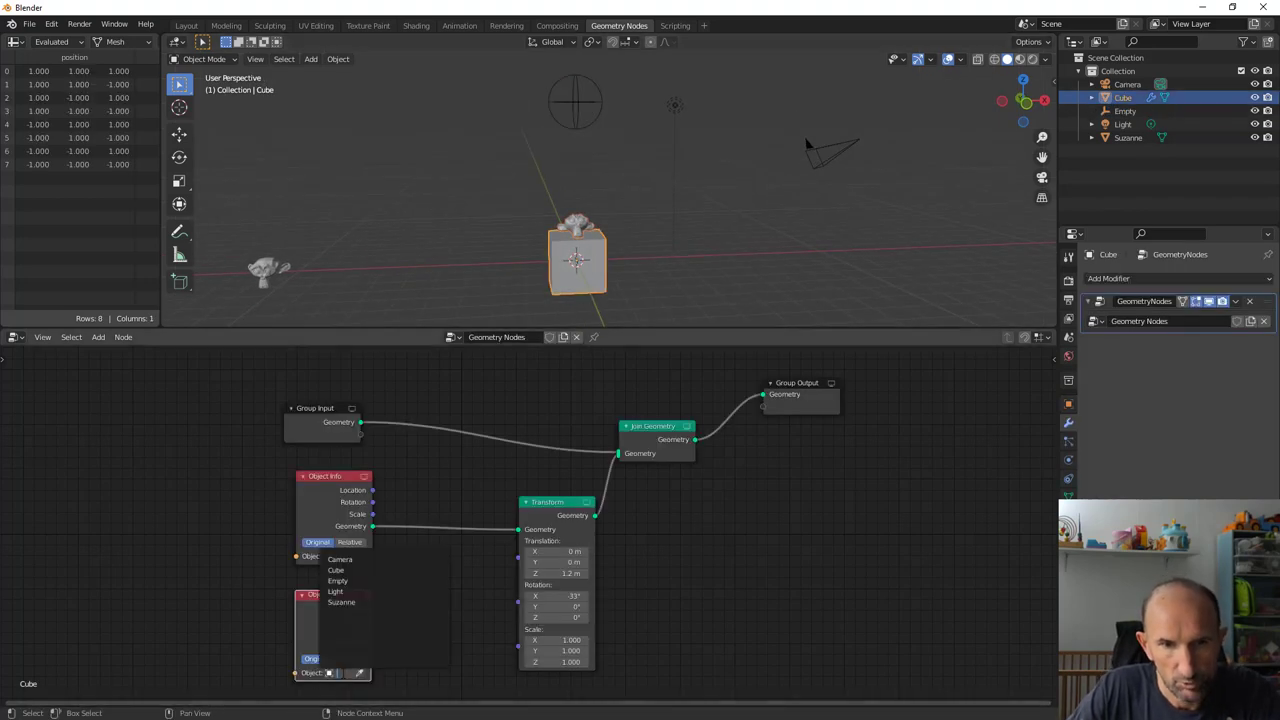
click(338, 580)
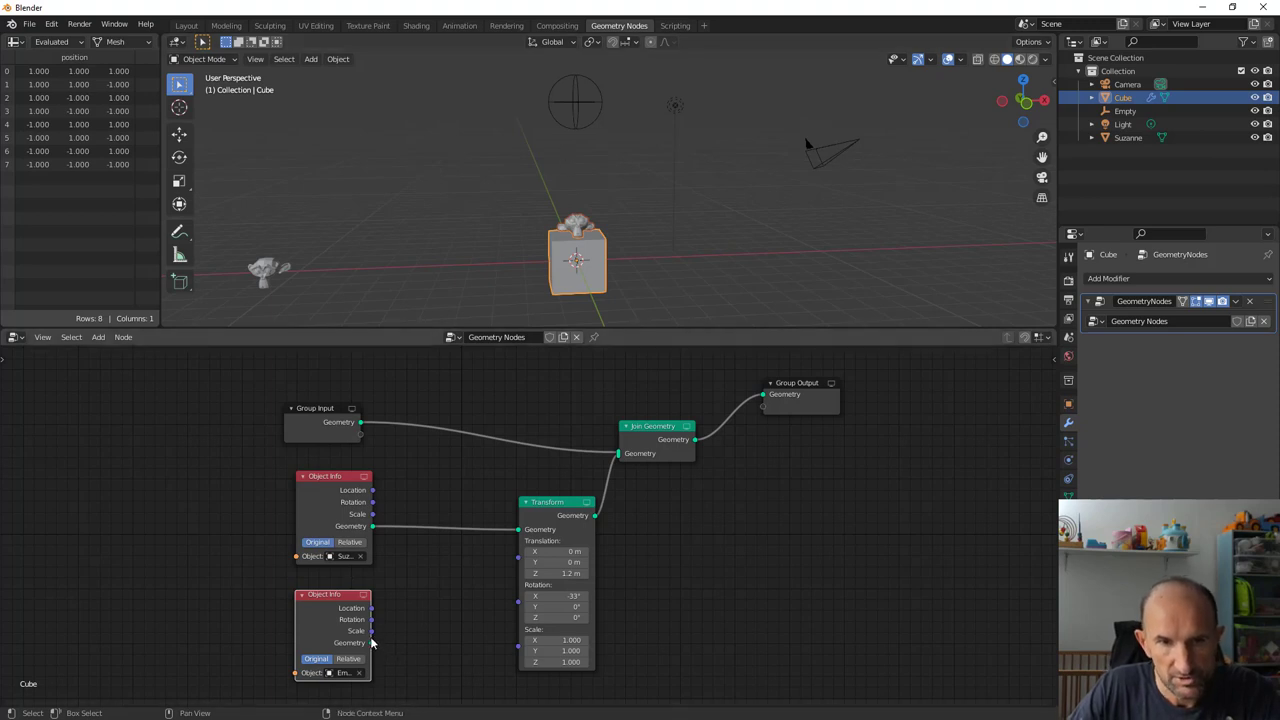
drag(371, 632, 517, 646)
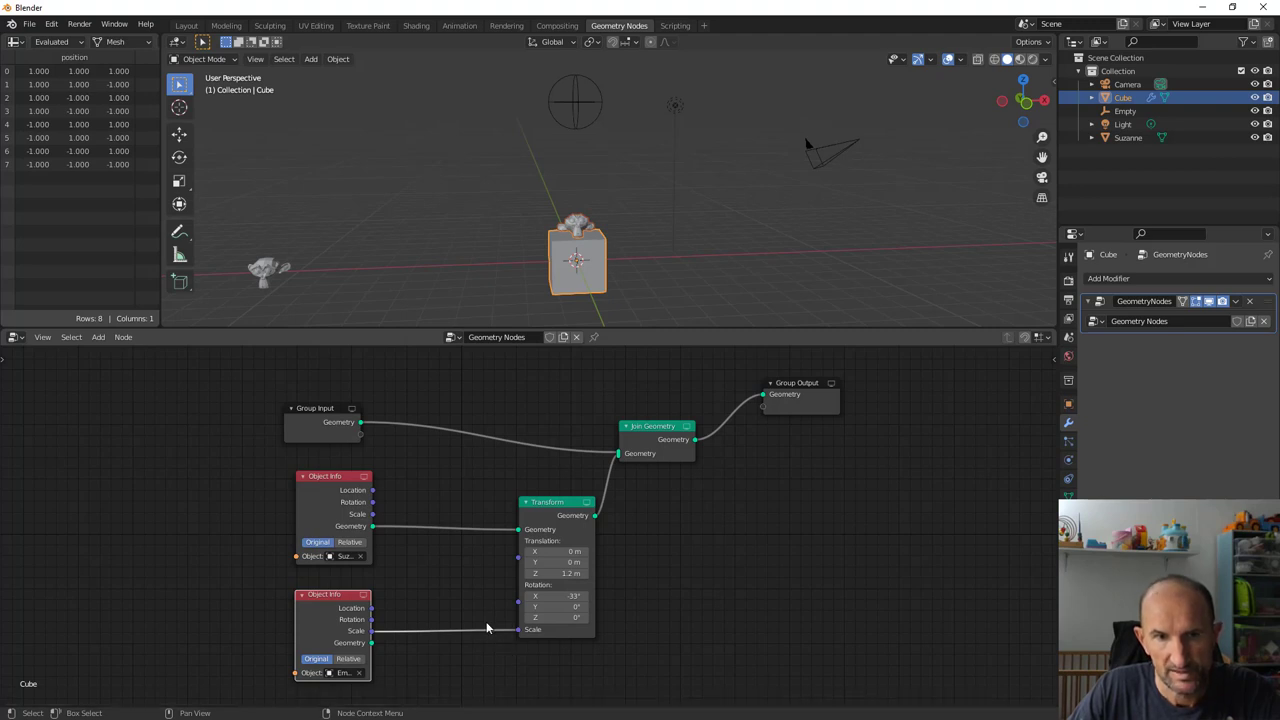
drag(329, 596, 329, 587)
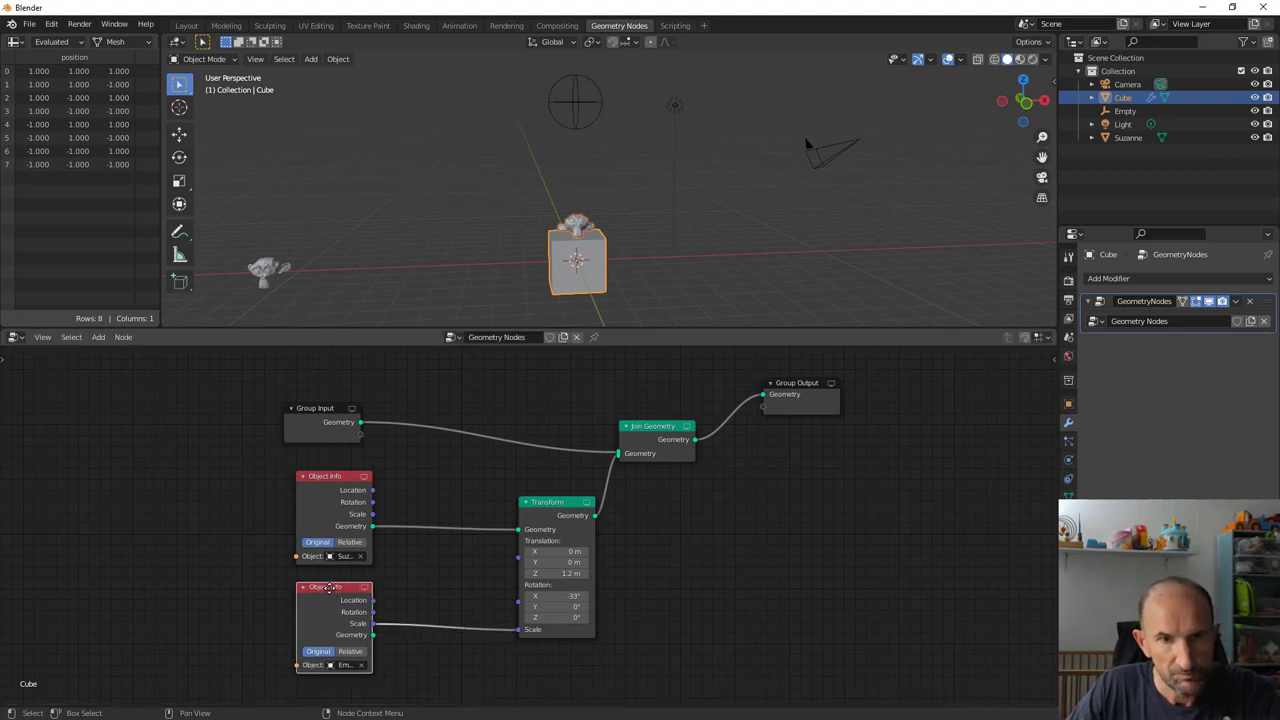
Step: Scale the Empty up to 1.491 and link its Rotation output to the Transform's Rotation
click(585, 107)
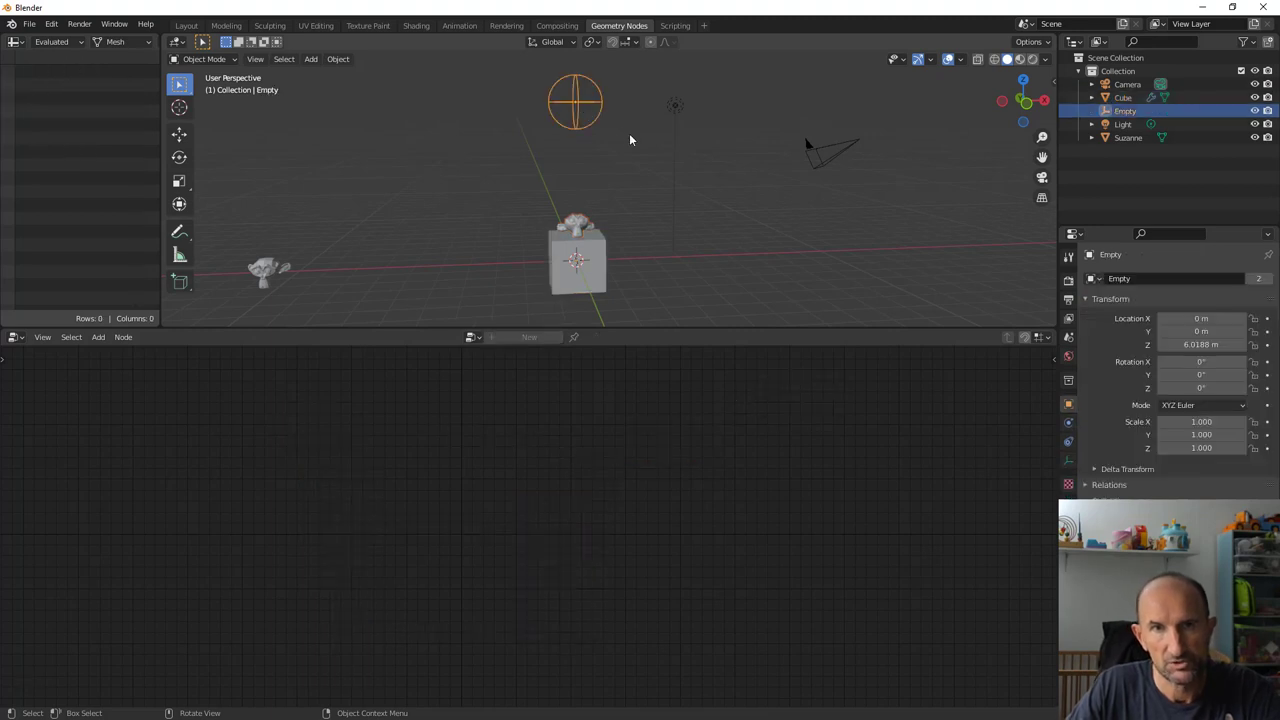
key(s)
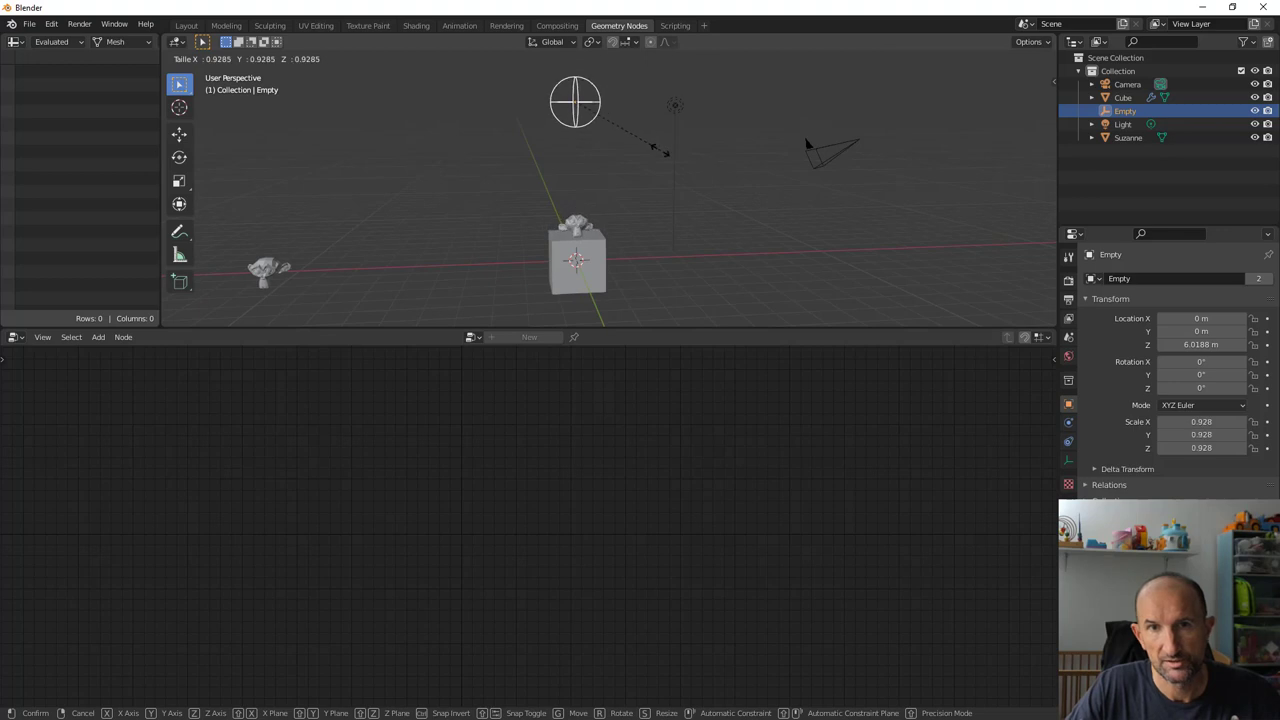
click(712, 177)
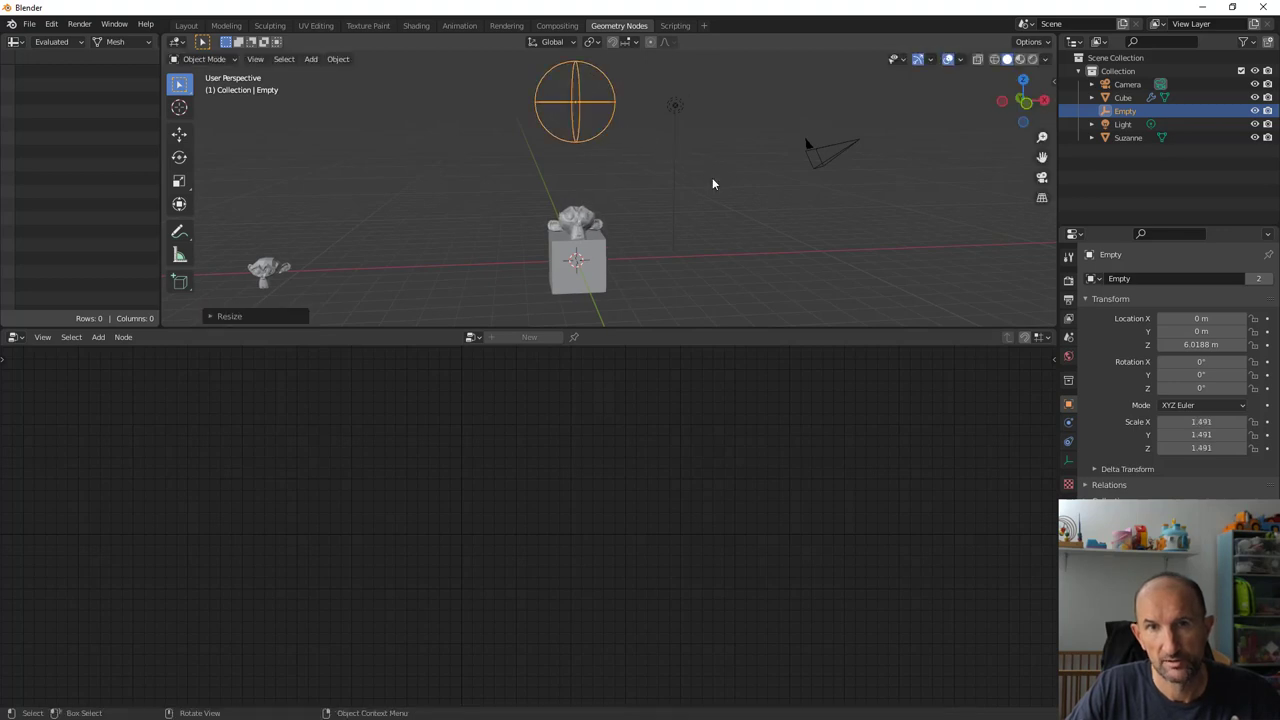
click(600, 268)
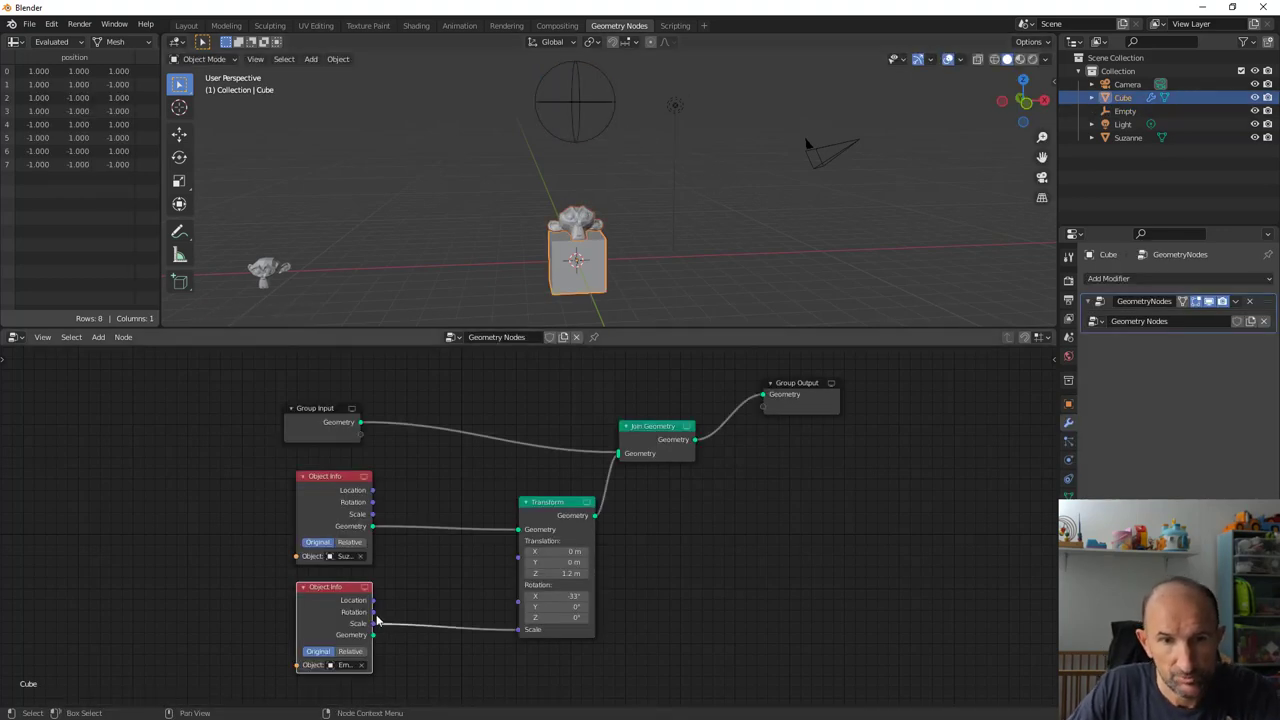
drag(373, 612, 518, 603)
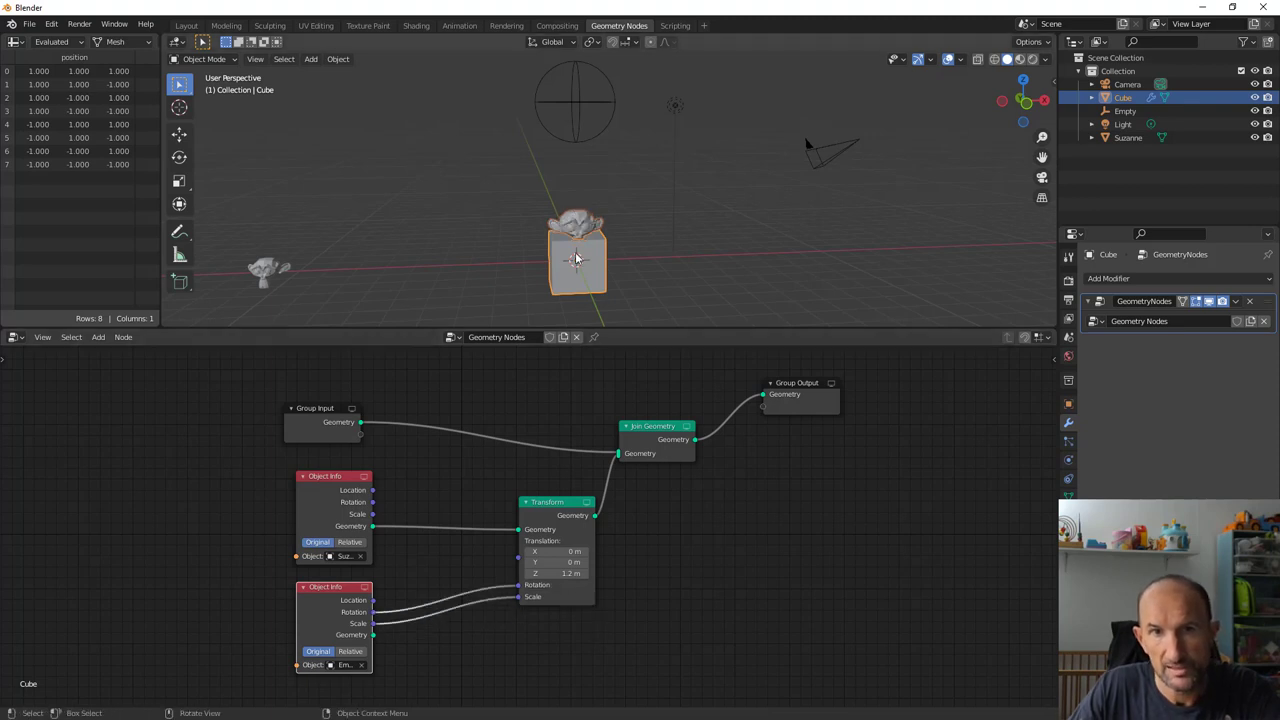
Step: Rotate the Empty to -5.94° on Z and reselect the Cube to show its node tree
click(576, 134)
key(r)
key(z)
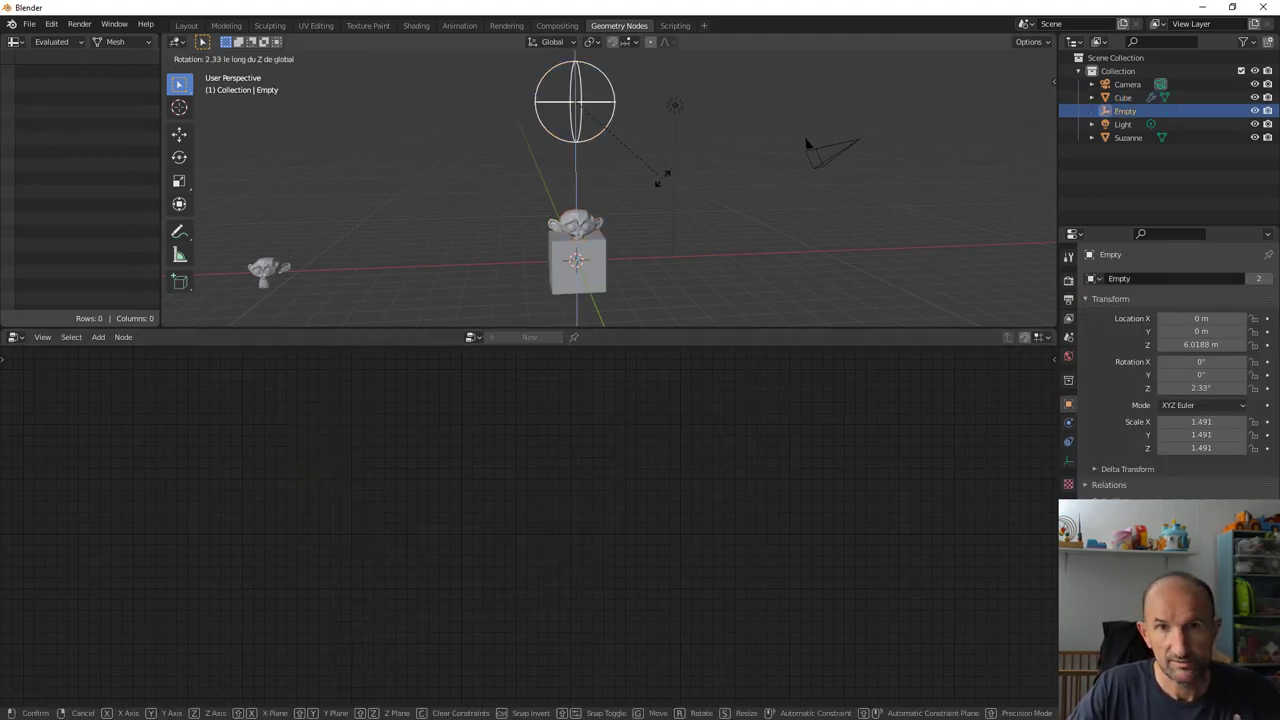
click(693, 230)
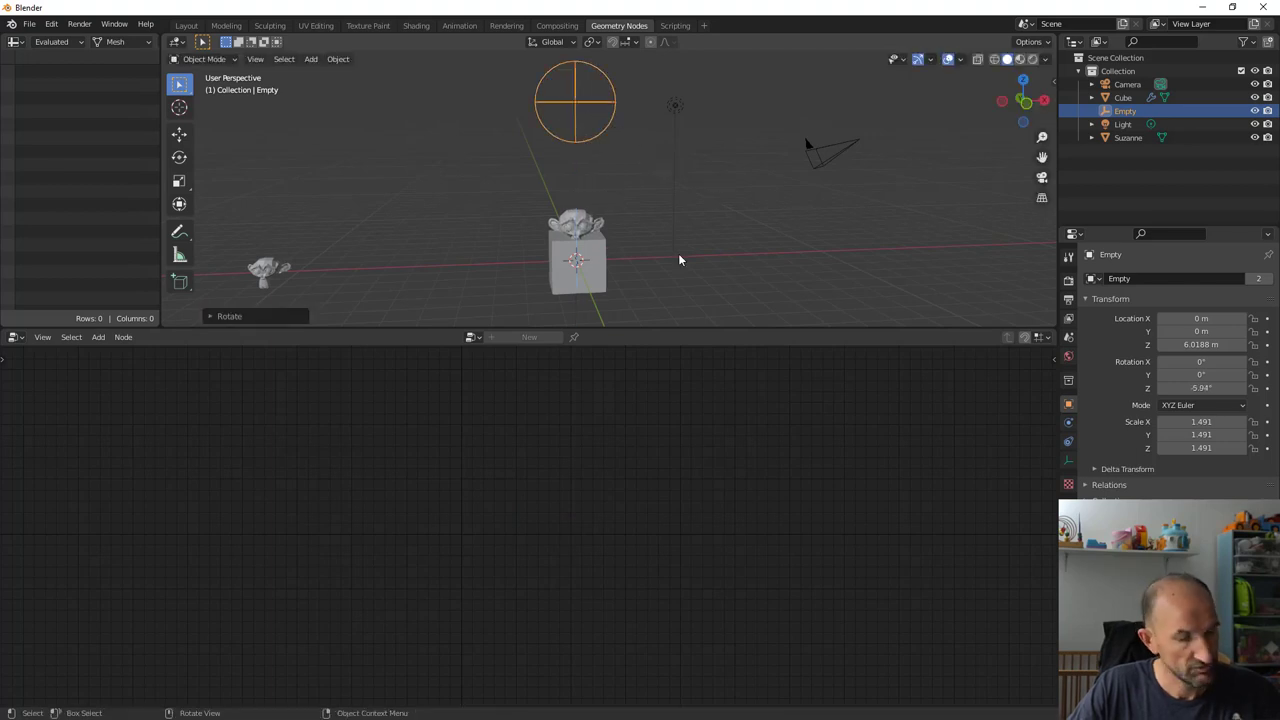
key(r)
key(Escape)
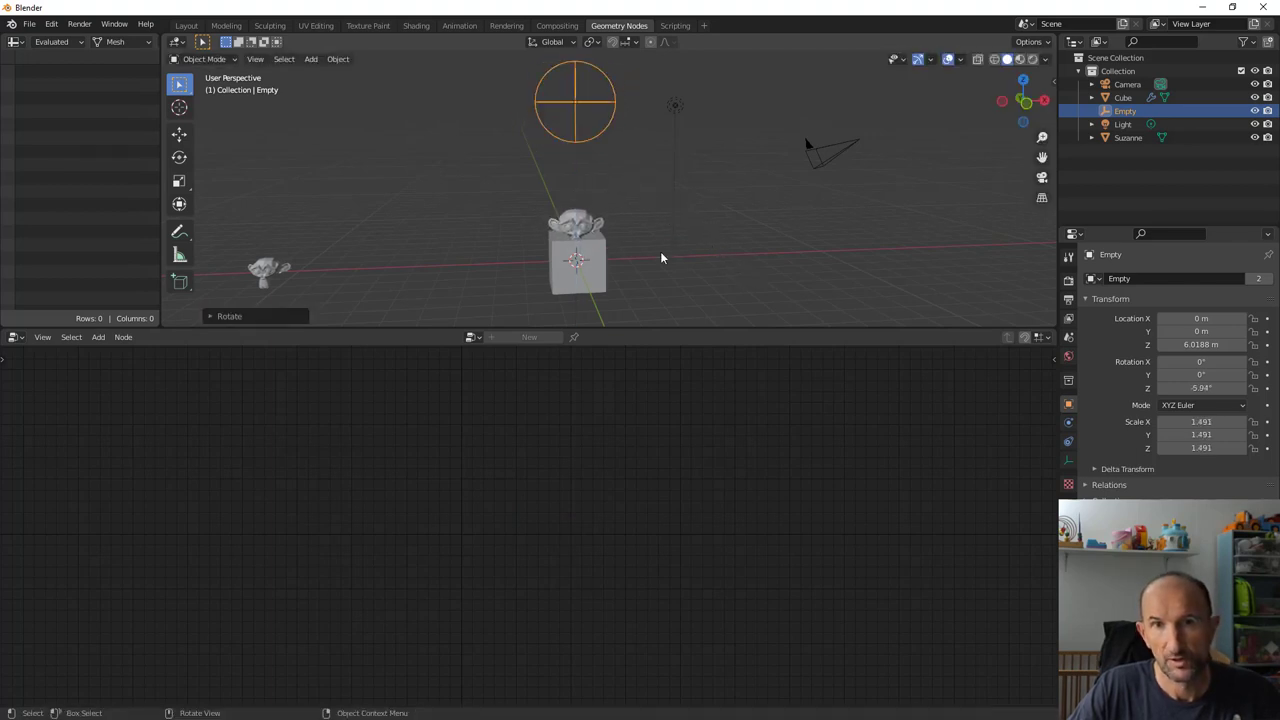
click(604, 261)
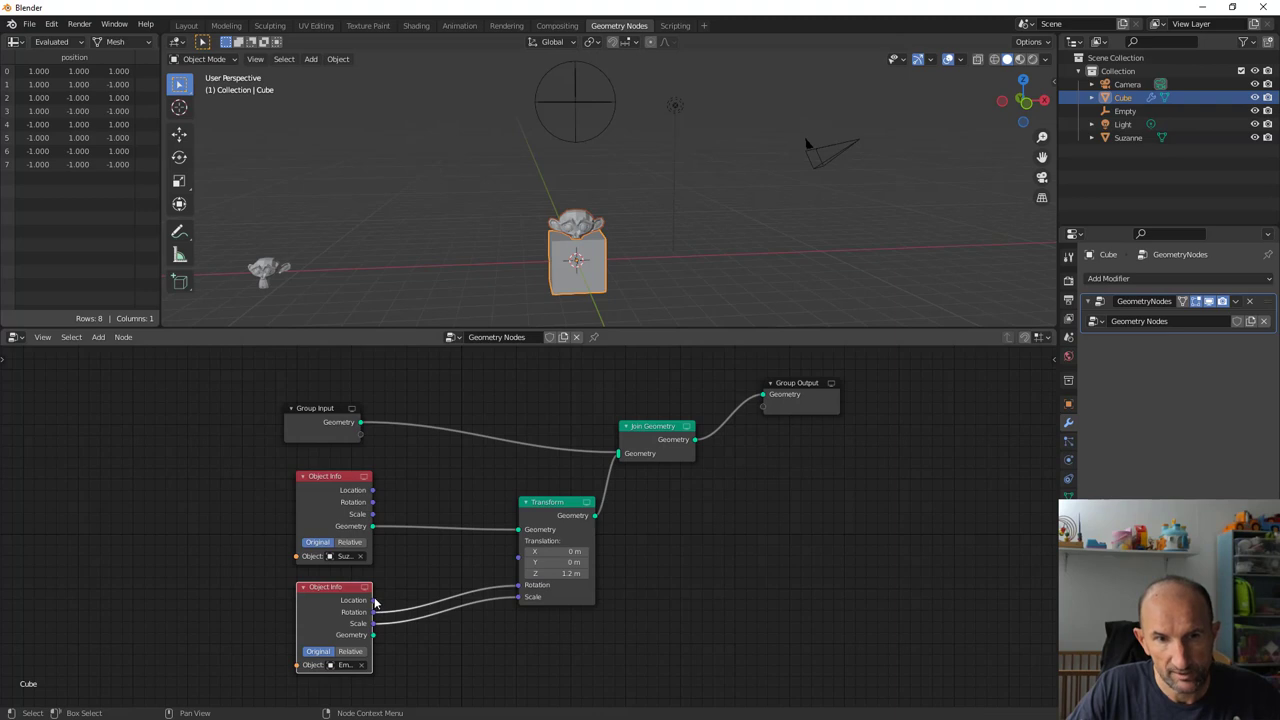
Step: Connect the Empty Object Info's Location output to the Transform node's Translation input
drag(372, 600, 518, 540)
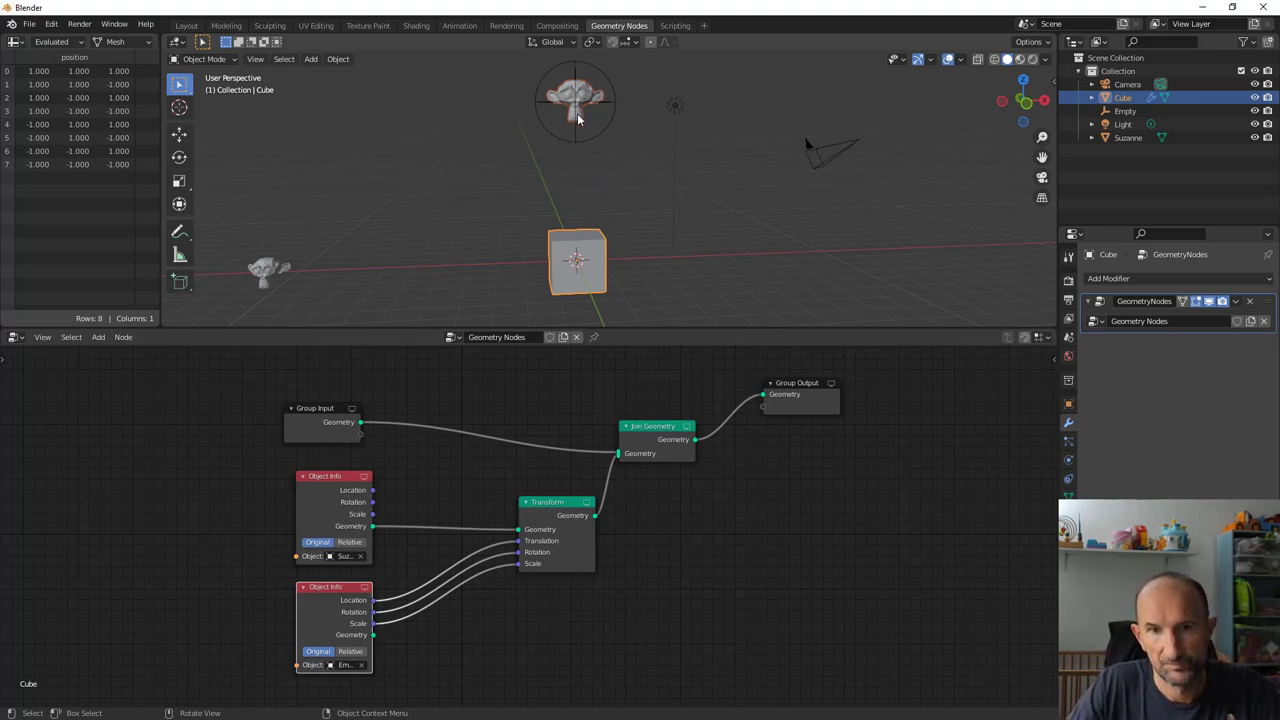
middle_drag(486, 485, 500, 468)
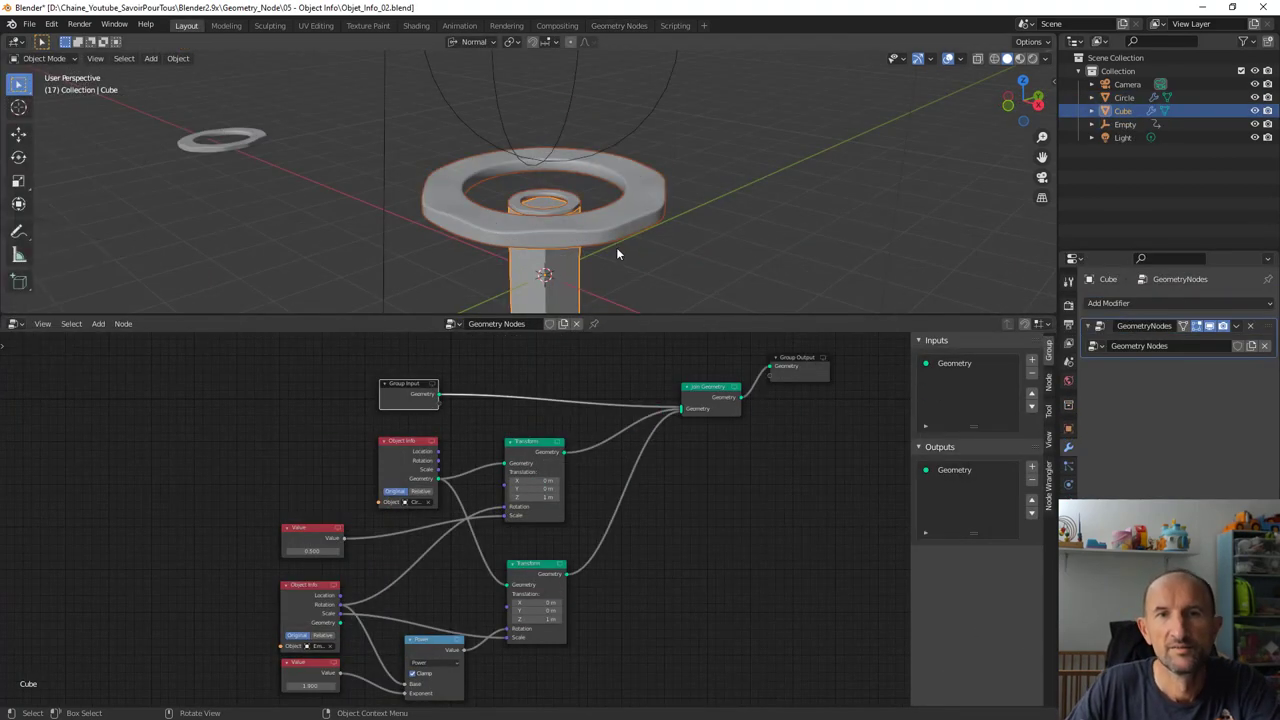
Step: Rotate the Empty to 622° on Z so the ring turns above the pillar
middle_drag(606, 251, 581, 176)
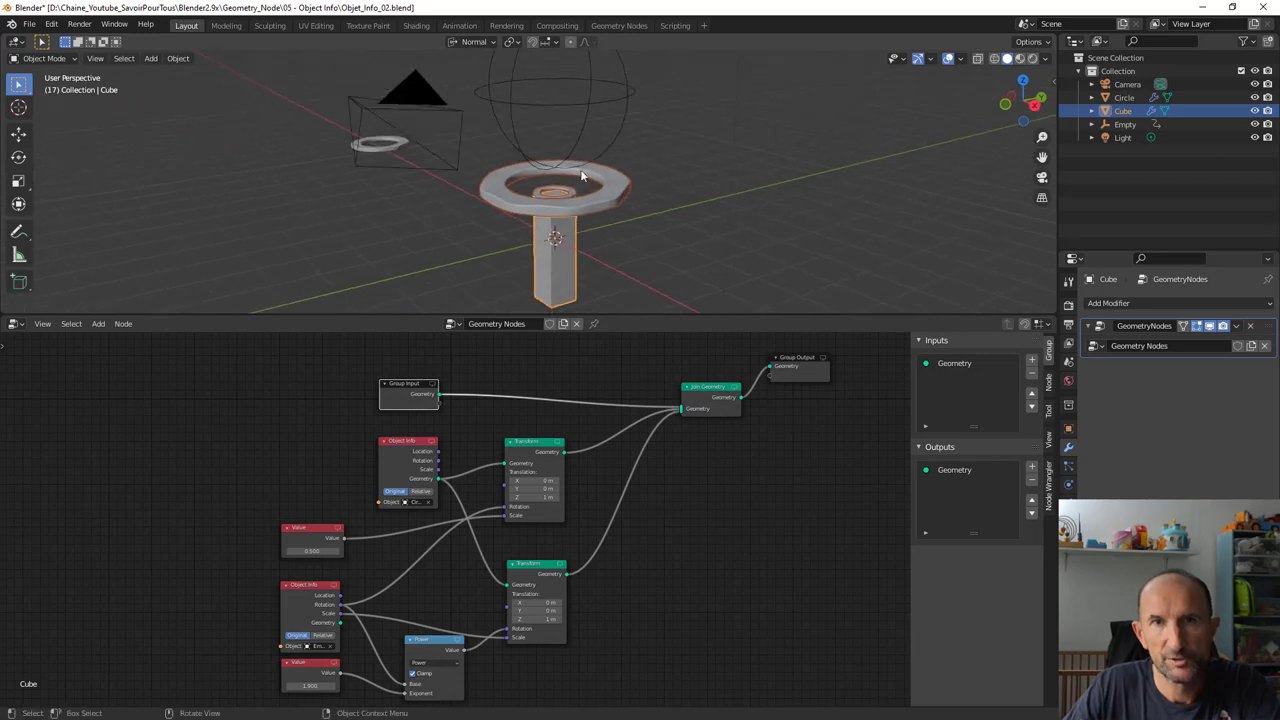
middle_drag(566, 259, 558, 208)
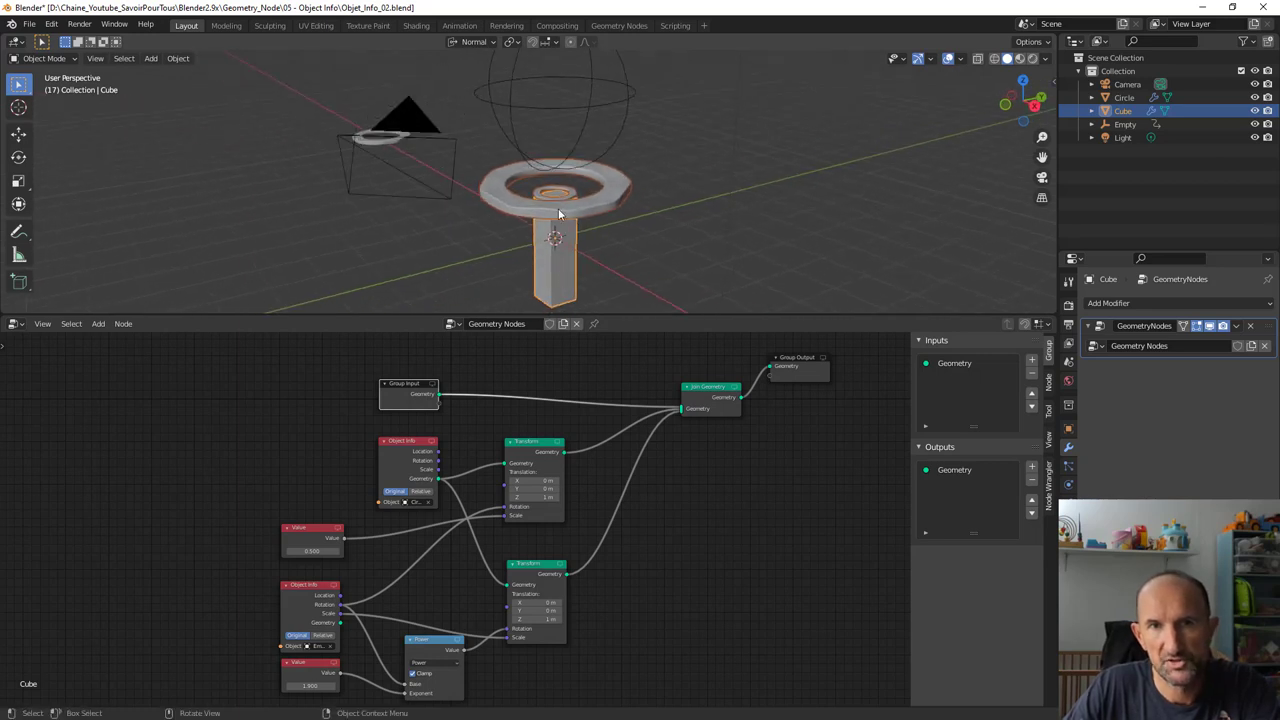
scroll(568, 194, up, 5)
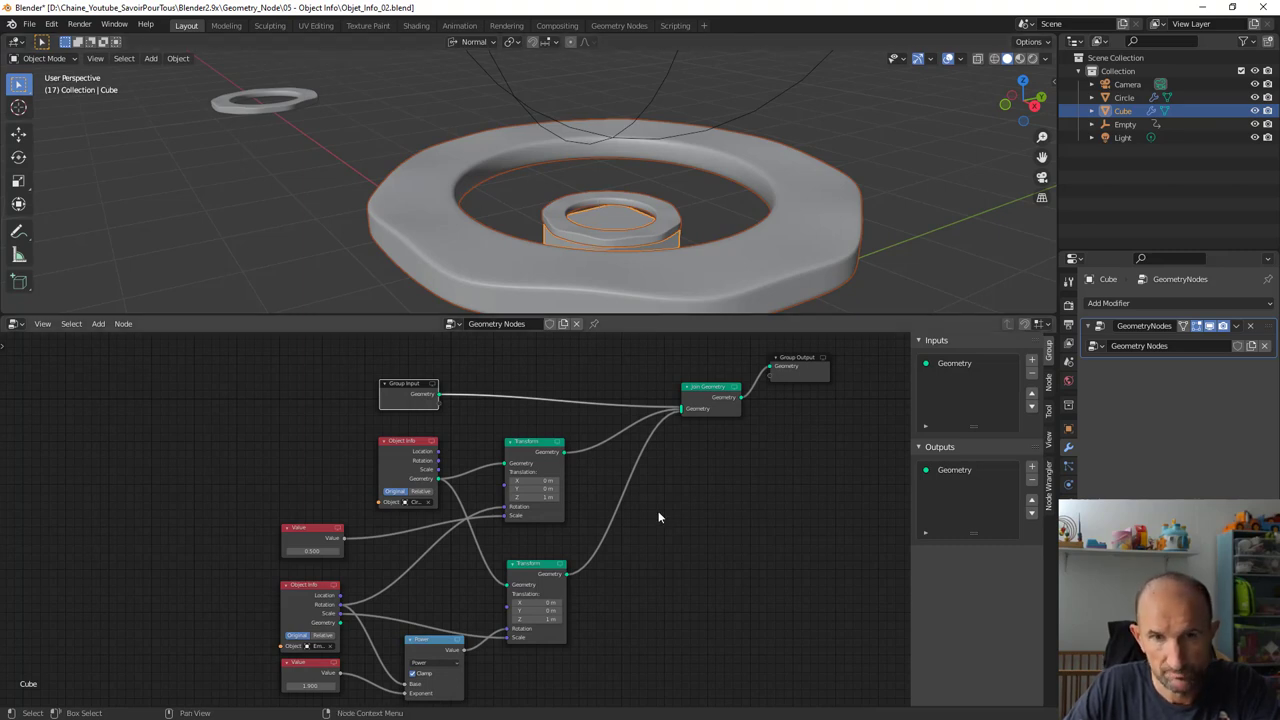
middle_drag(657, 514, 583, 556)
scroll(648, 106, down, 3)
scroll(636, 143, down, 2)
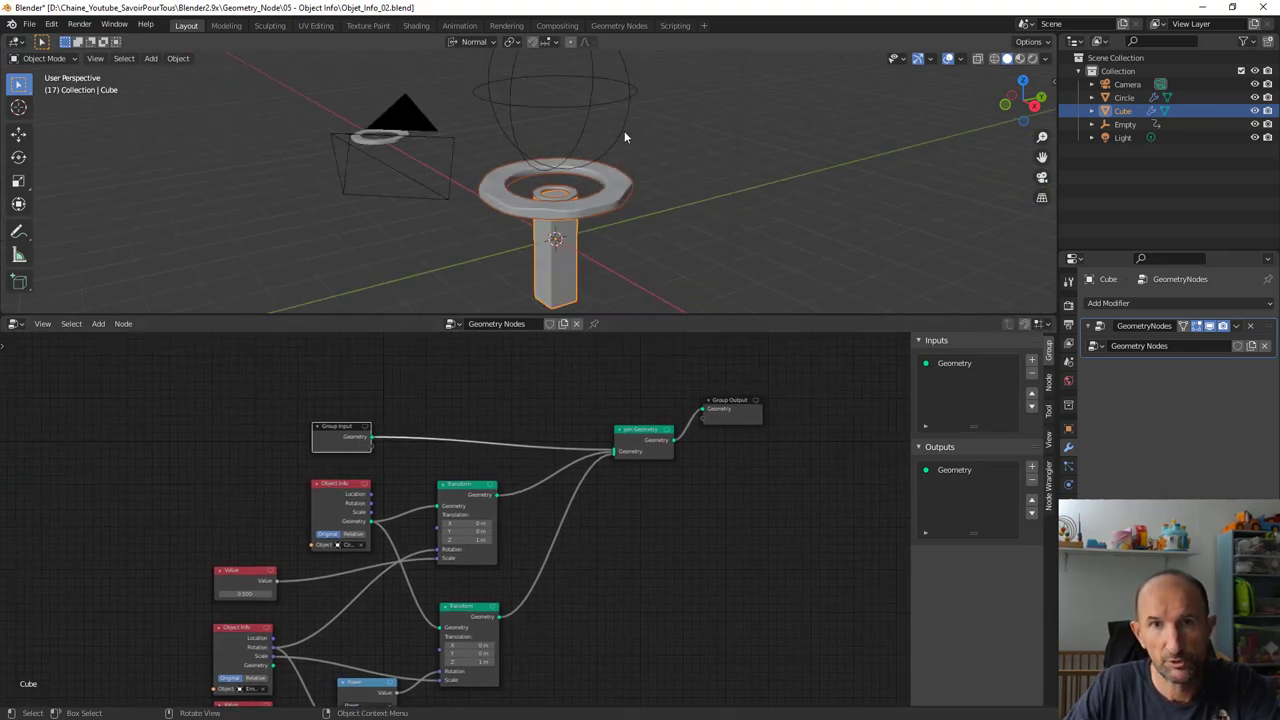
click(624, 130)
key(r)
key(z)
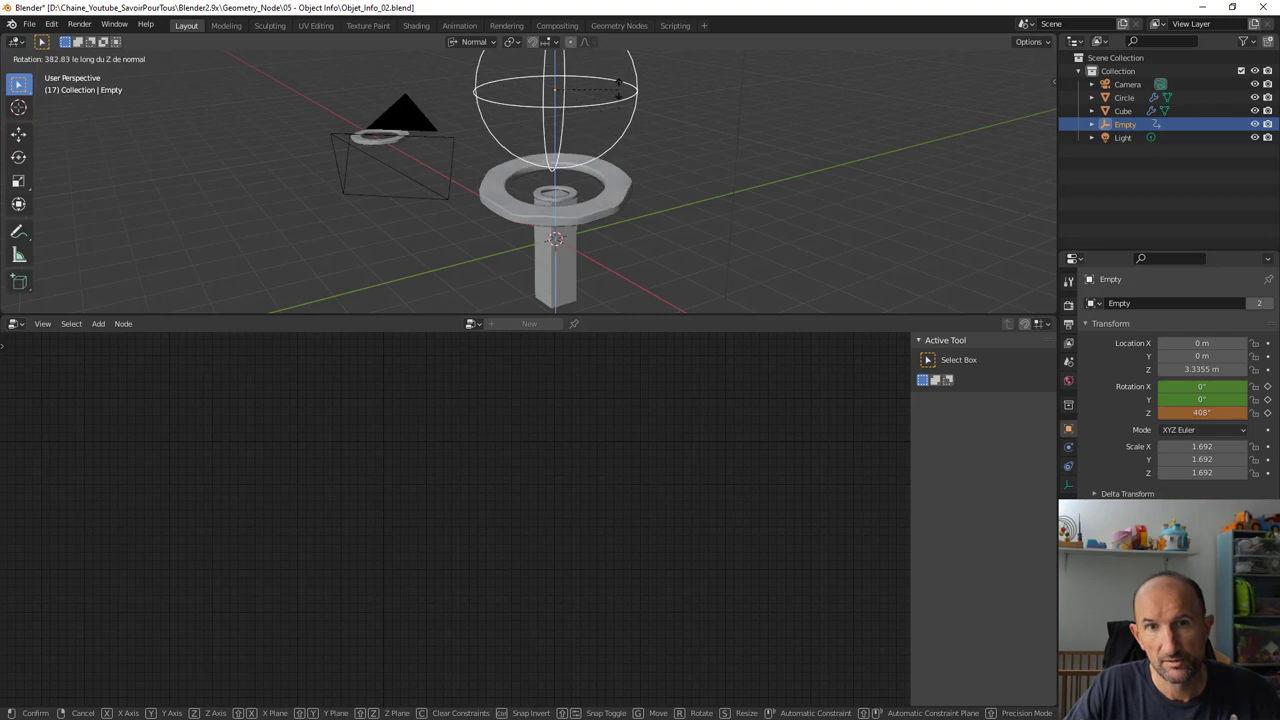
click(537, 110)
Step: Cancel a further rotation, keeping 622°, and maximize the 3D viewport to fill the window
scroll(582, 180, up, 8)
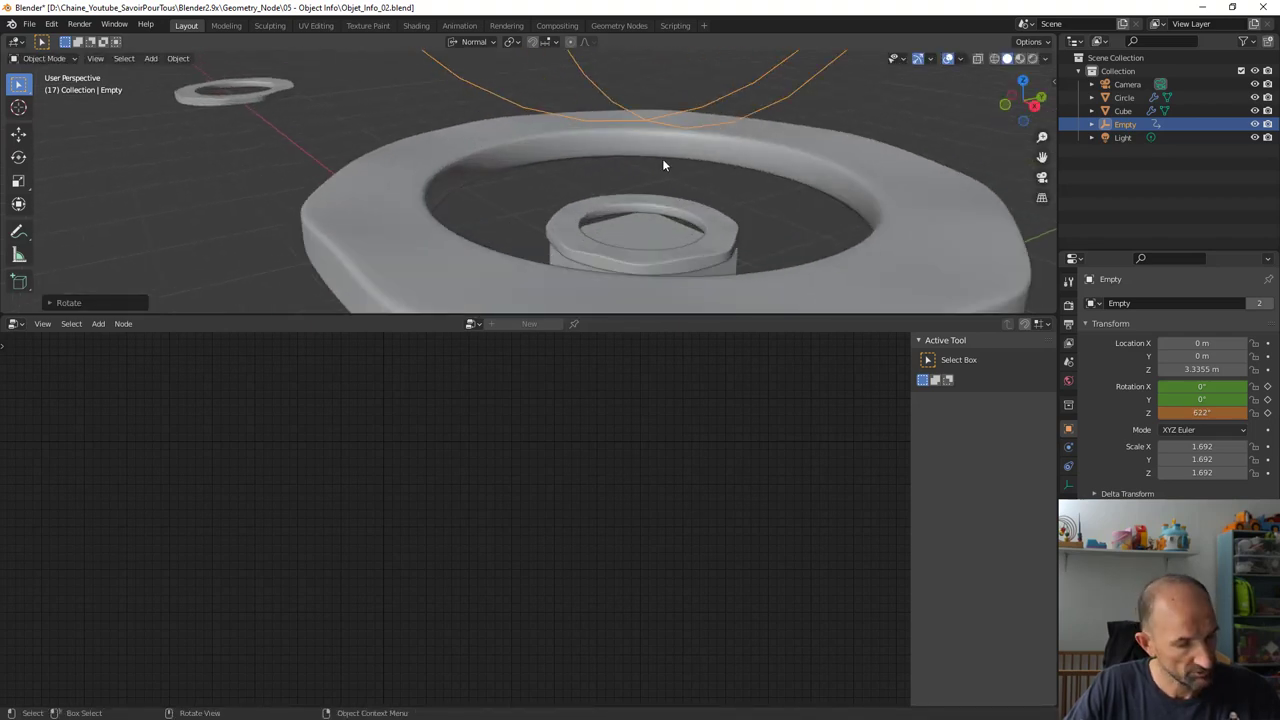
key(r)
key(z)
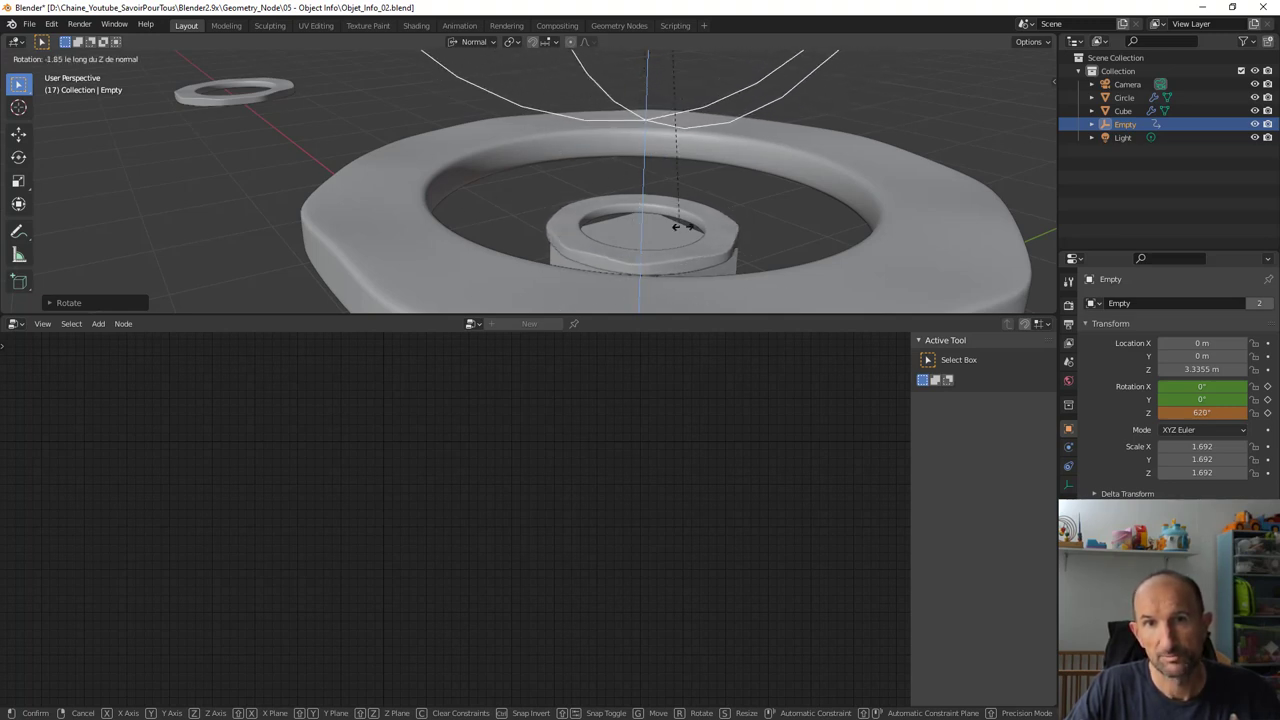
right_click(702, 191)
scroll(630, 205, down, 3)
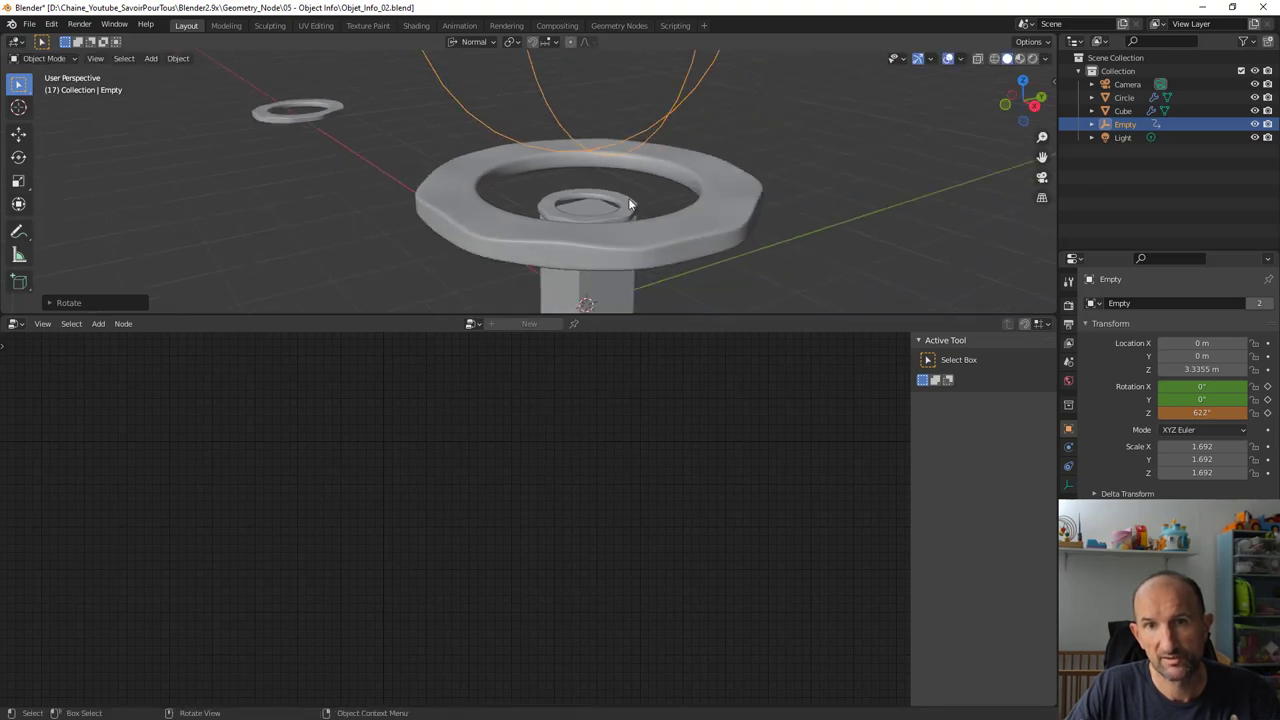
drag(635, 316, 638, 482)
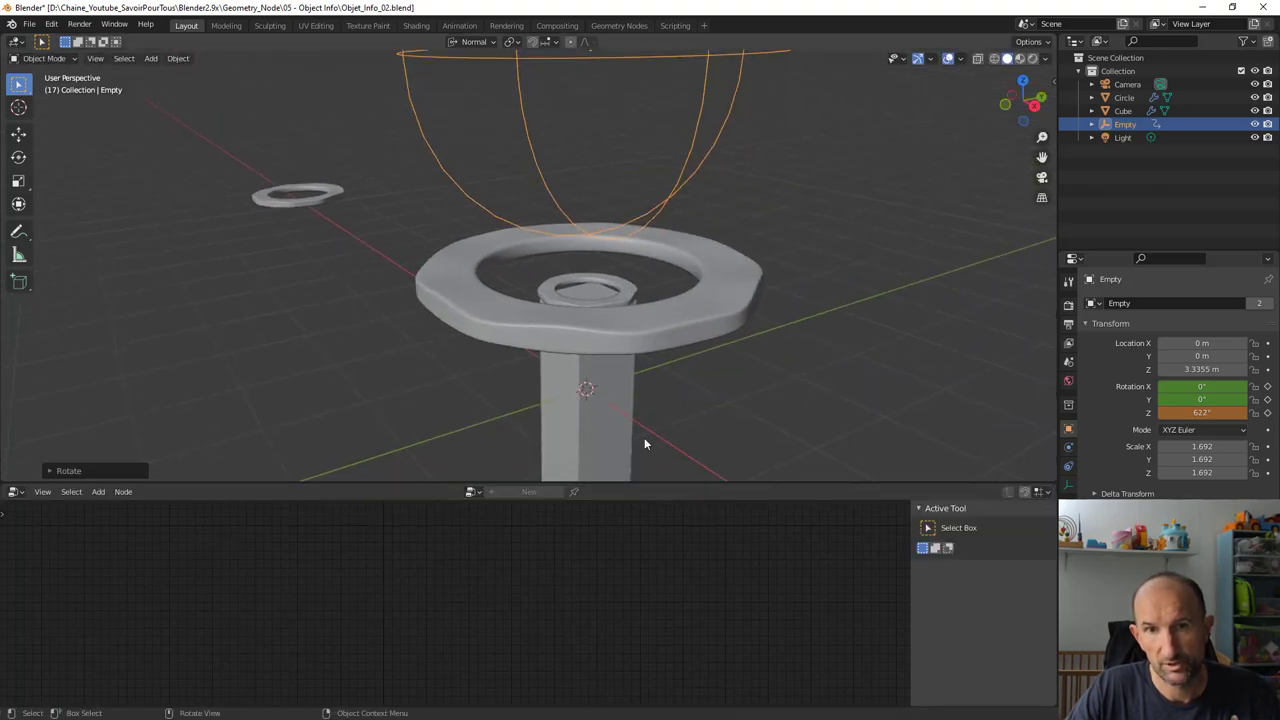
key(ctrl+space)
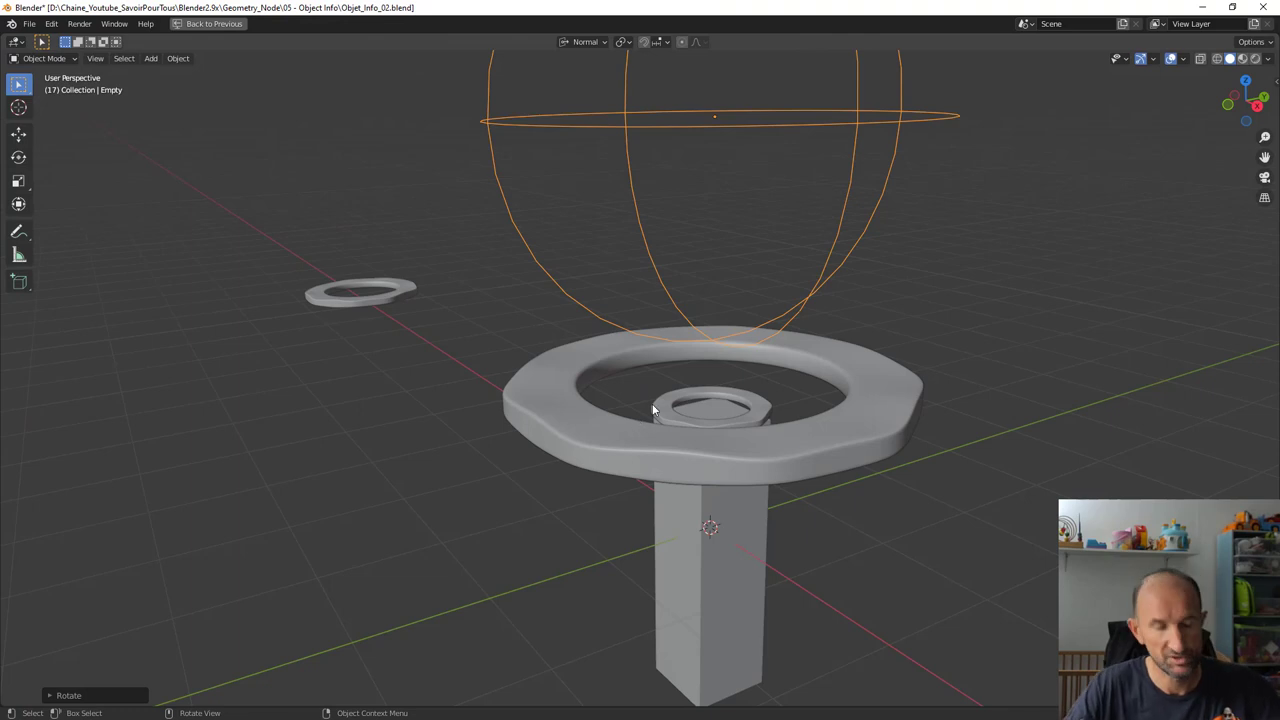
Step: Rotate the Empty sphere further around the Z axis
key(r)
key(z)
key(z)
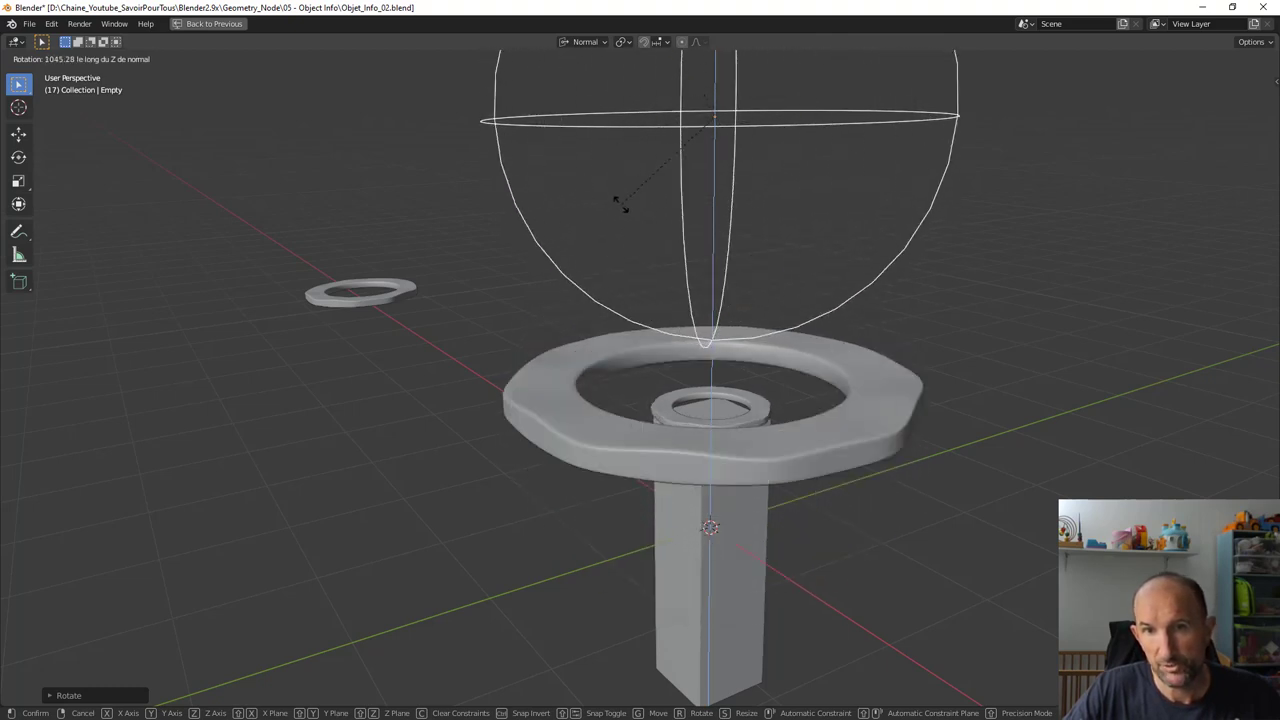
click(751, 194)
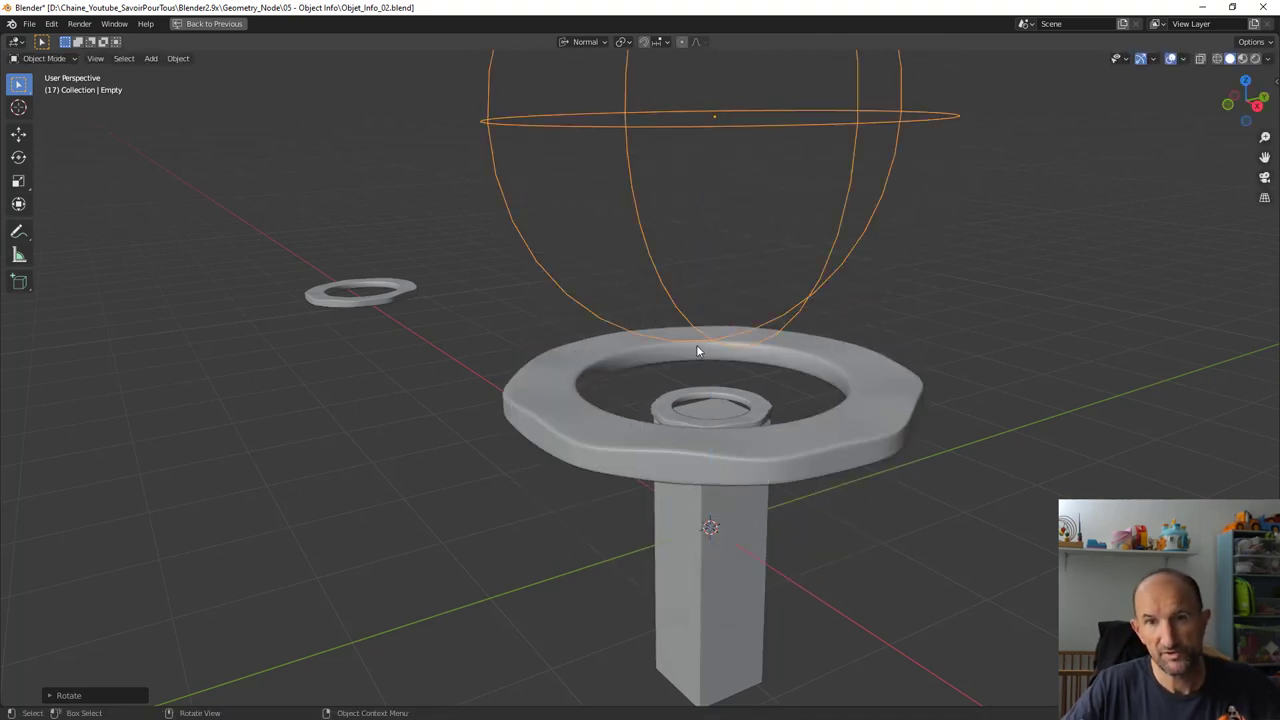
scroll(690, 352, down, 1)
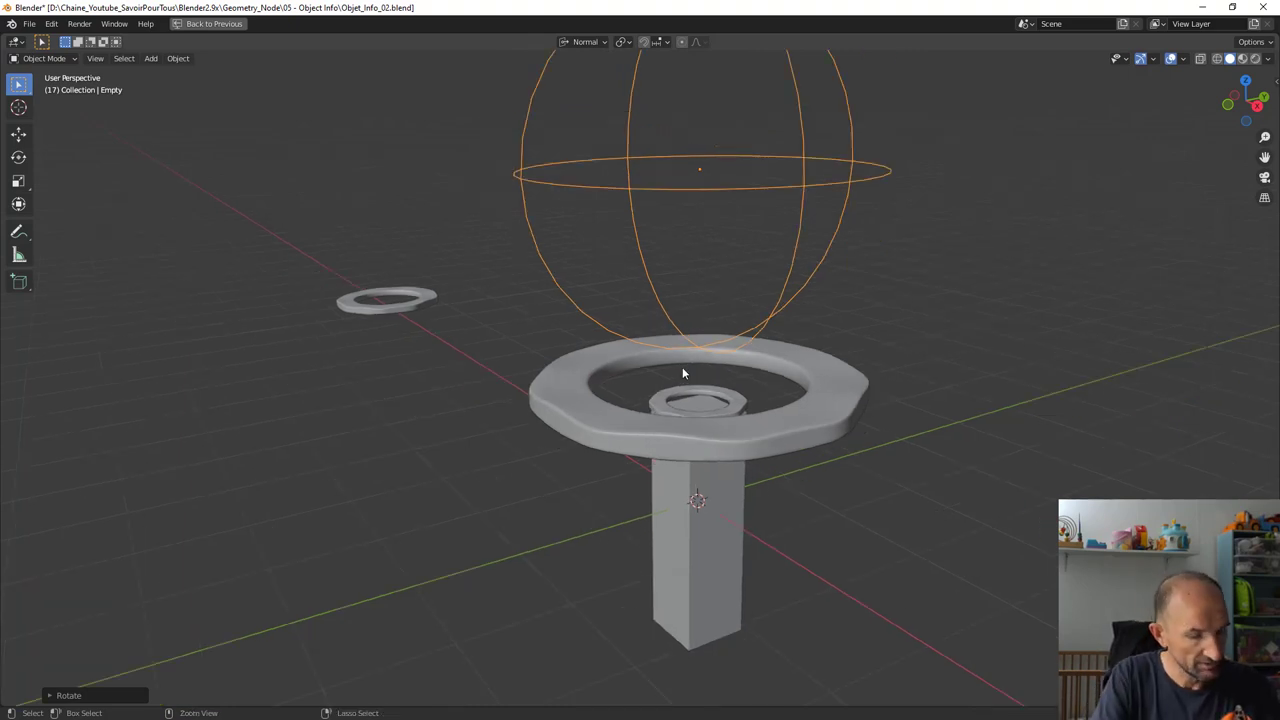
Step: Restore the normal layout and select the pillar Cube to show its Geometry Nodes tree
key(ctrl+space)
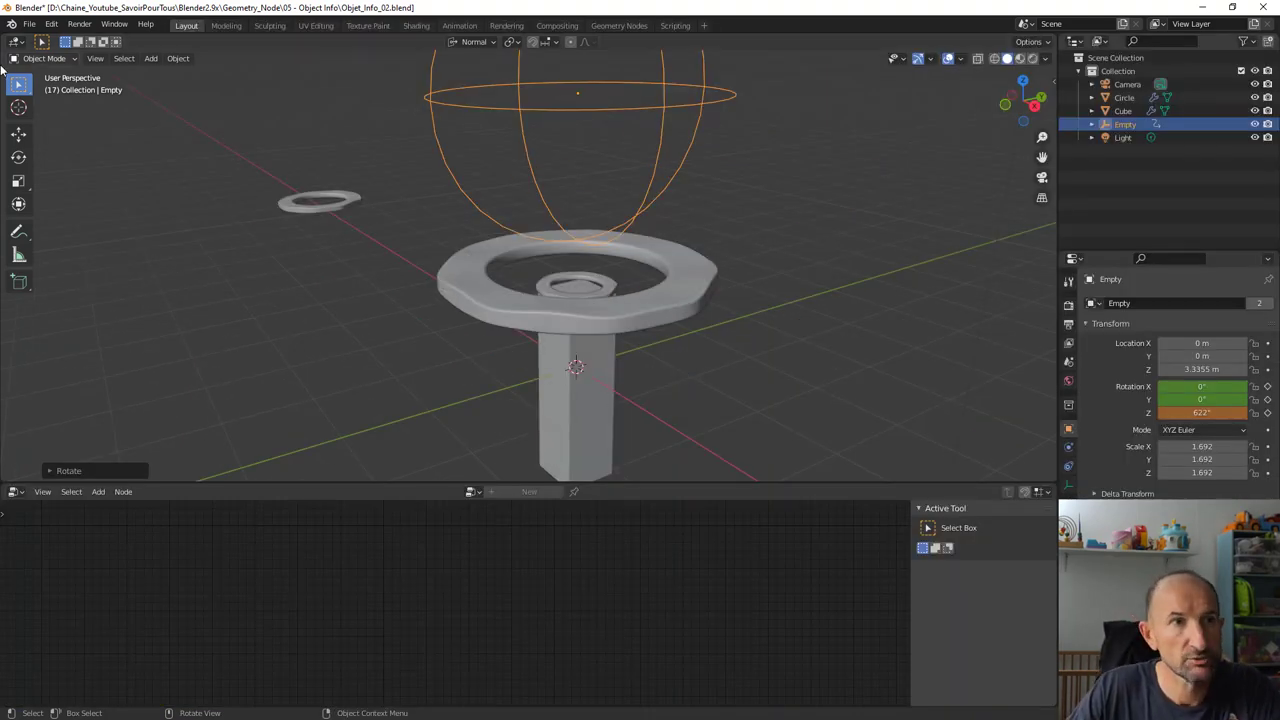
click(16, 42)
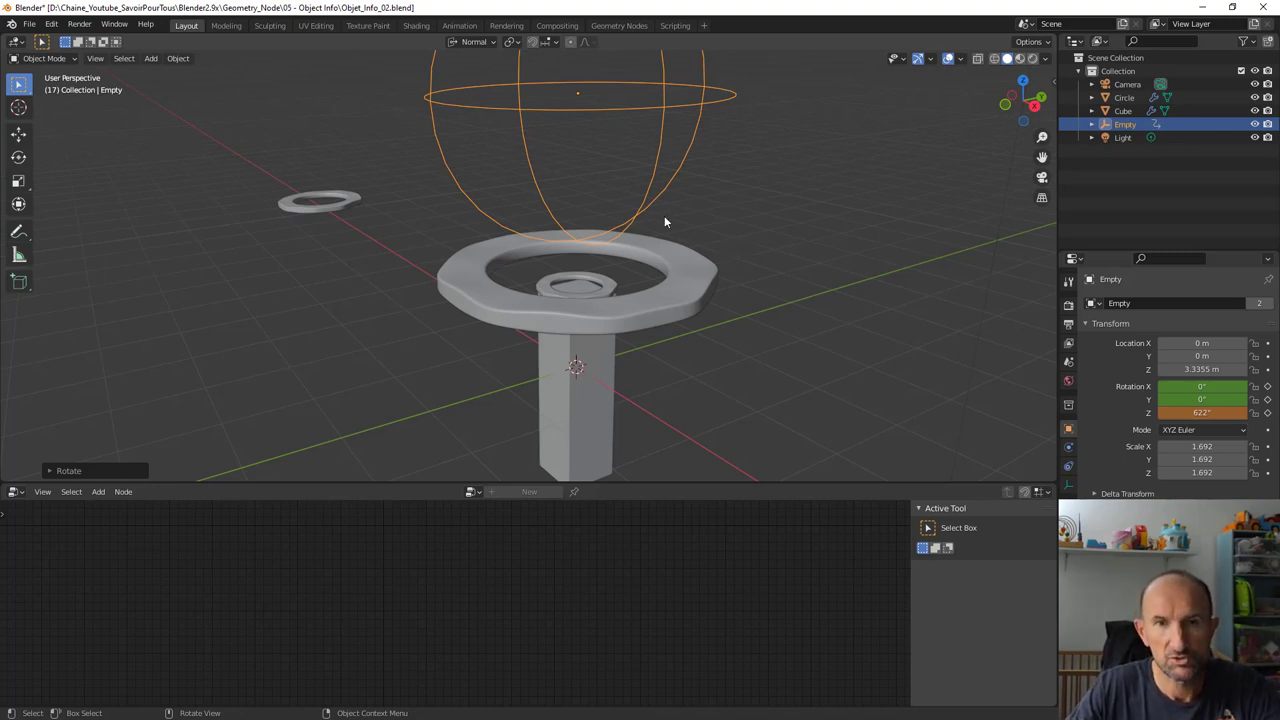
click(576, 395)
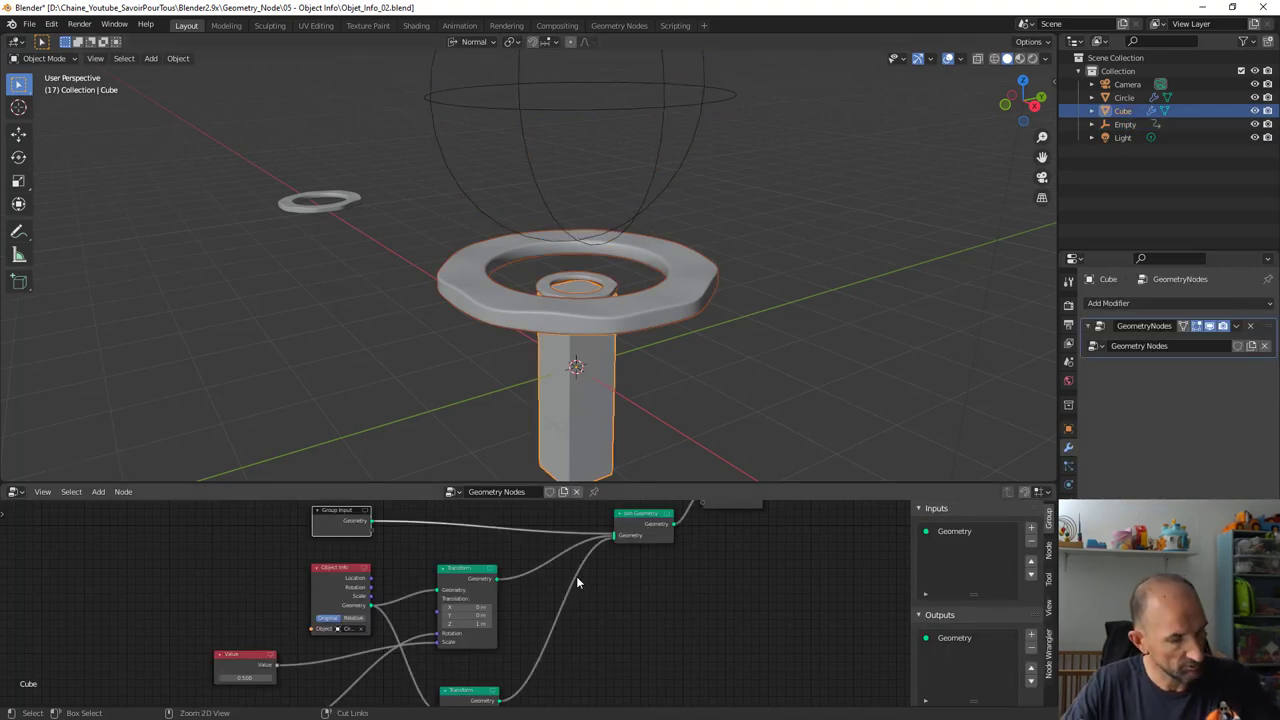
Step: Maximize the Cube's node editor, frame the whole tree, and shift the Power node slightly left
key(ctrl+space)
scroll(780, 417, up, 2)
middle_drag(780, 417, 710, 333)
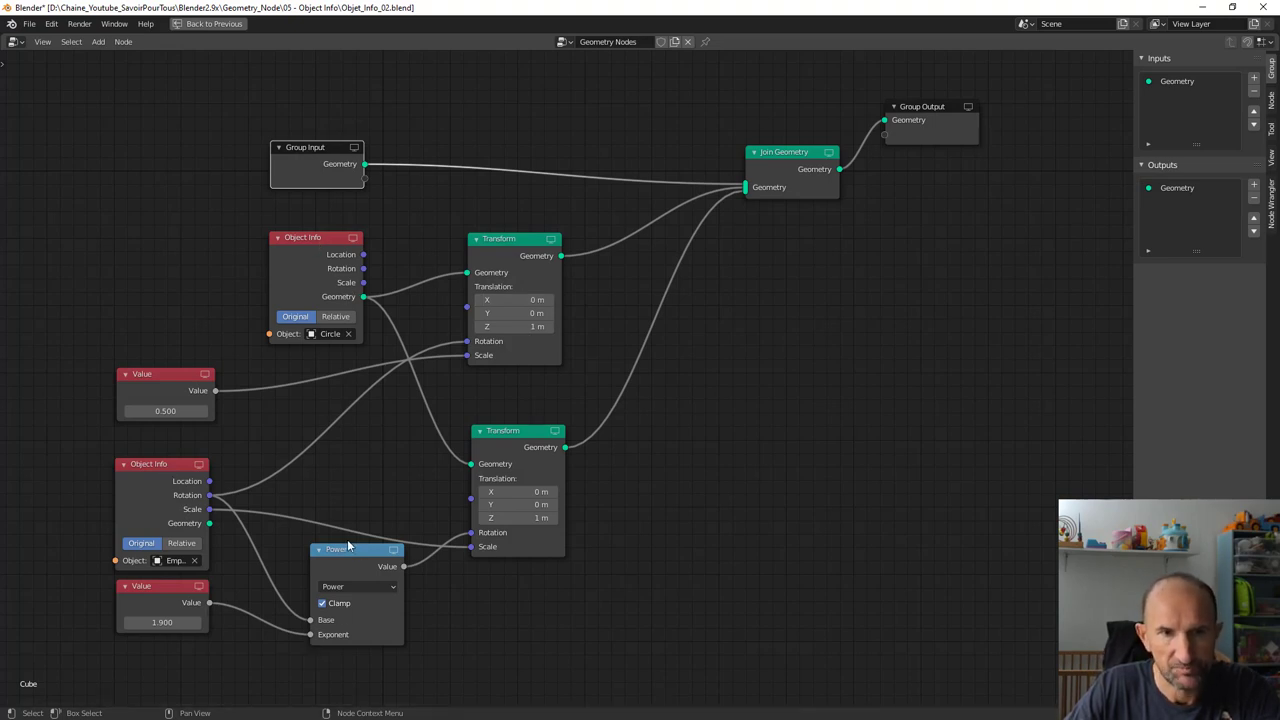
drag(347, 548, 335, 554)
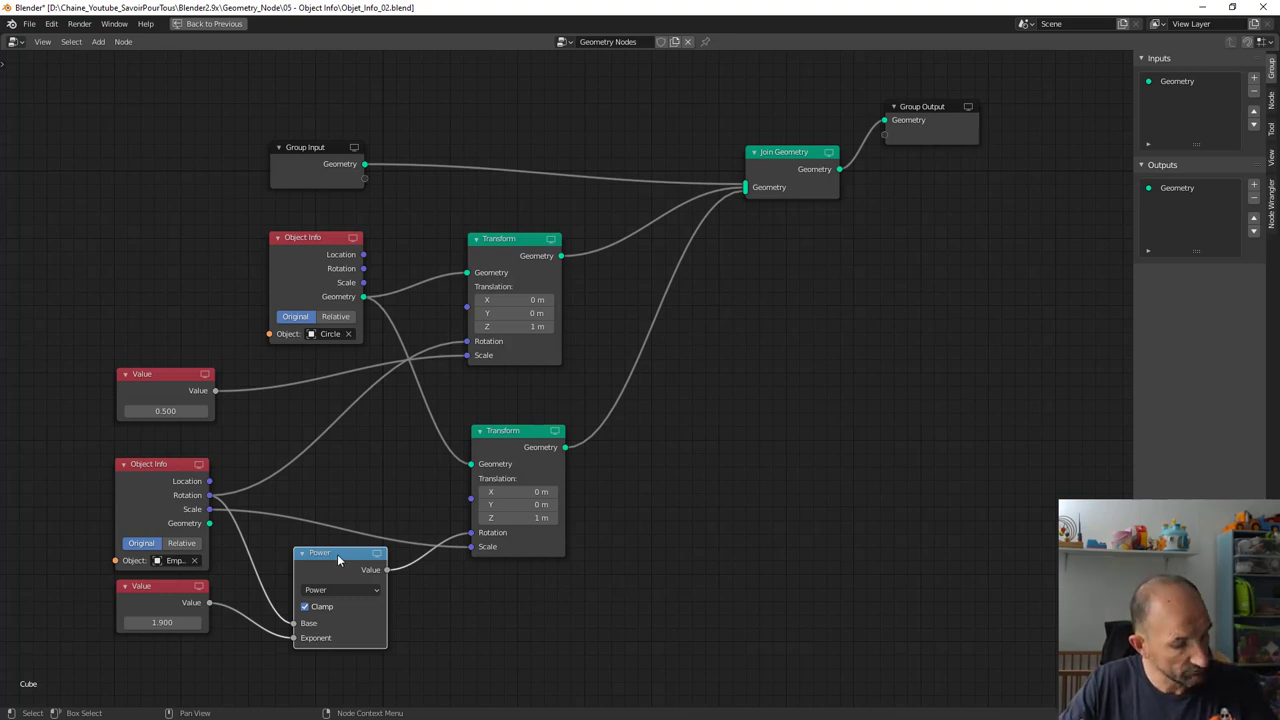
Step: Leave the maximized node editor, returning to the ring-and-pillar scene above the Cube's node tree
key(ctrl+space)
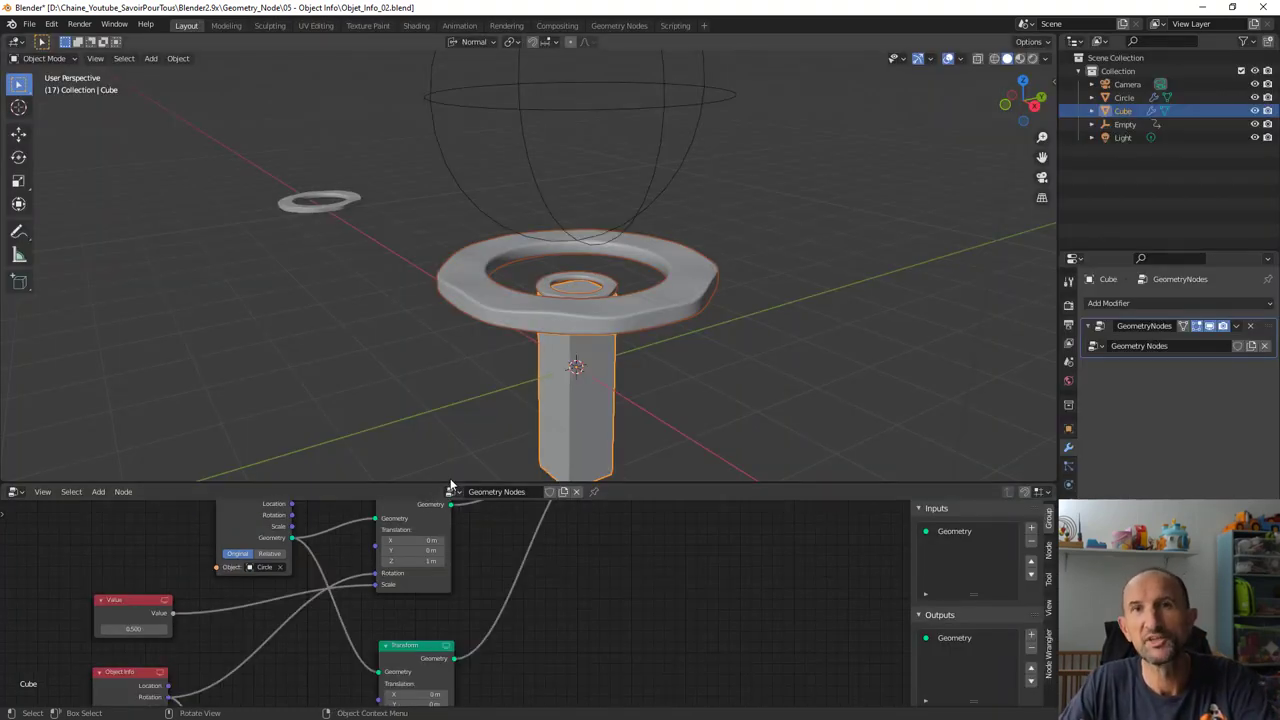